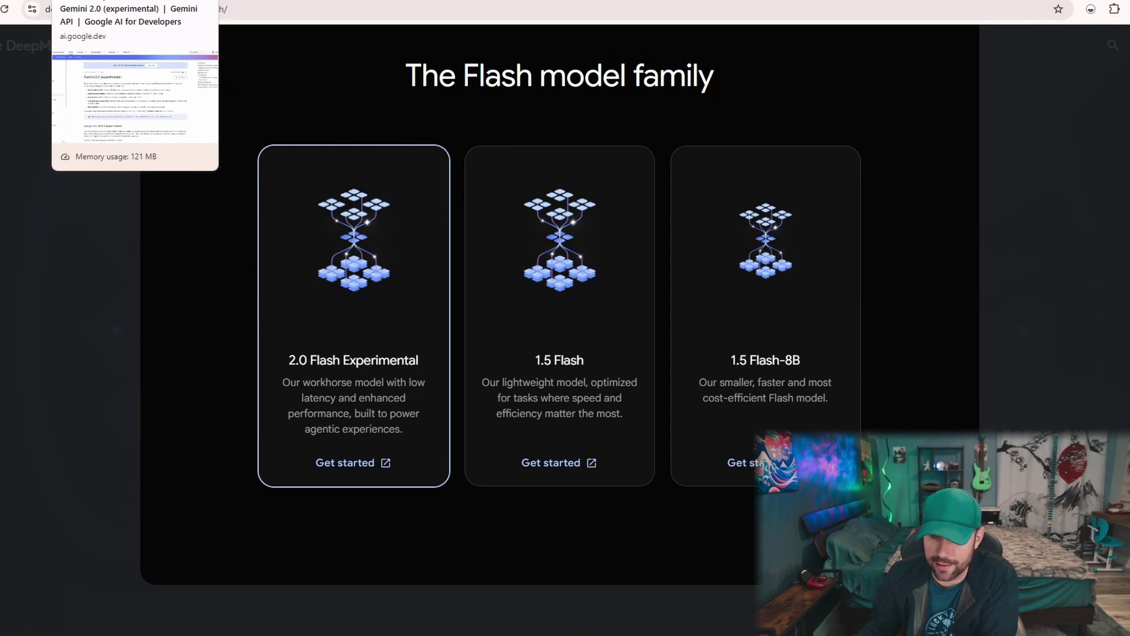
# - Open the Gemini 2.0 Flash property table and highlight the 8,192 output and 1,048,576 input token limits
pyautogui.click(135, 1)
pyautogui.click(642, 311)
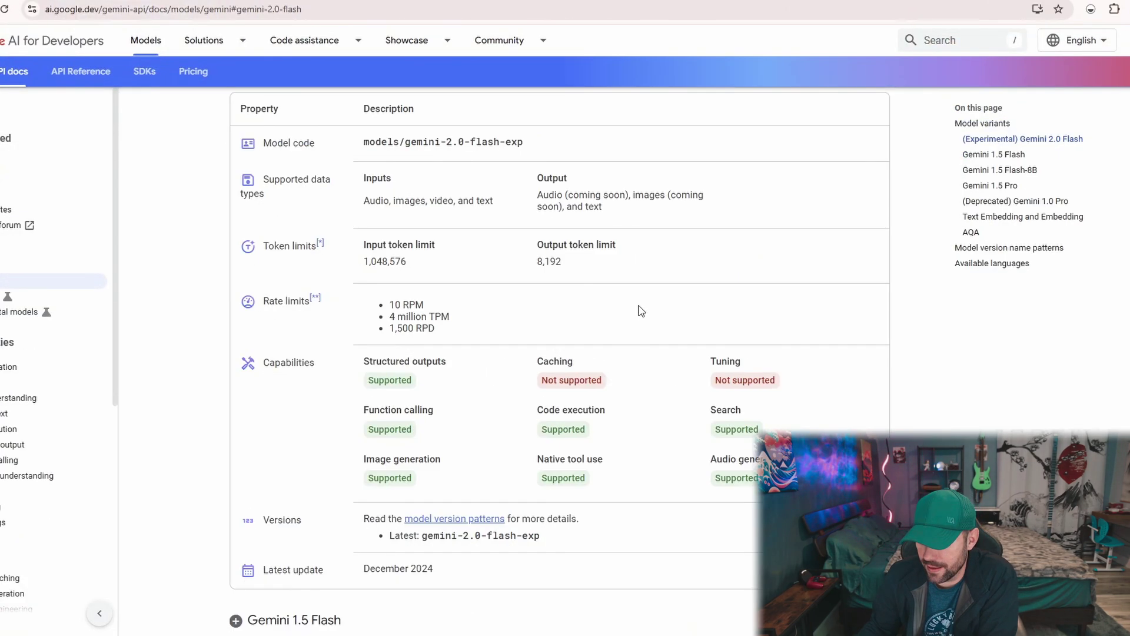
pyautogui.moveTo(562, 262); pyautogui.dragTo(539, 250)
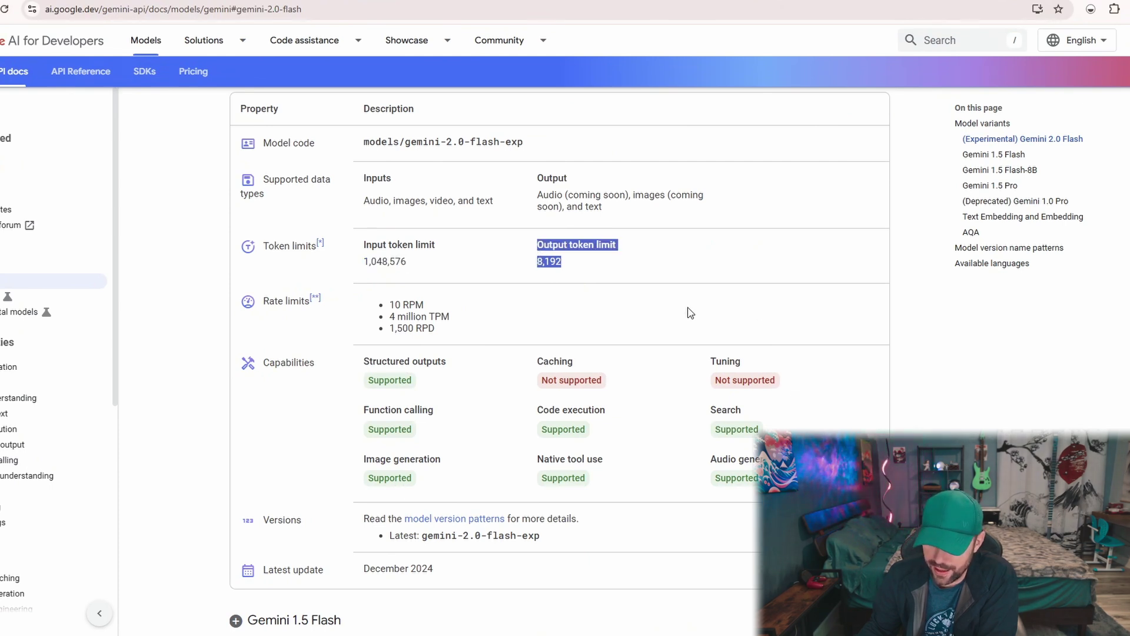
pyautogui.moveTo(407, 262); pyautogui.dragTo(346, 246)
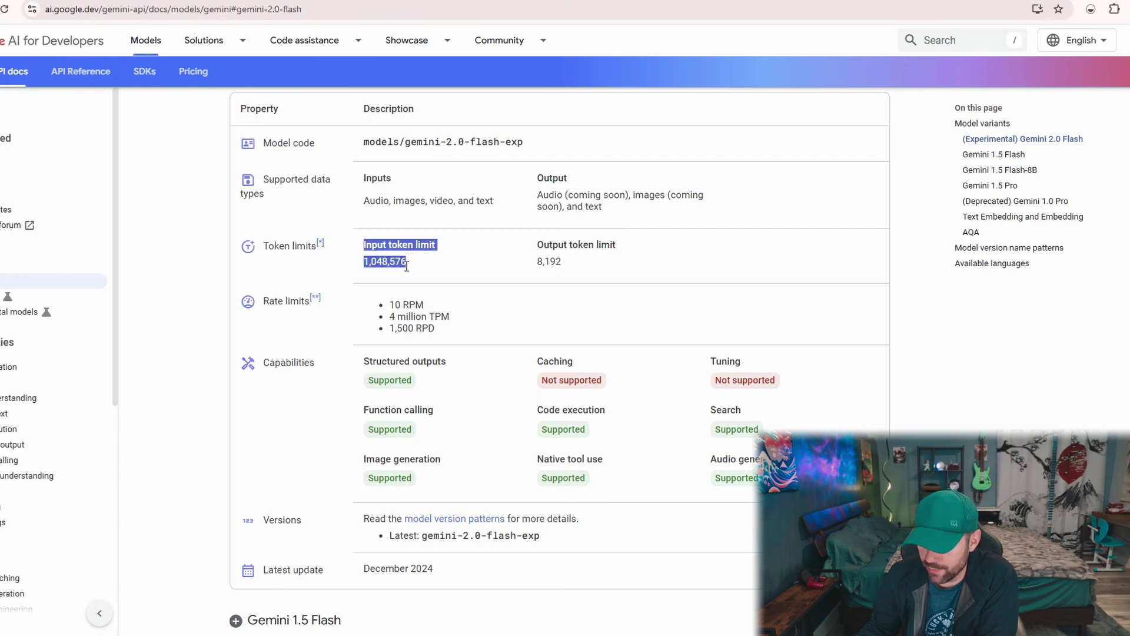
# - Highlight that caching and tuning are unsupported and that structured outputs are supported
pyautogui.moveTo(605, 382); pyautogui.dragTo(536, 361)
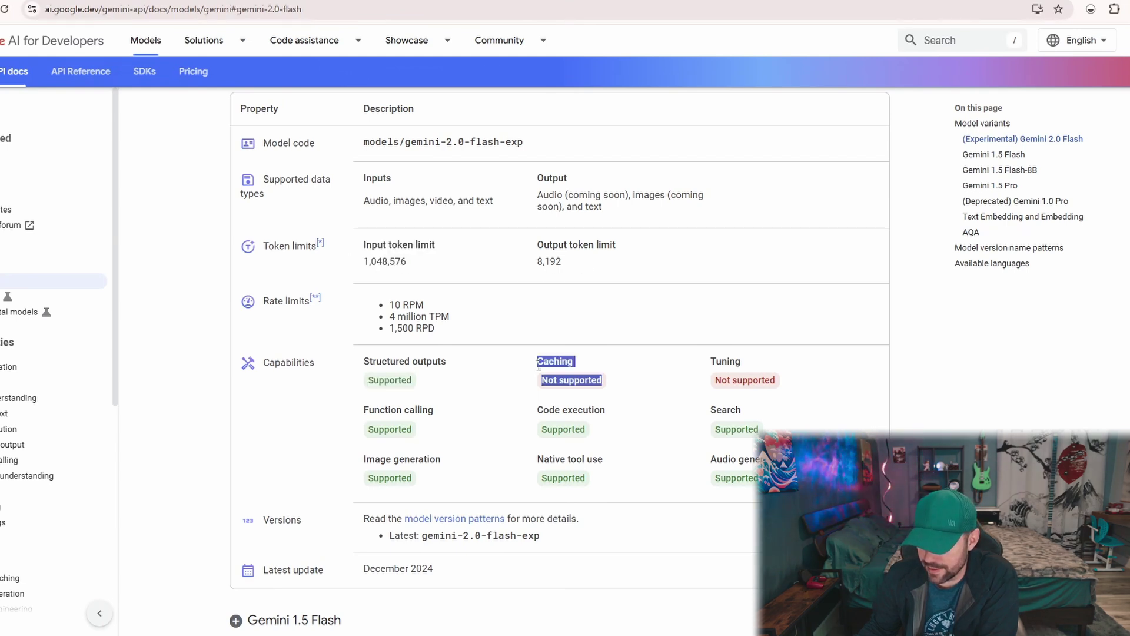
pyautogui.moveTo(788, 385); pyautogui.dragTo(710, 368)
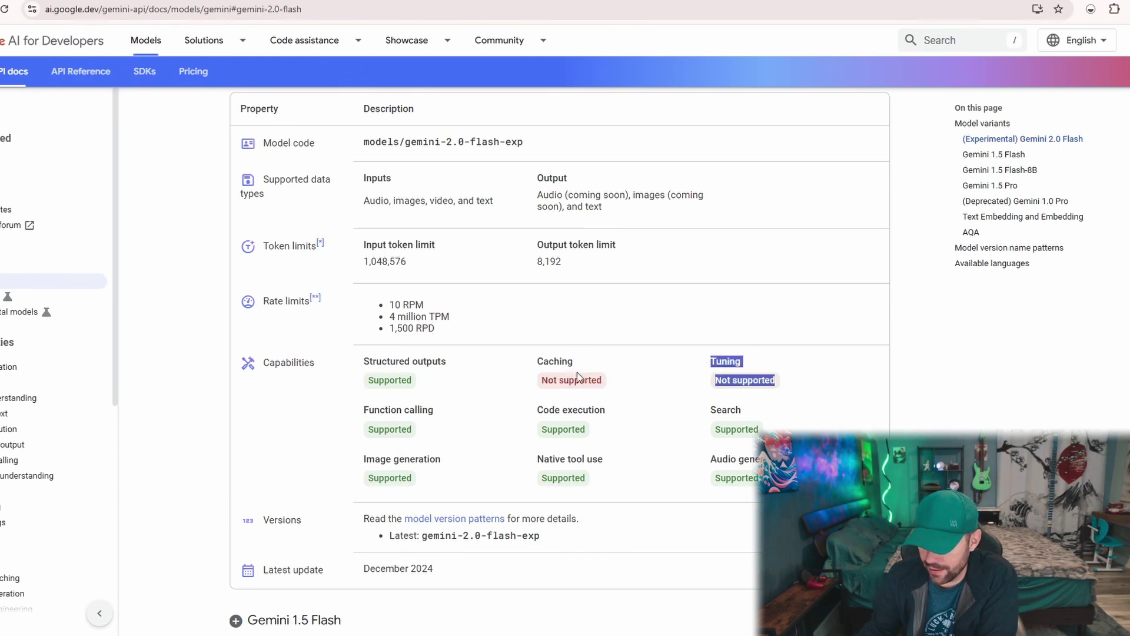
pyautogui.moveTo(364, 361); pyautogui.dragTo(442, 366)
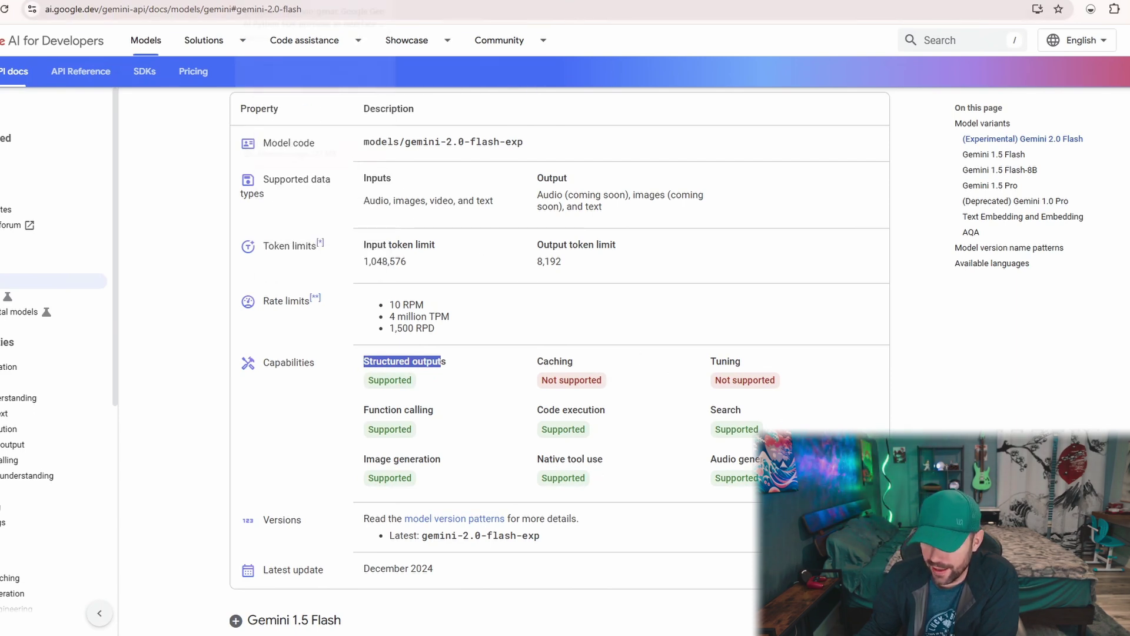
# - Look through the python-genai, forked console and Jules waitlist tabs, then create a new Gemini API key in AI Studio
pyautogui.click(315, 0)
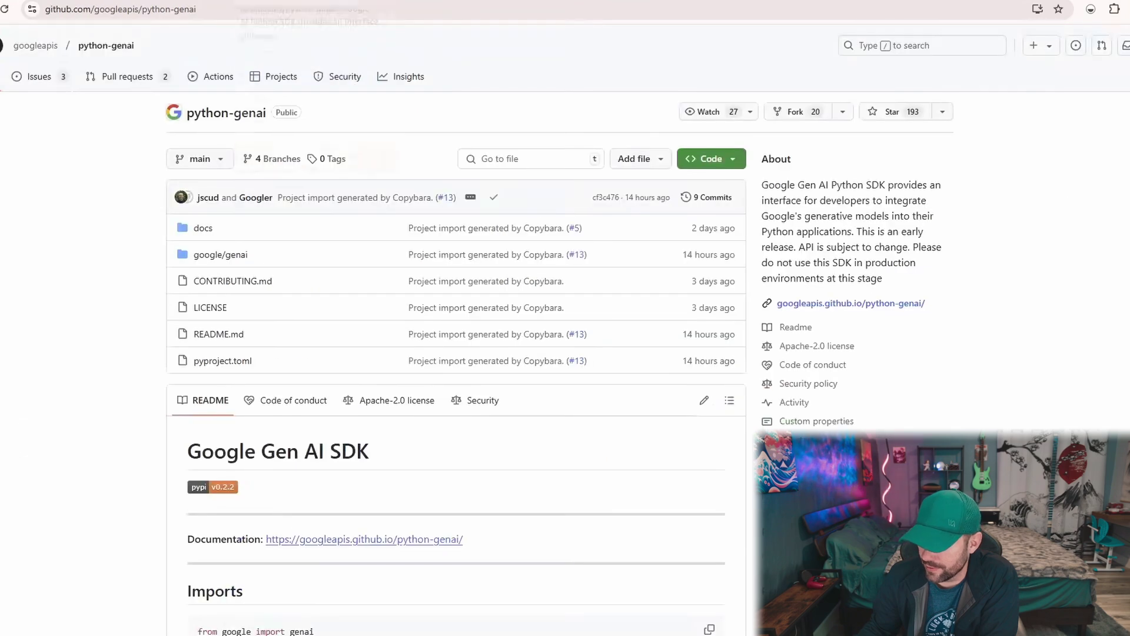
pyautogui.click(403, 0)
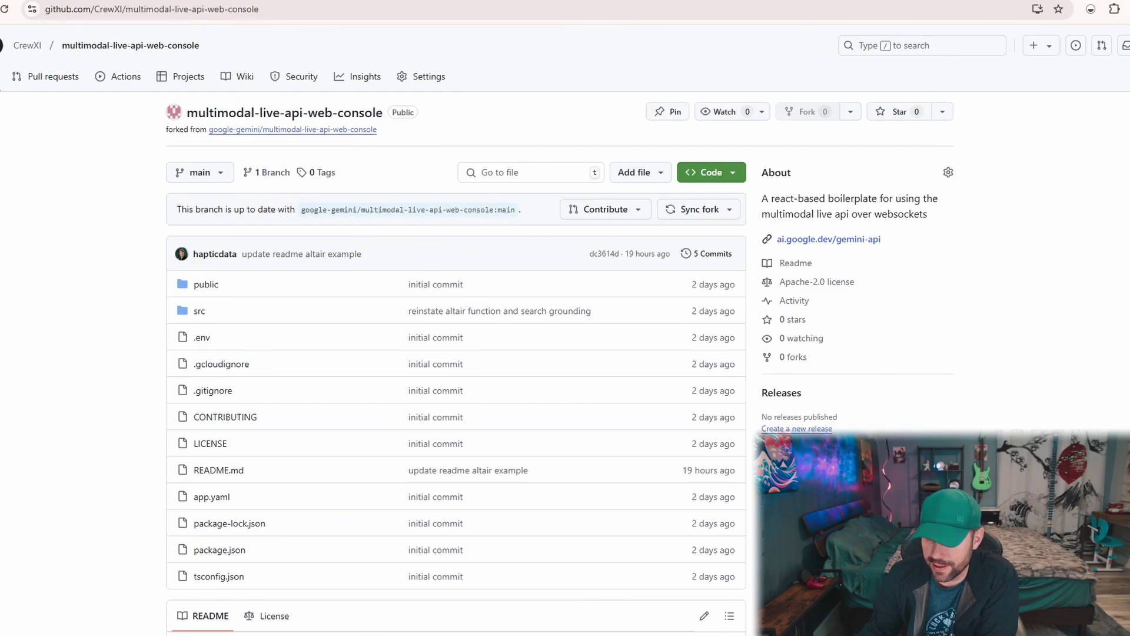
pyautogui.click(492, 0)
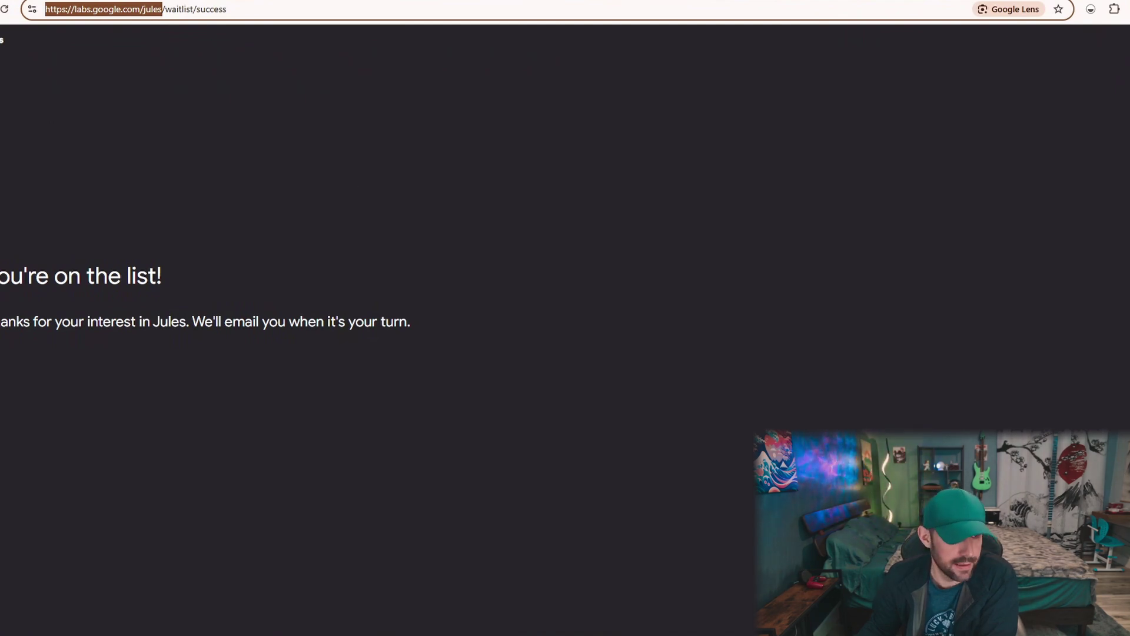
pyautogui.press('Escape')
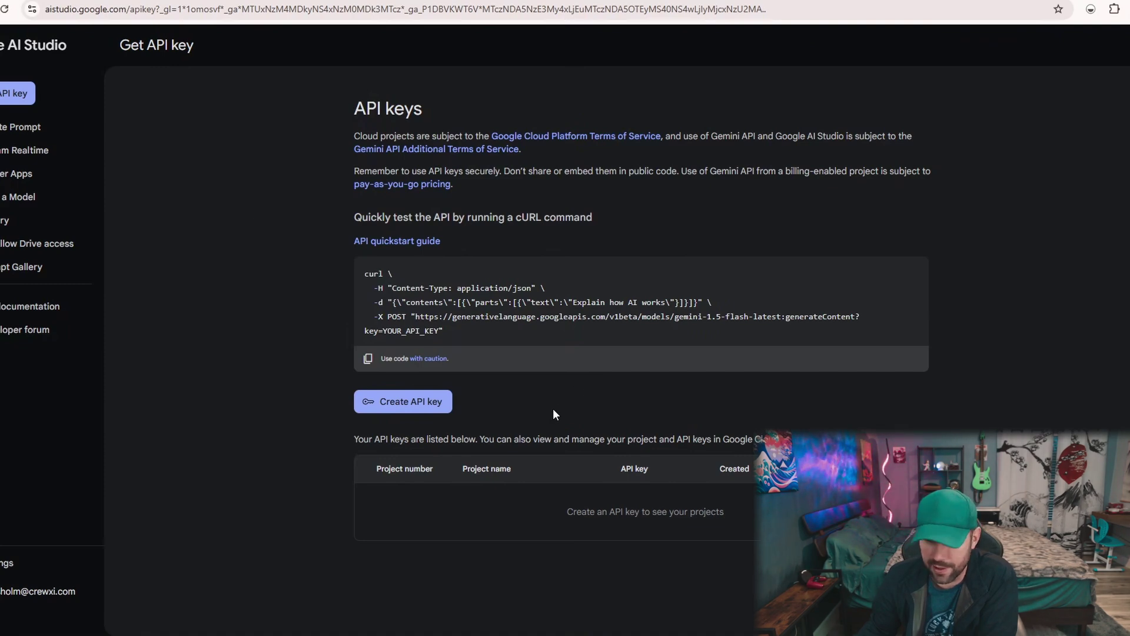
pyautogui.click(403, 401)
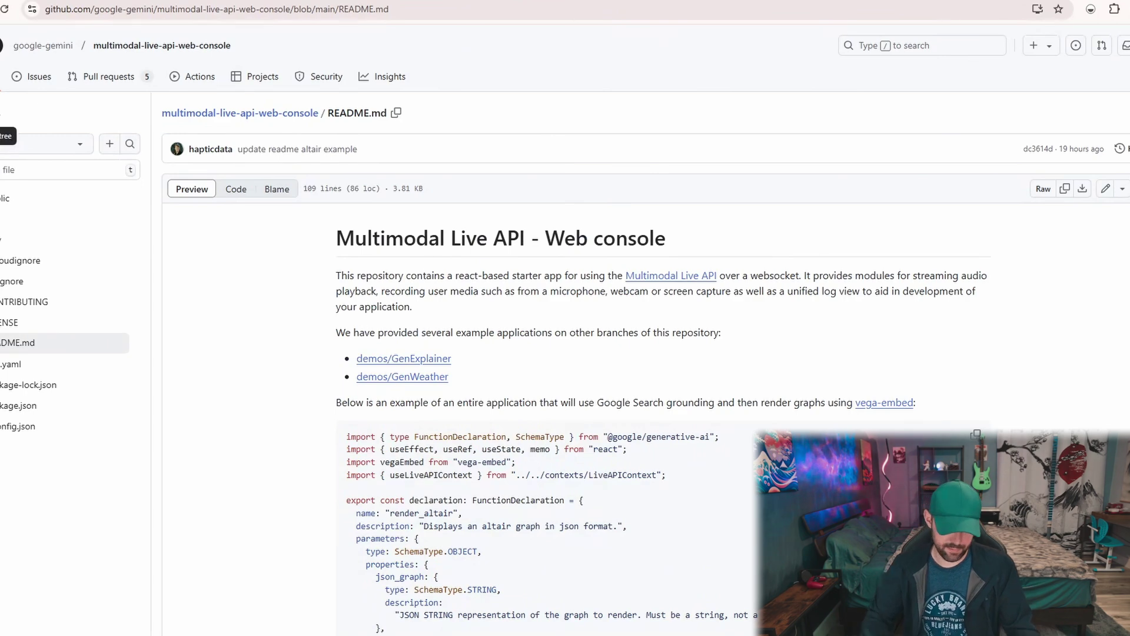
# - Bring up GitHub Desktop and start cloning the fork by pasting its repository URL
pyautogui.hotkey('alt', 'Tab')
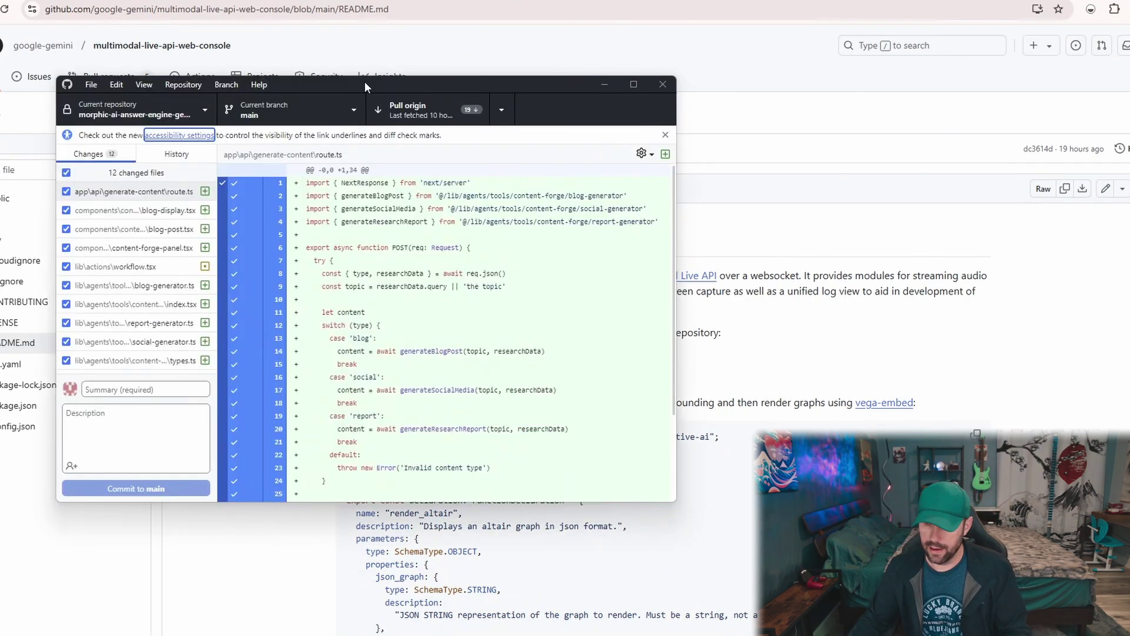
pyautogui.moveTo(369, 88); pyautogui.dragTo(443, 263)
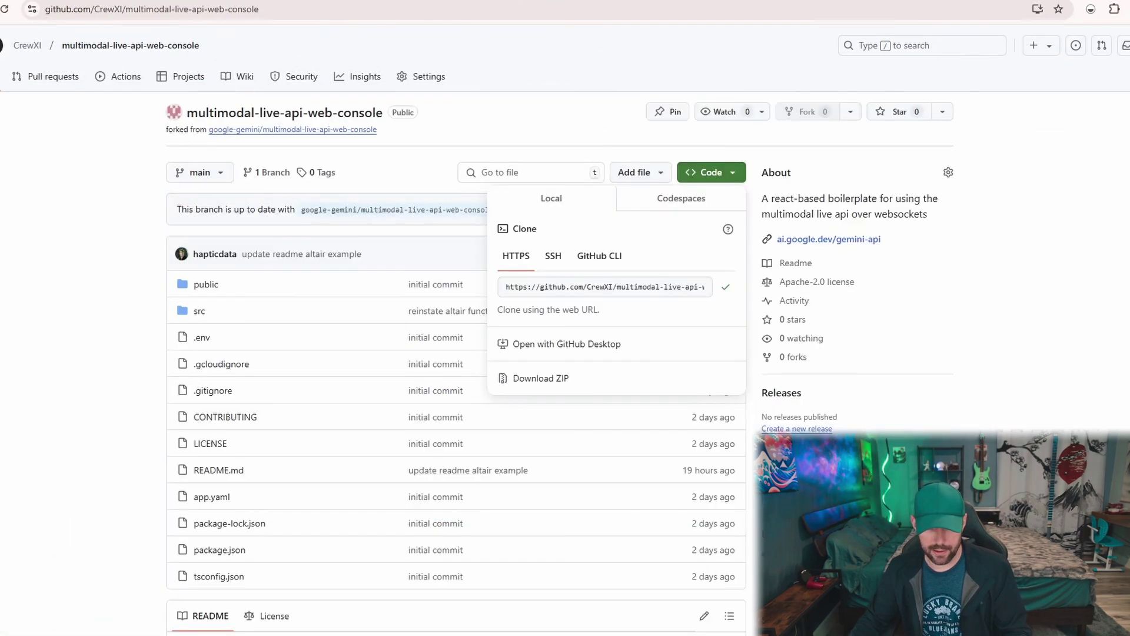
pyautogui.hotkey('alt', 'Tab')
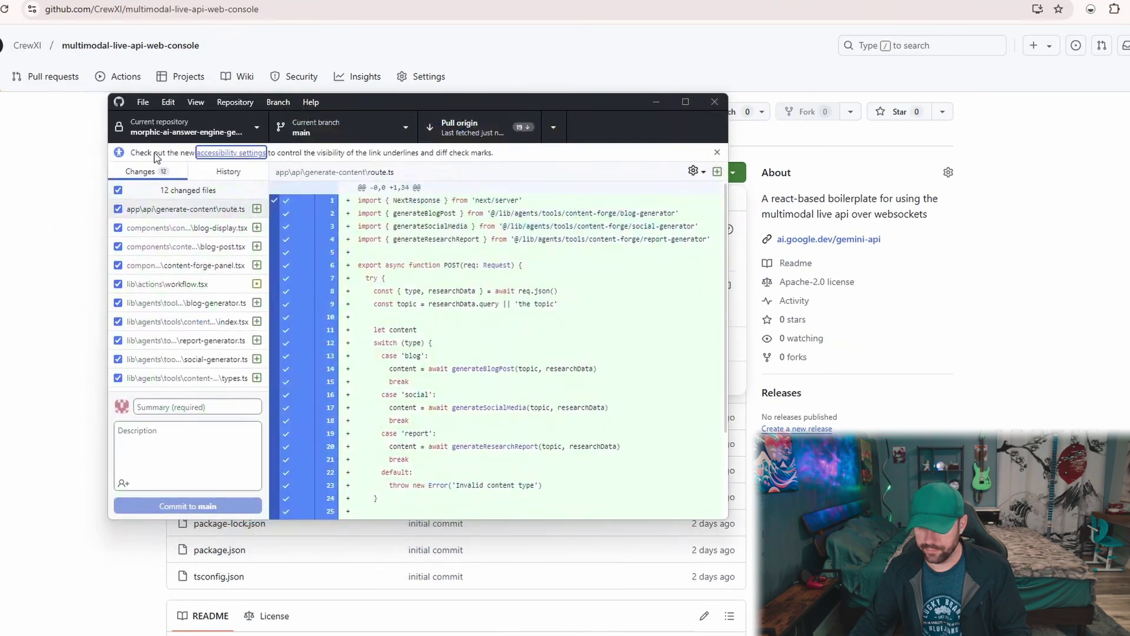
pyautogui.click(142, 104)
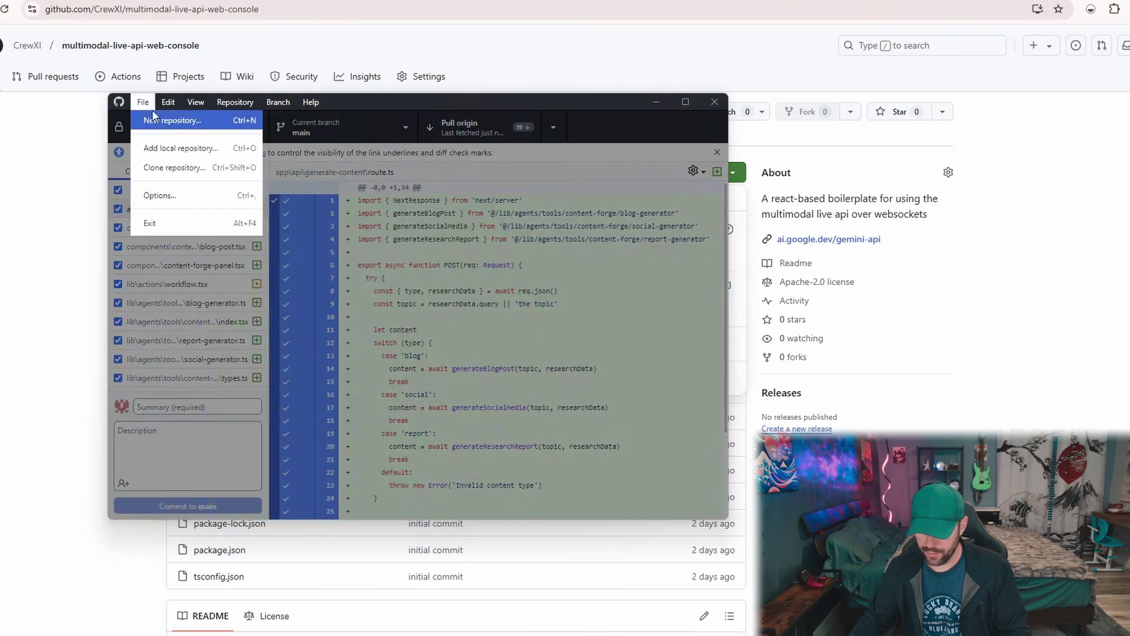
pyautogui.click(173, 168)
pyautogui.click(530, 194)
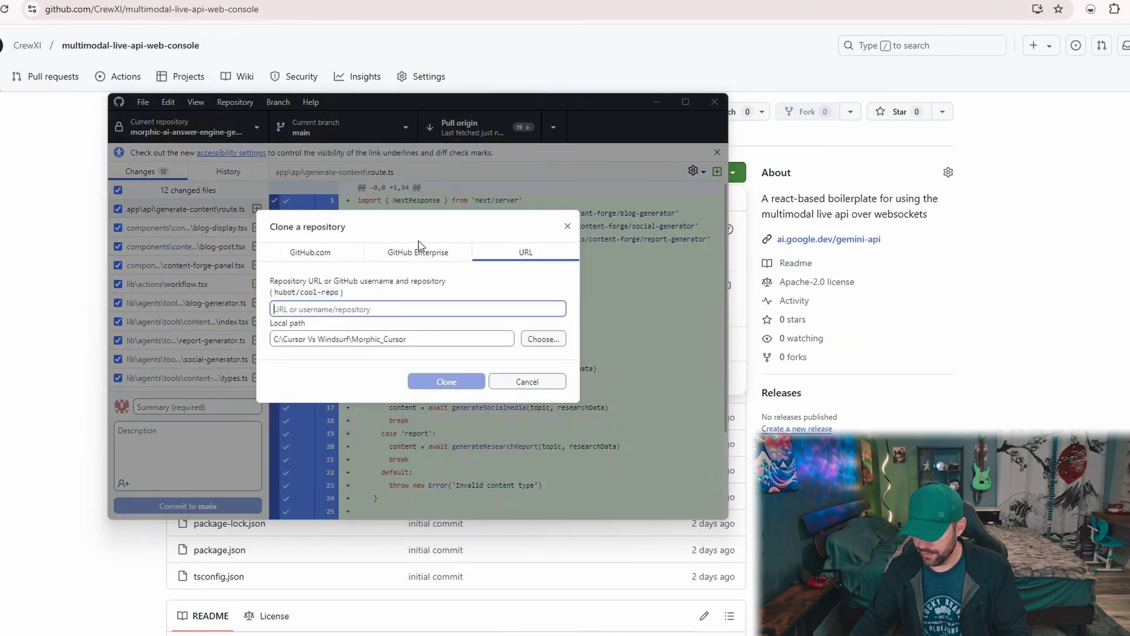
pyautogui.write('https://github.com/CrewXI/multimodal-live-api-web-console.git')
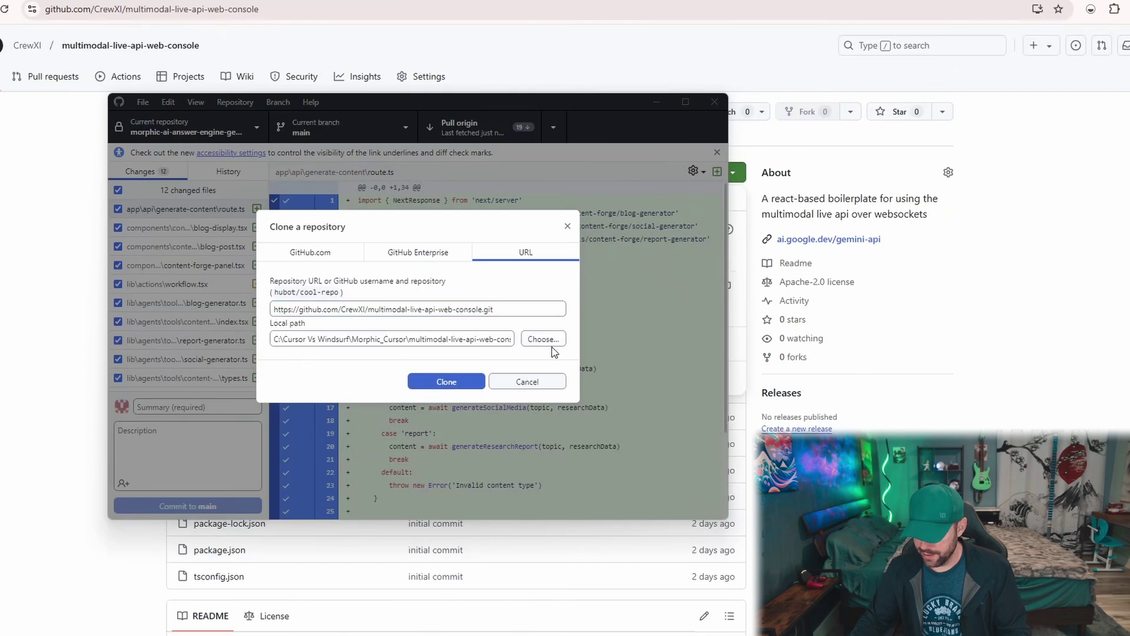
# - Clone into a folder on the C: drive and show the cloned repository in File Explorer
pyautogui.click(543, 340)
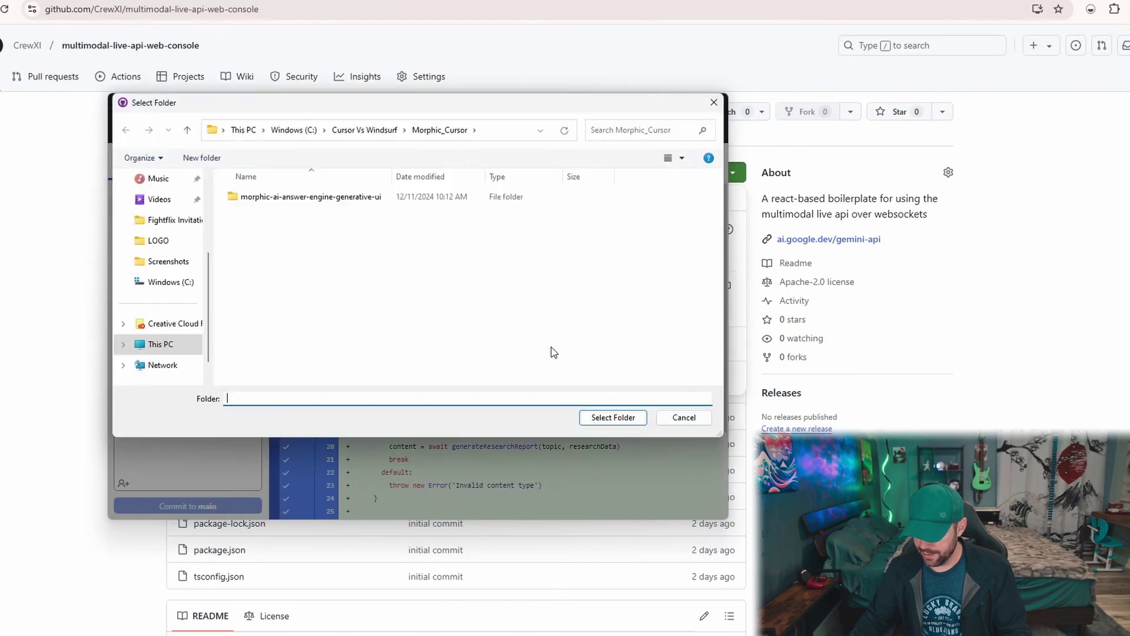
pyautogui.click(296, 130)
pyautogui.click(613, 417)
pyautogui.click(455, 394)
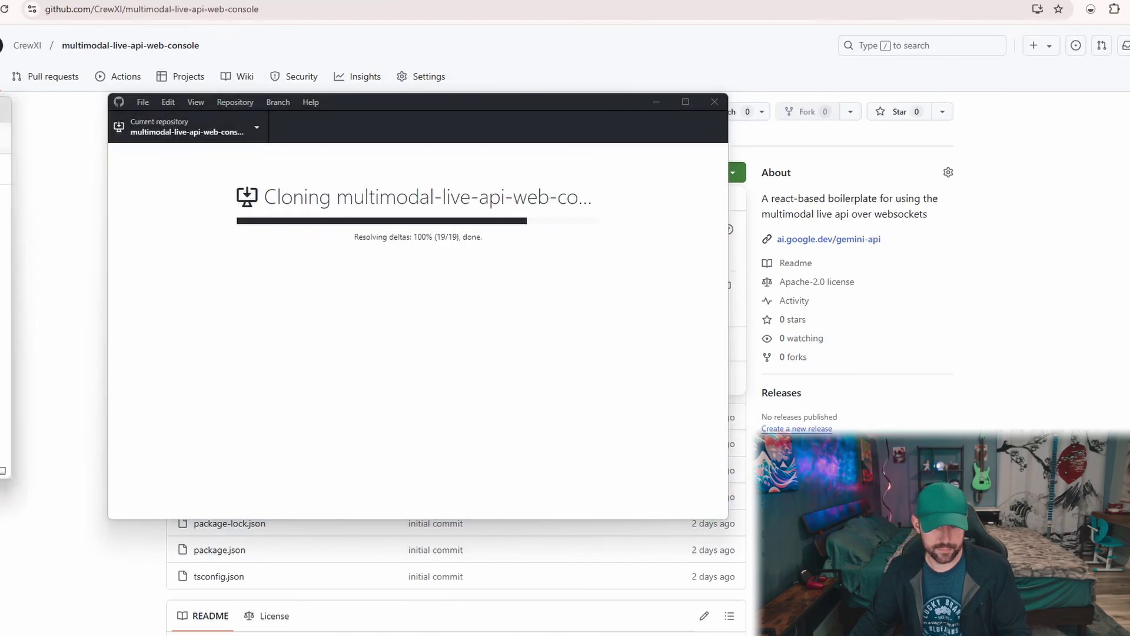
pyautogui.hotkey('ctrl', 'shift', 'f')
# - Open the cloned multimodal-live-api-web-console folder in Cursor and maximize the window
pyautogui.doubleClick(305, 246)
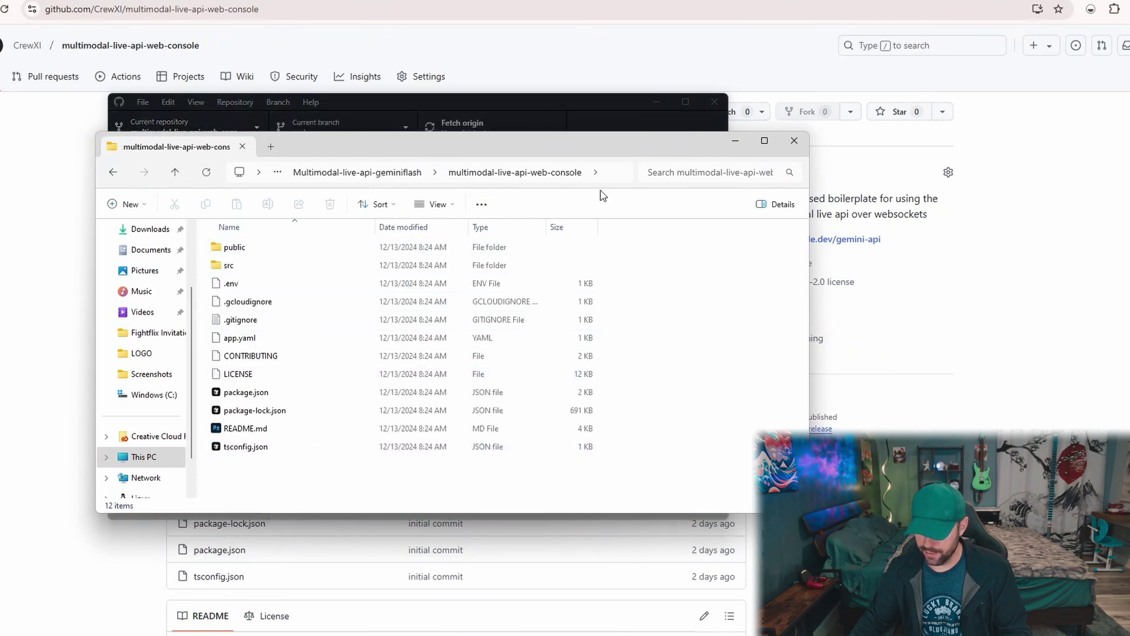
pyautogui.click(612, 179)
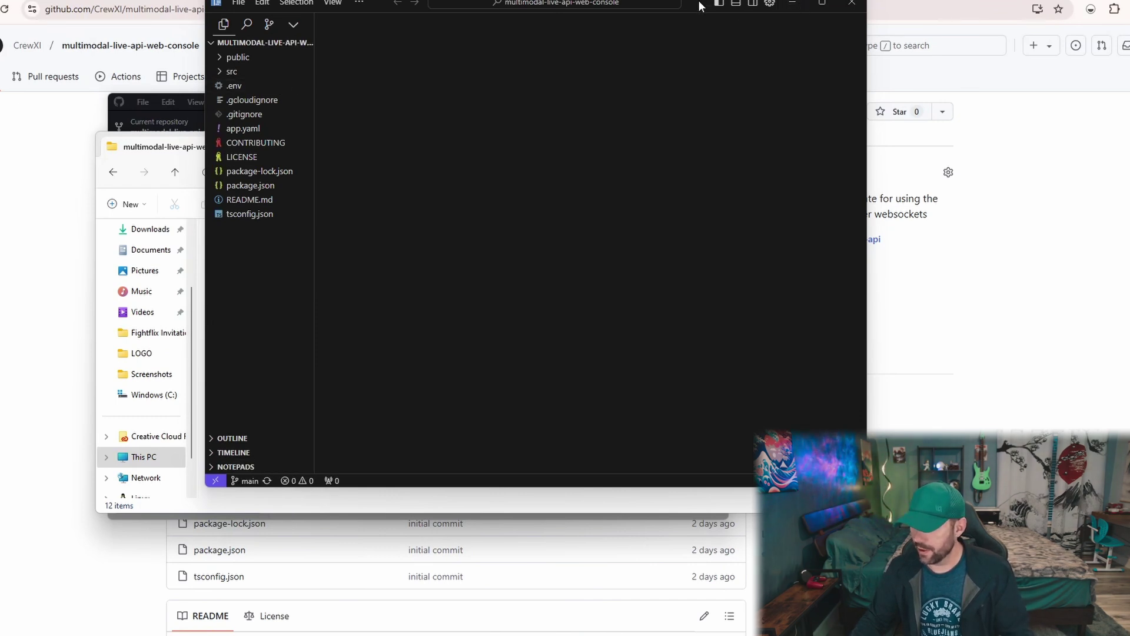
pyautogui.moveTo(698, 2); pyautogui.dragTo(612, 128)
pyautogui.click(739, 128)
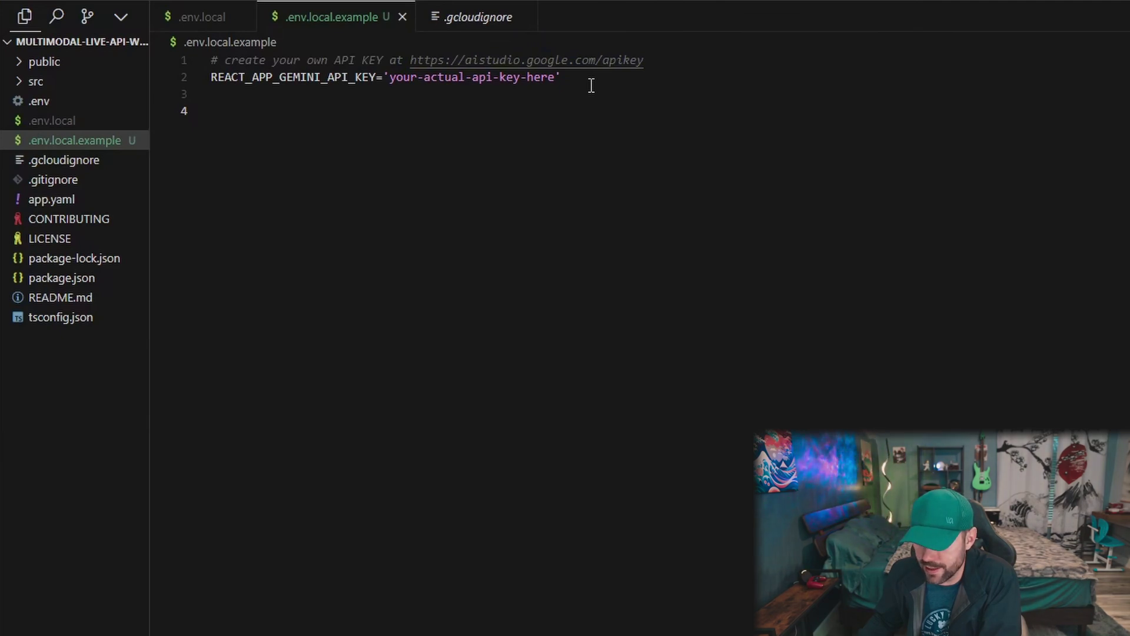
# - Select the your-actual-api-key-here placeholder in .env.local.example and open a new terminal
pyautogui.hotkey('ctrl', 'z')
pyautogui.click(555, 89)
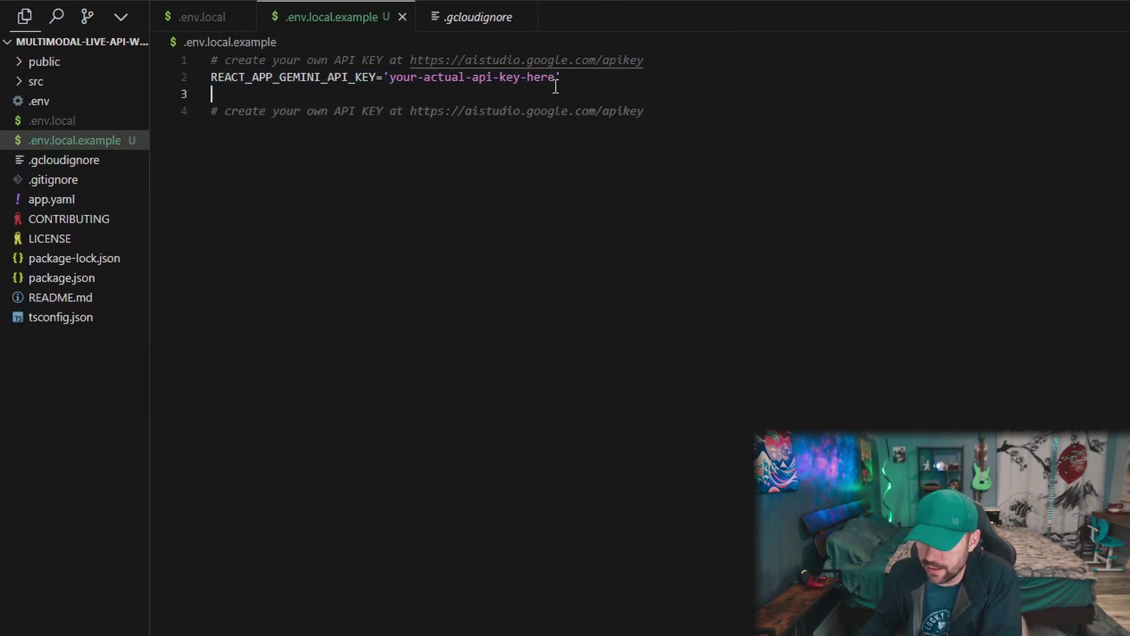
pyautogui.click(556, 77)
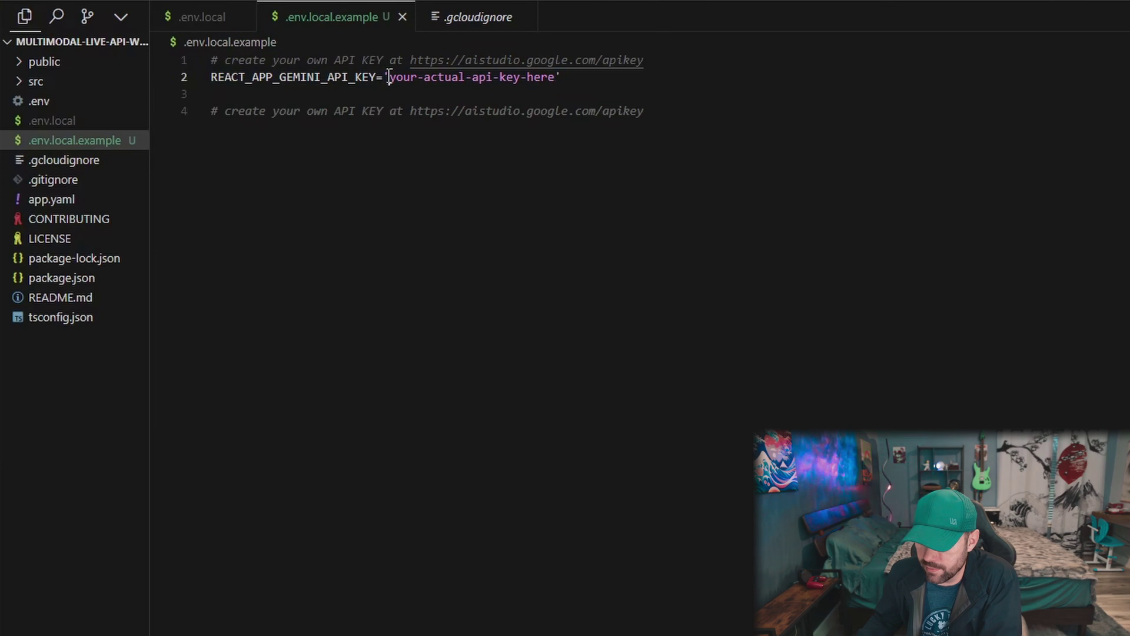
pyautogui.moveTo(387, 77); pyautogui.dragTo(551, 78)
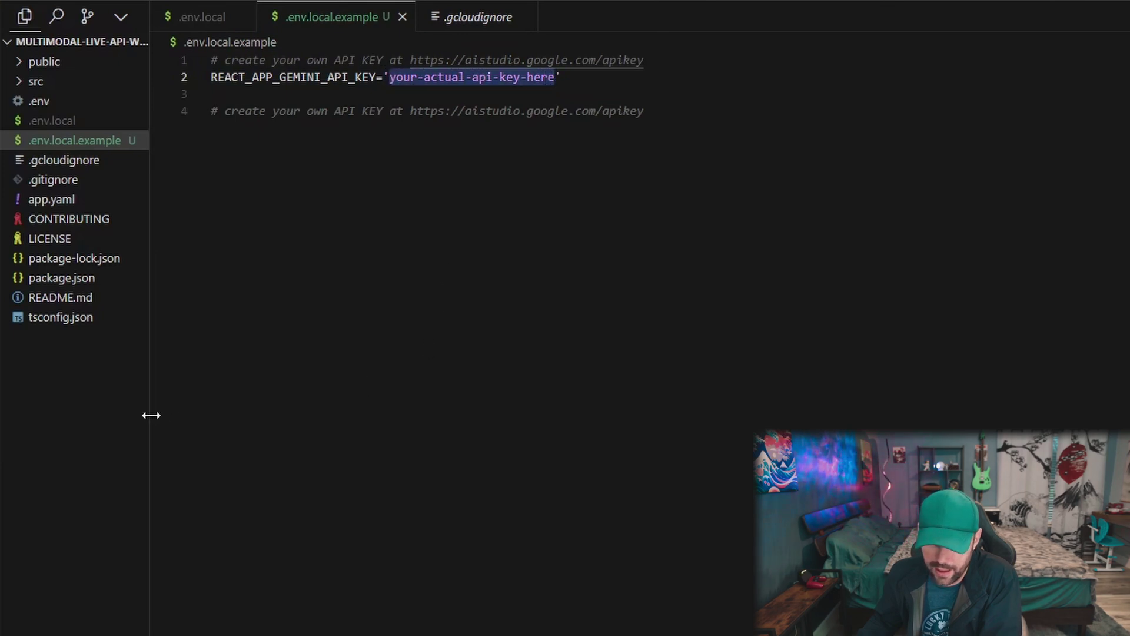
pyautogui.click(293, 1)
pyautogui.click(306, 10)
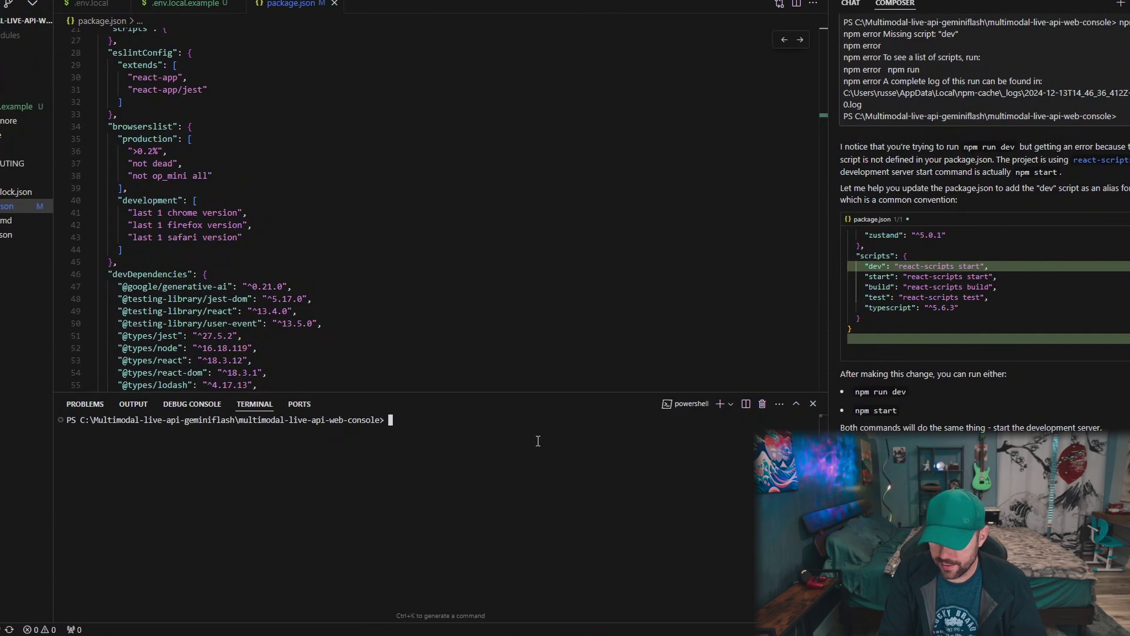
# - Run npm start in Cursor's terminal to launch the React dev server at localhost:3000
pyautogui.write('npm start')
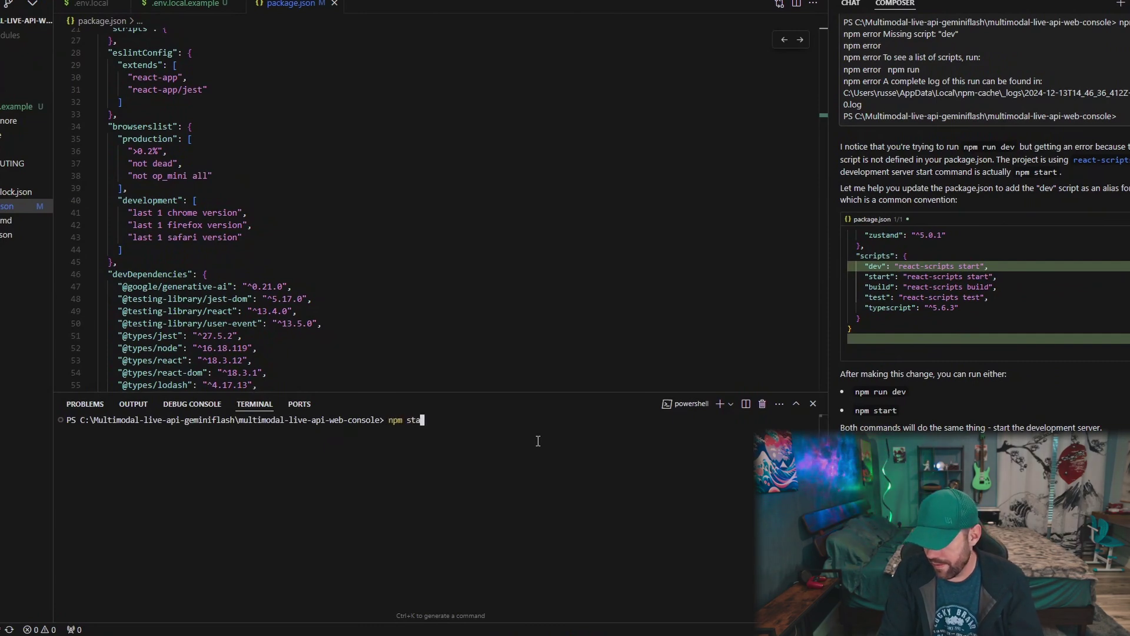
pyautogui.press('Return')
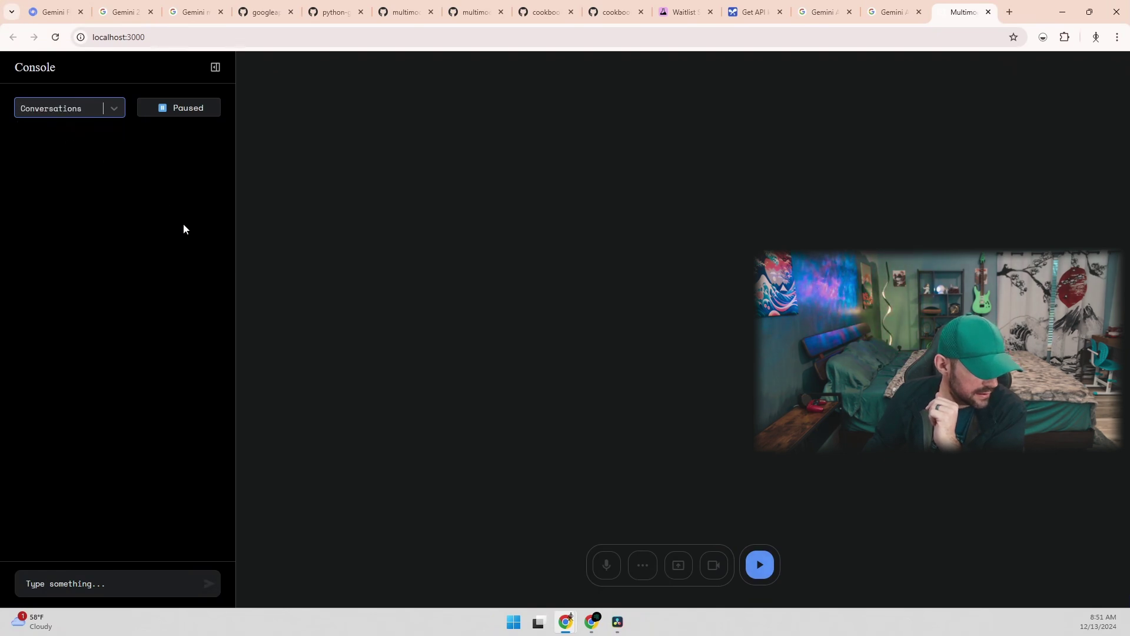
# - Switch the log filter to All and highlight the server.close invalid-API-key error entry
pyautogui.click(68, 577)
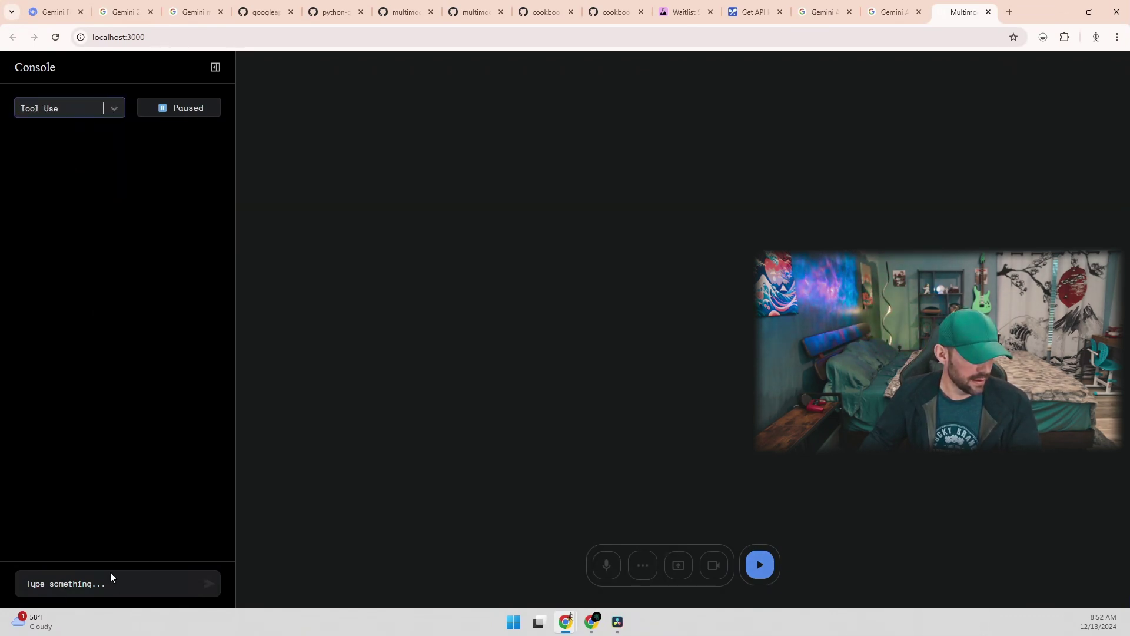
pyautogui.click(112, 108)
pyautogui.click(69, 182)
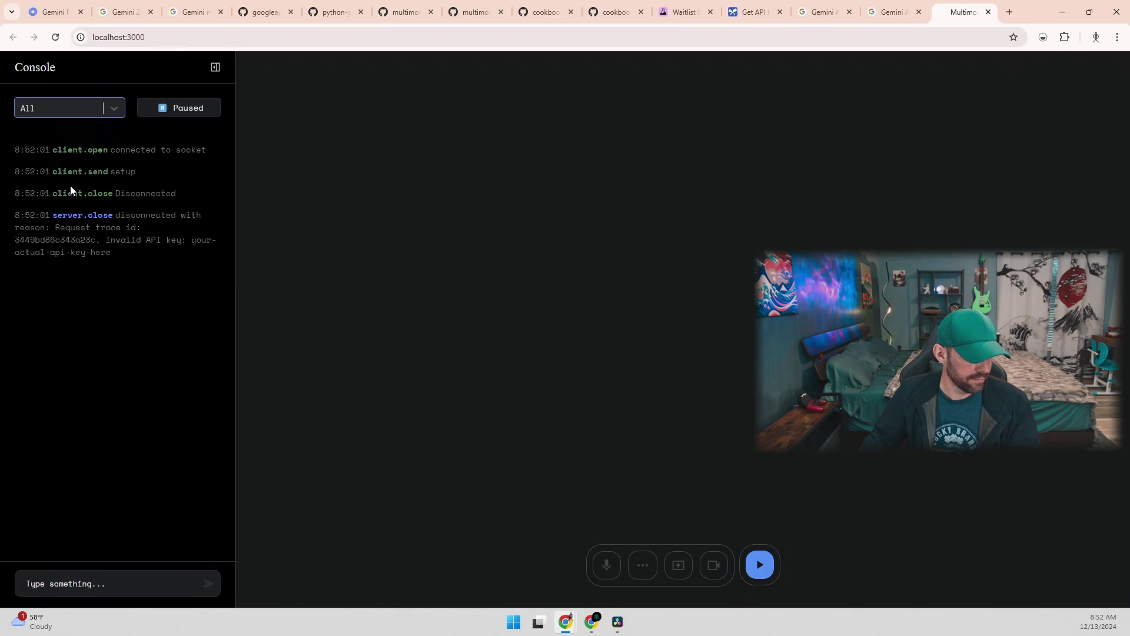
pyautogui.click(75, 584)
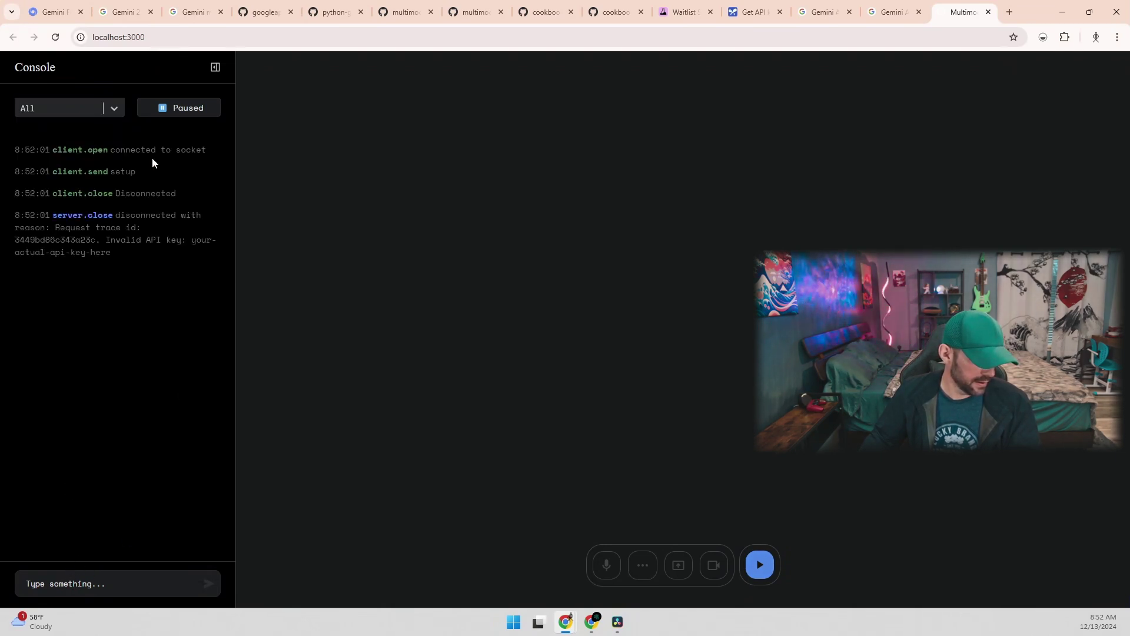
pyautogui.moveTo(104, 193); pyautogui.dragTo(113, 215)
pyautogui.click(44, 216)
pyautogui.moveTo(17, 215); pyautogui.dragTo(146, 254)
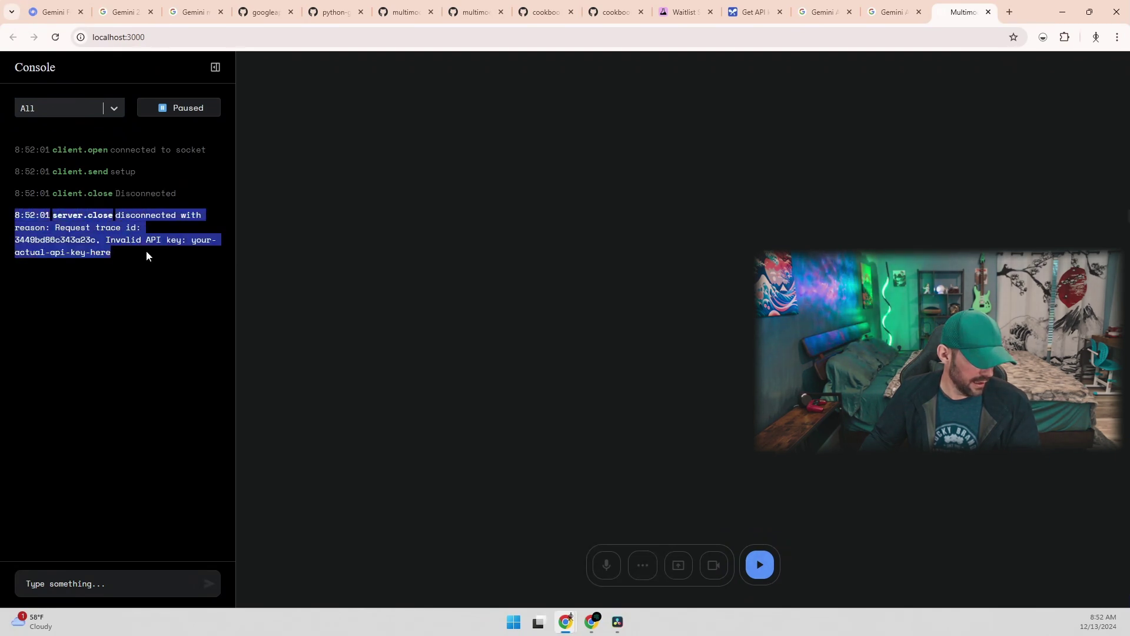
pyautogui.click(91, 258)
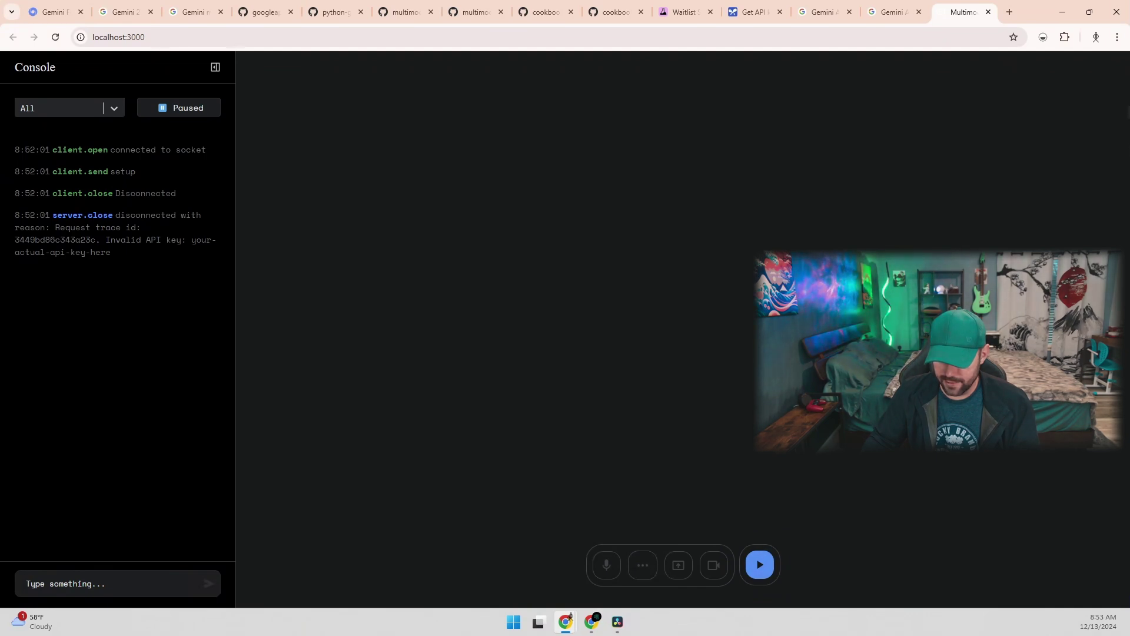
# - Start streaming with the play button, then mute the microphone
pyautogui.click(760, 564)
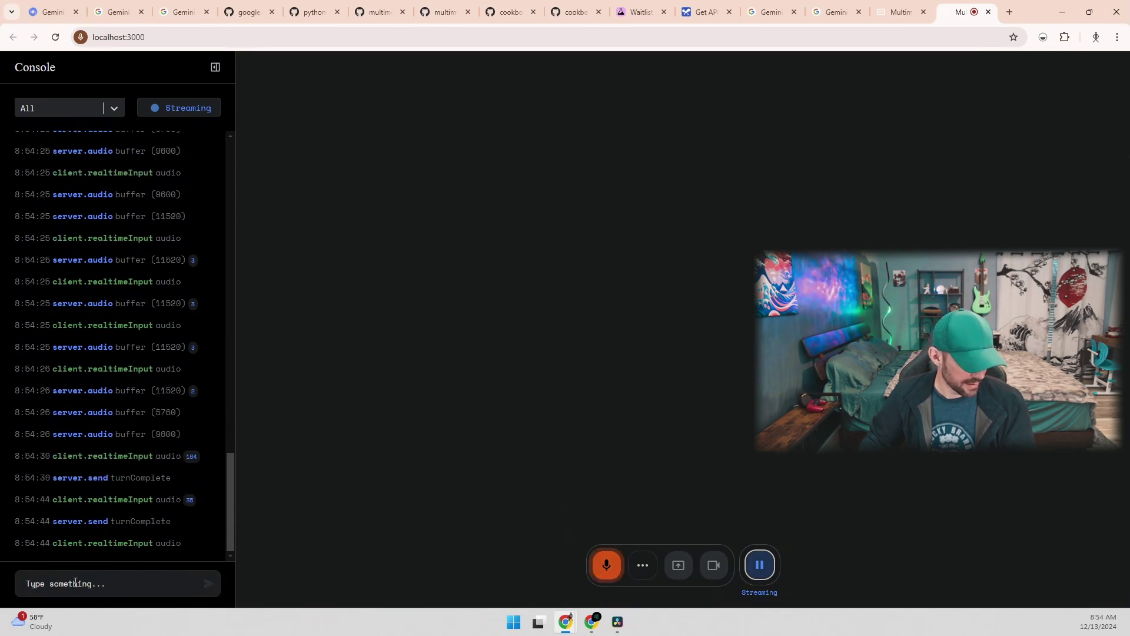
pyautogui.click(604, 570)
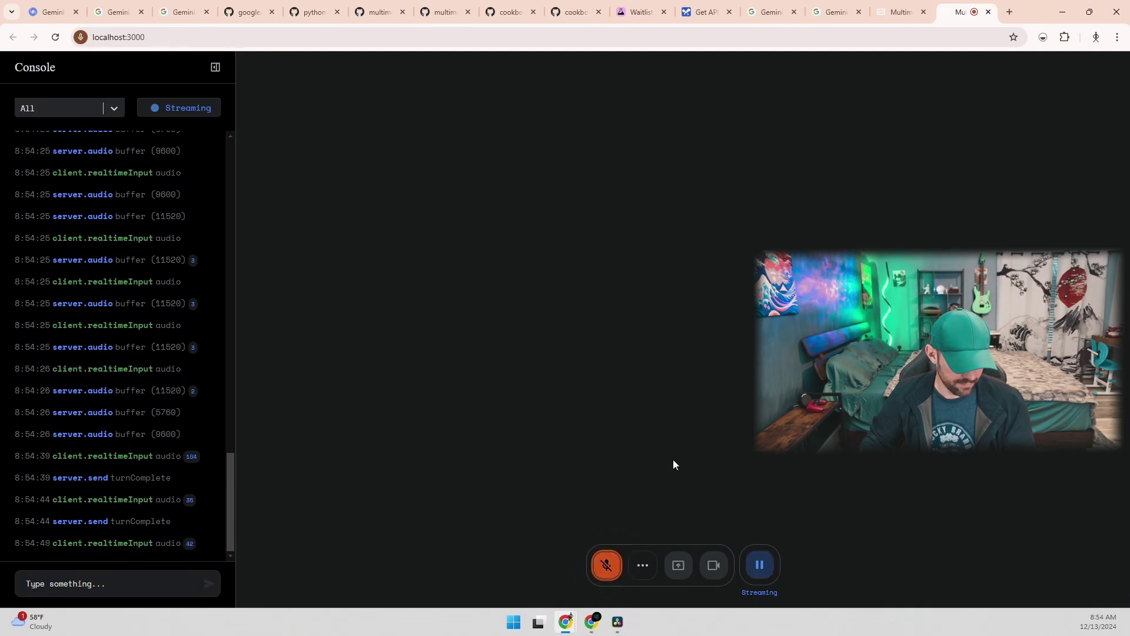
# - Send the text message "are you any good at coding?" to the model
pyautogui.click(135, 583)
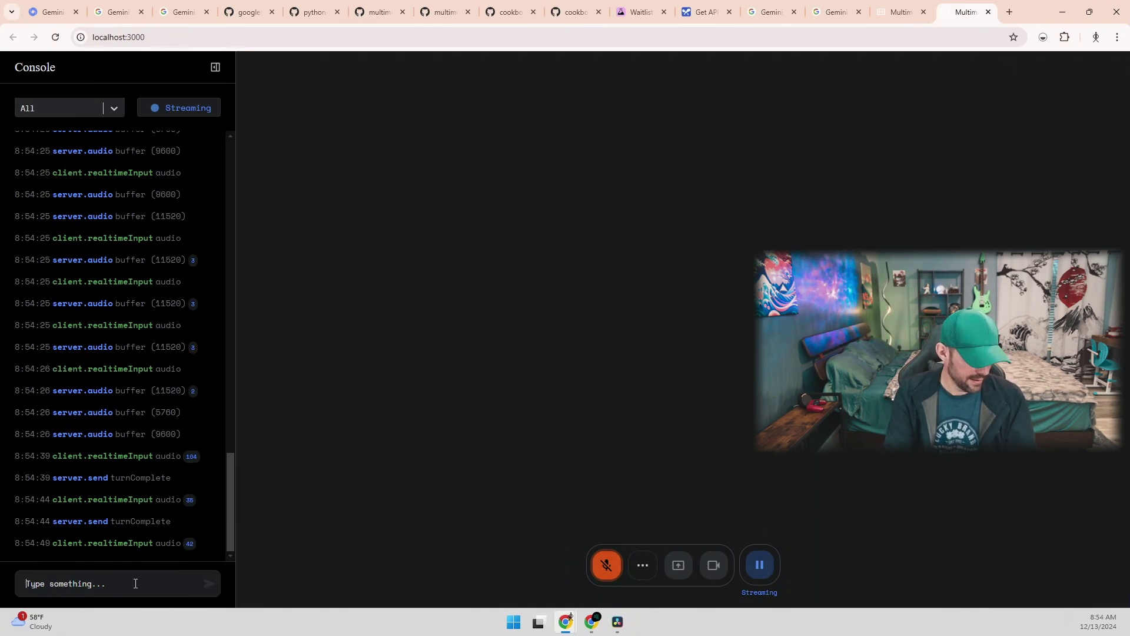
pyautogui.write('are you')
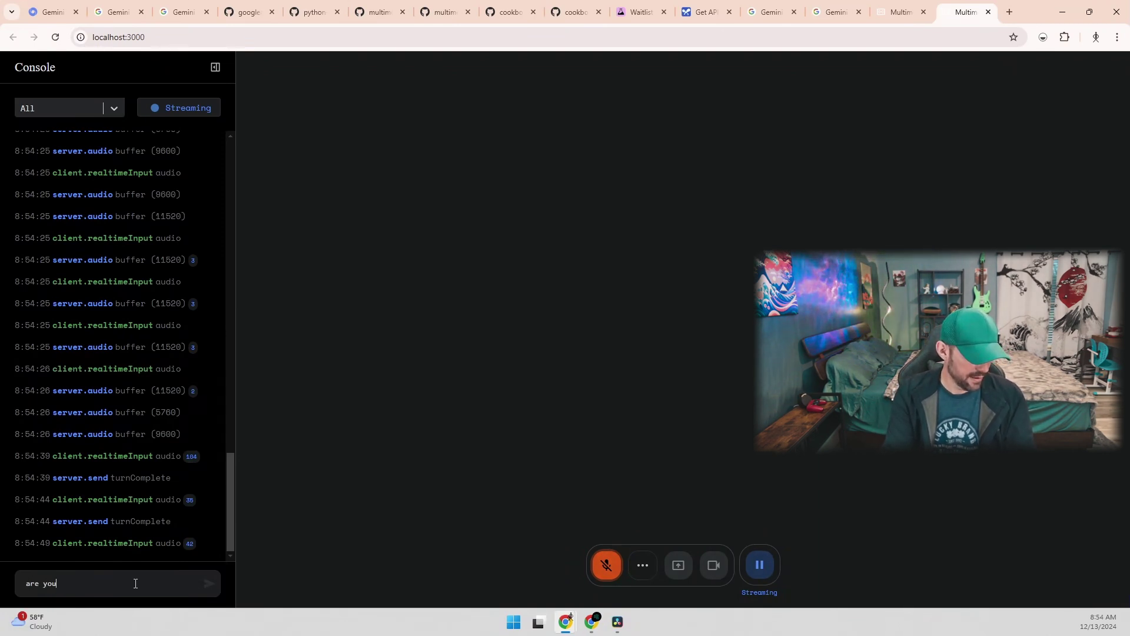
pyautogui.write(' an')
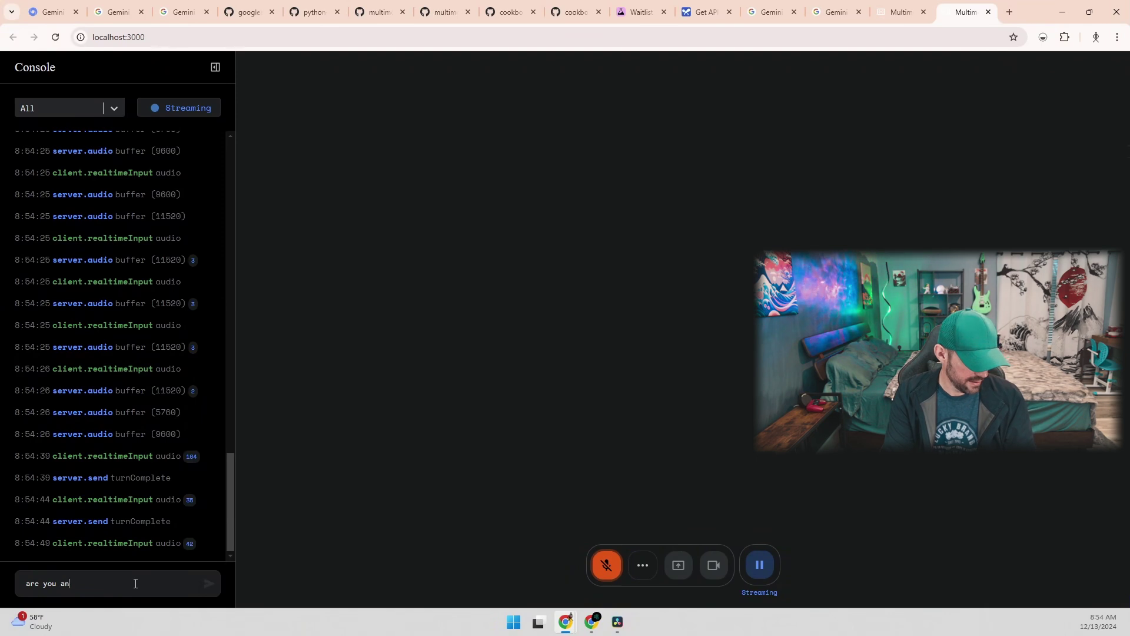
pyautogui.write('y good at coding?')
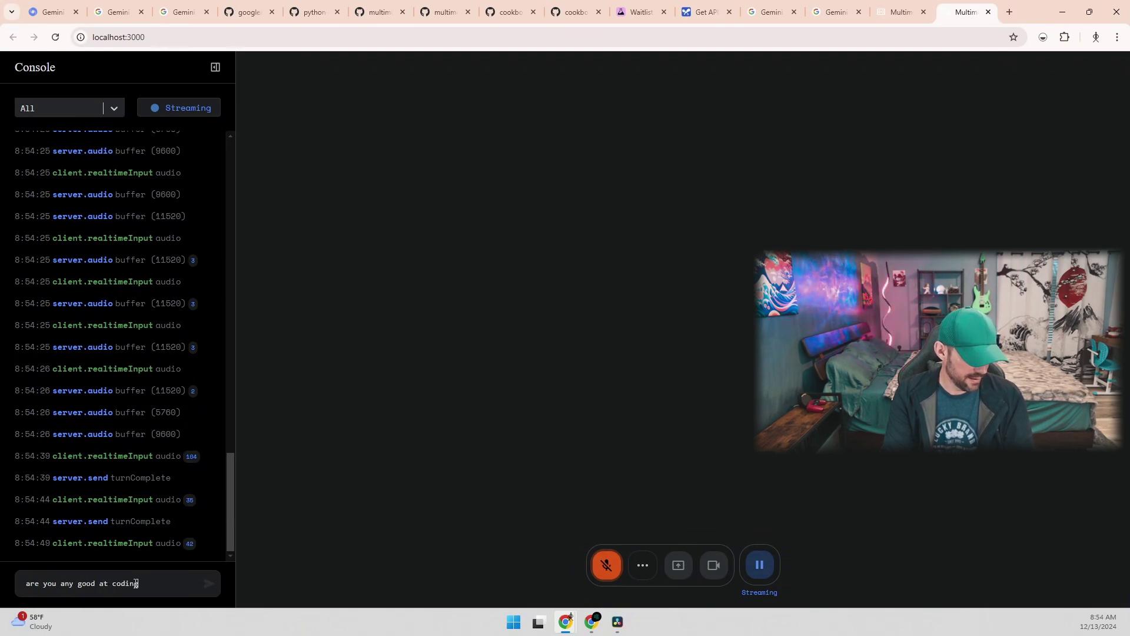
pyautogui.press('Return')
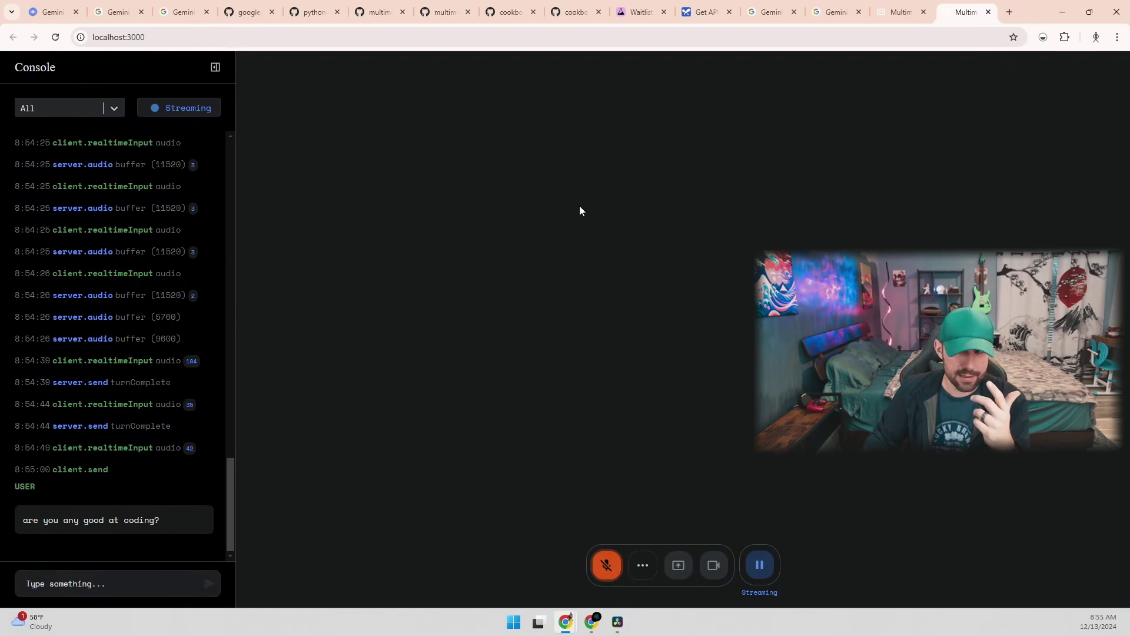
# - Set the log filter to Conversations
pyautogui.click(111, 111)
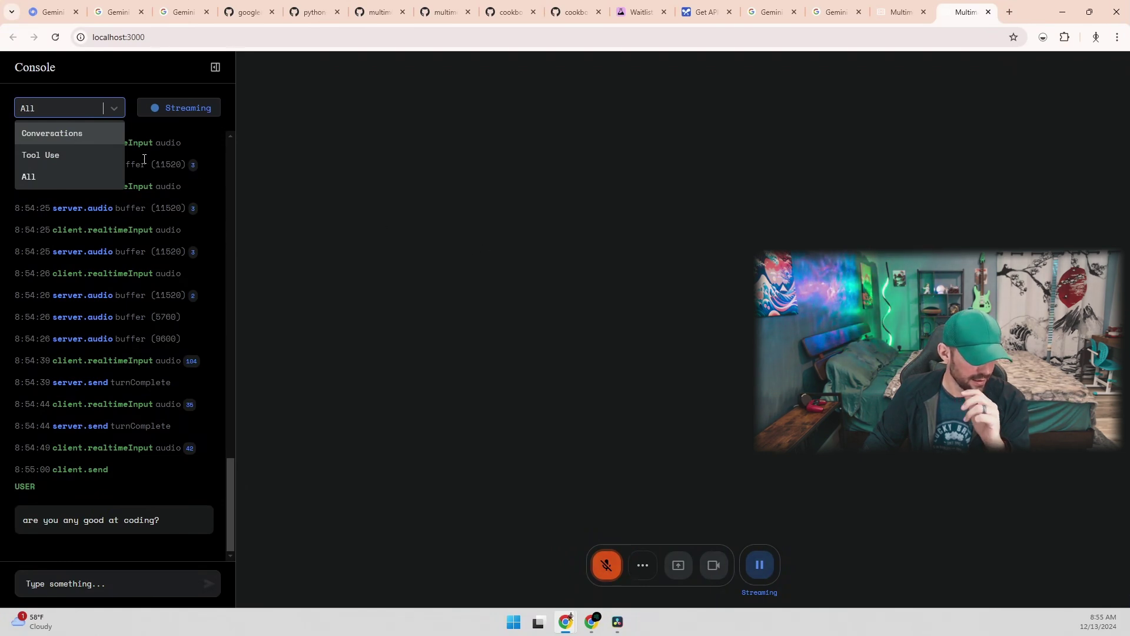
pyautogui.click(64, 135)
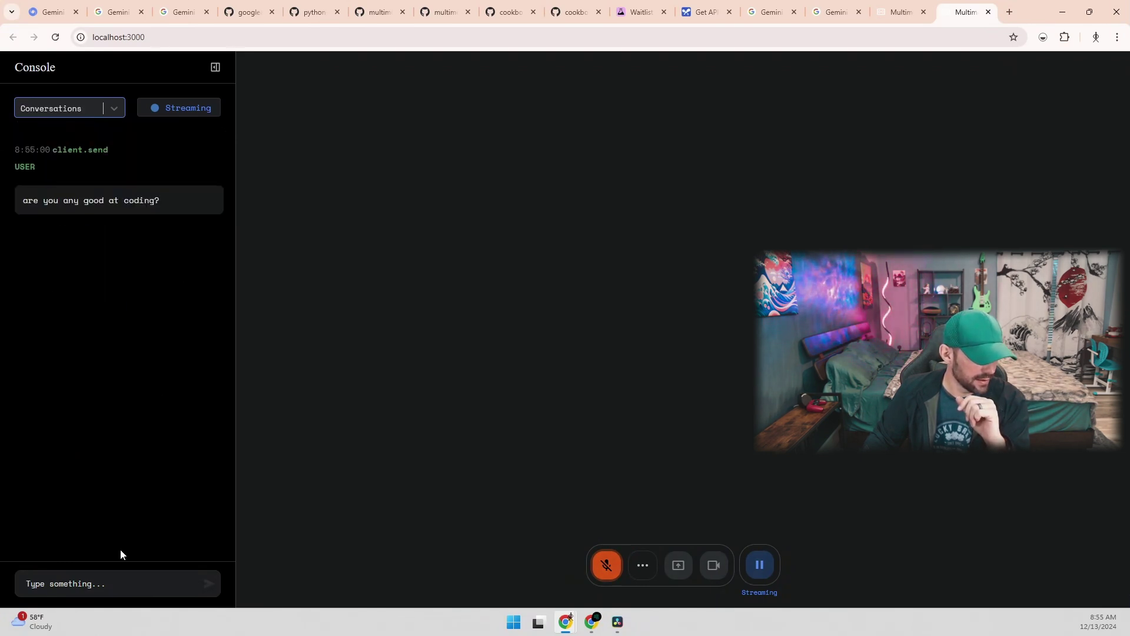
pyautogui.click(88, 586)
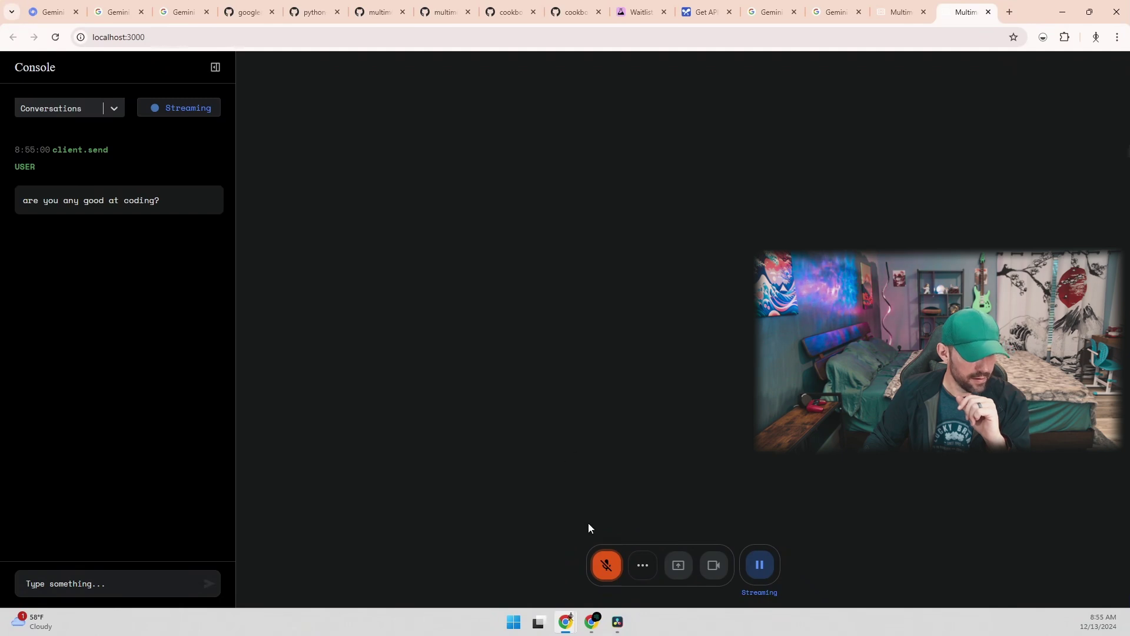
# - Share Screen 2 using the Entire Screen option in the screen-share picker
pyautogui.click(681, 565)
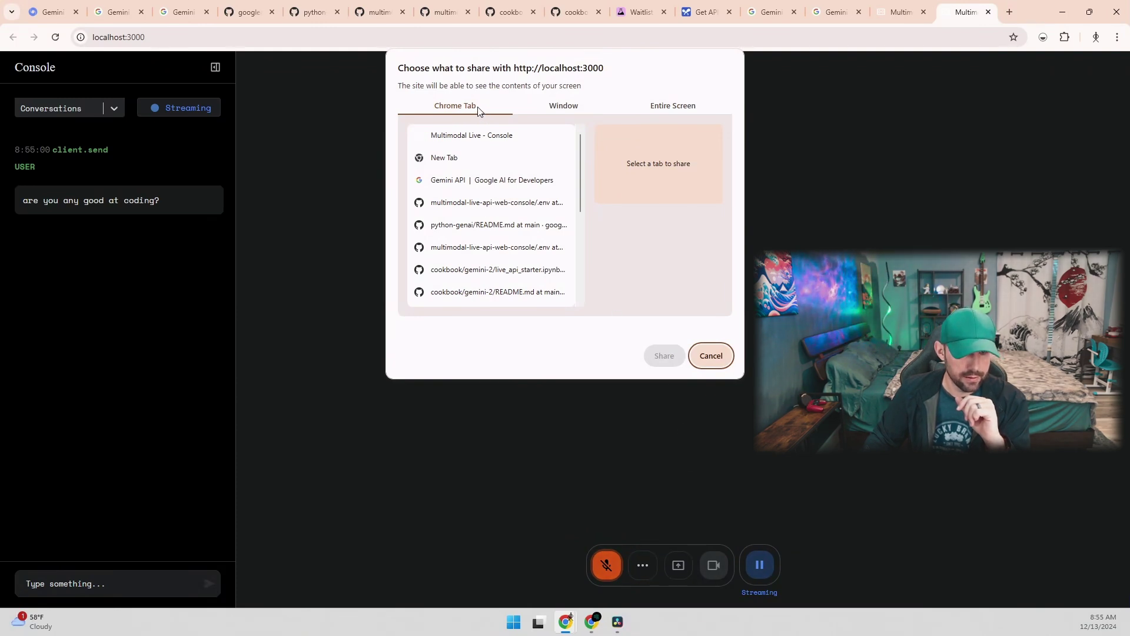
pyautogui.click(561, 110)
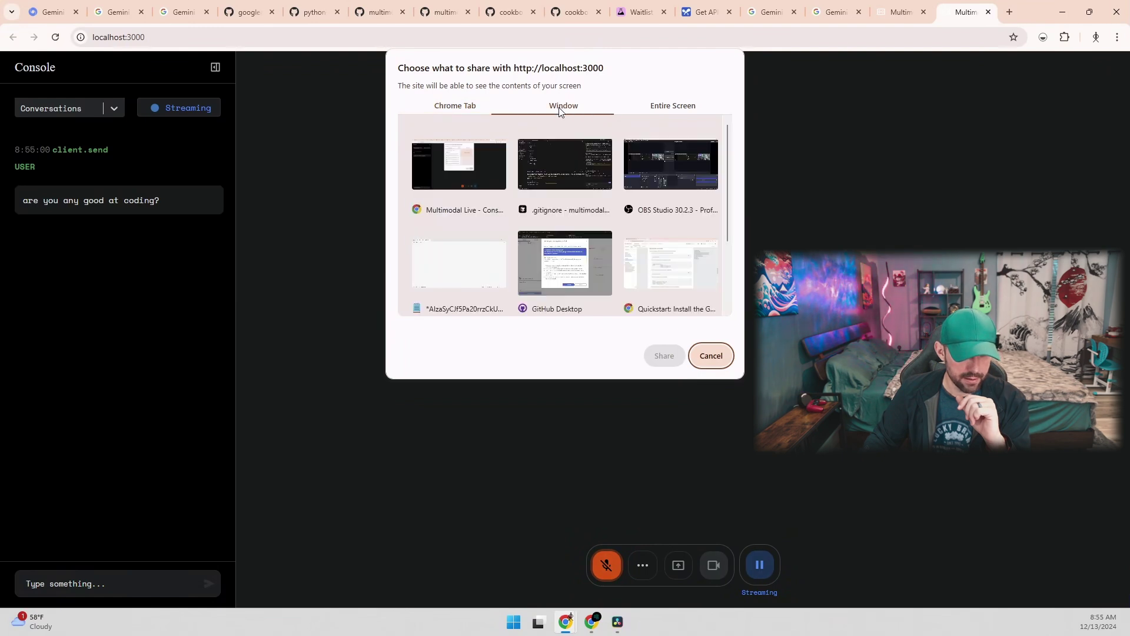
pyautogui.click(669, 106)
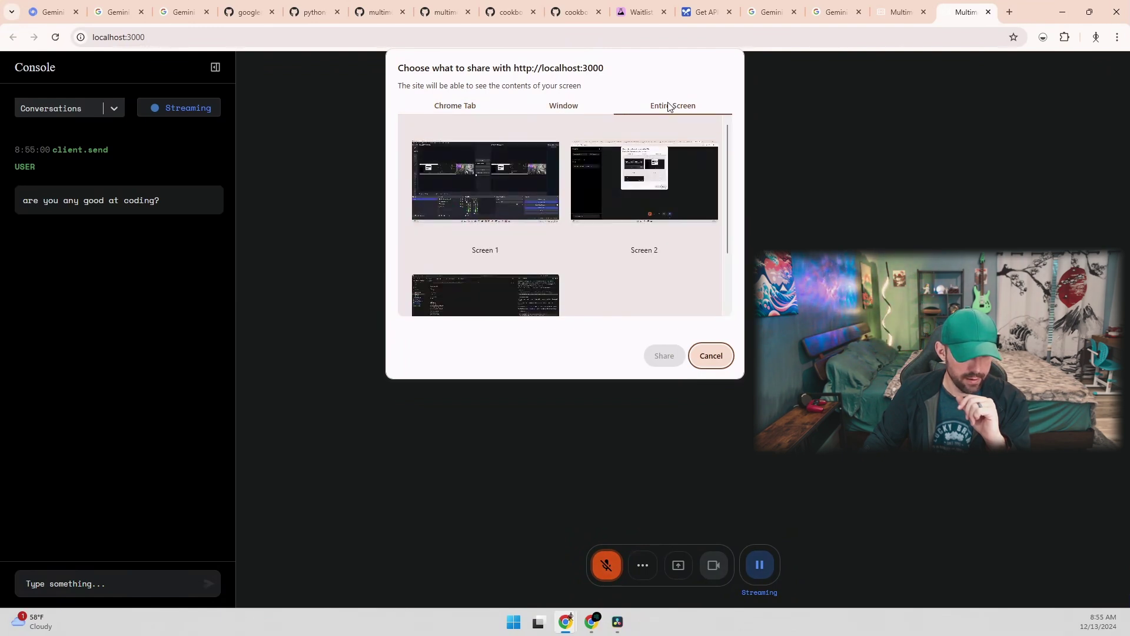
pyautogui.click(657, 188)
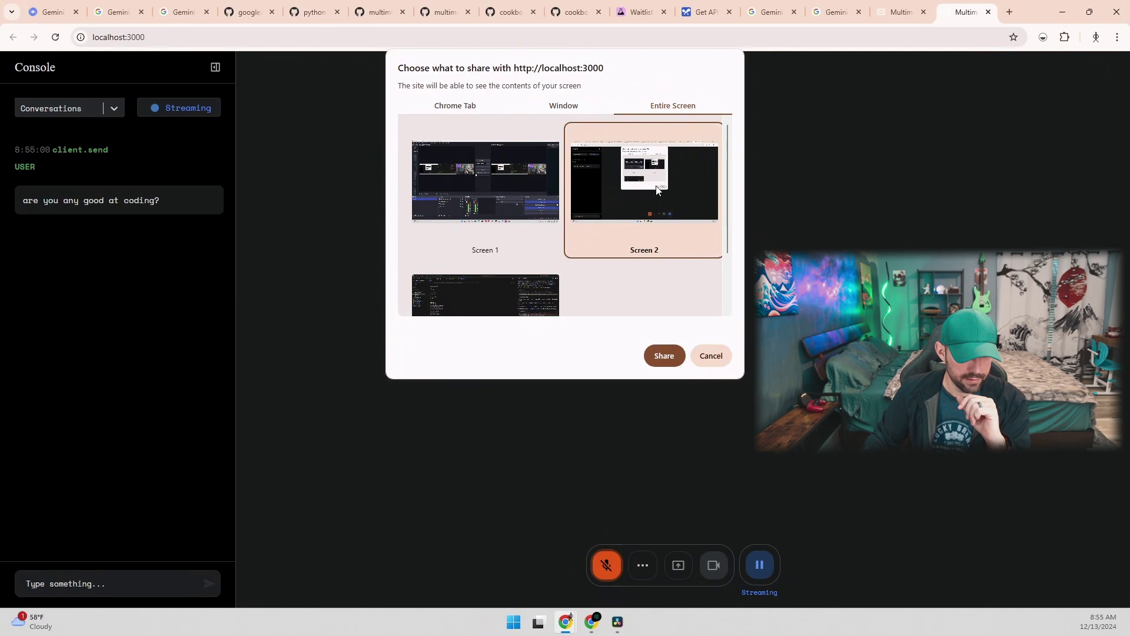
pyautogui.click(665, 357)
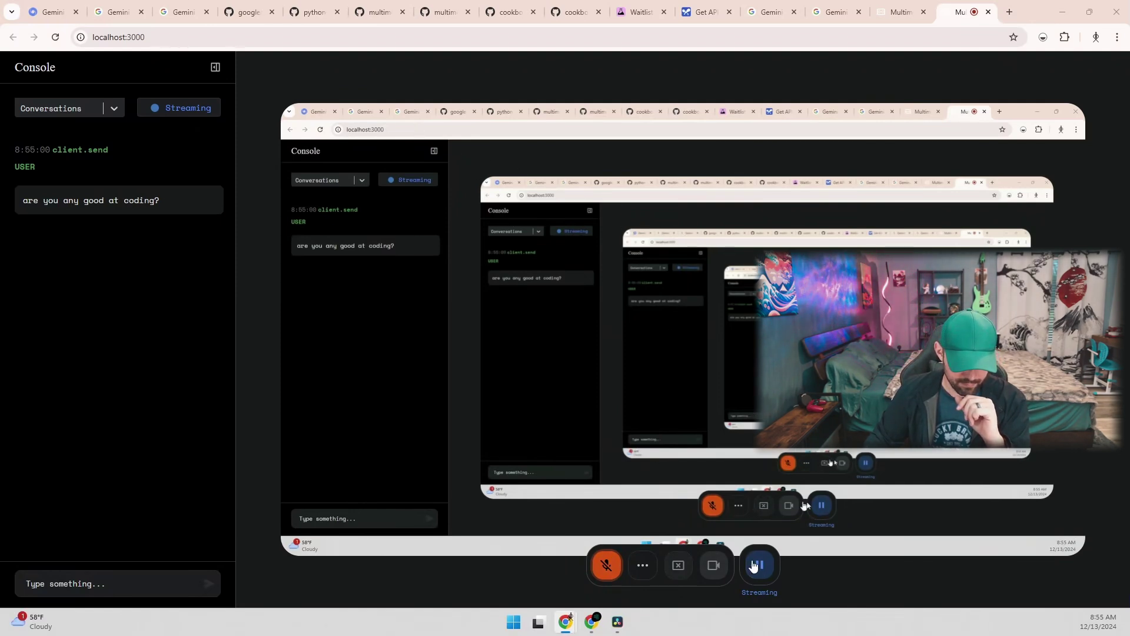
# - Unmute the microphone, bring Cursor into view, and highlight the coding question in the log
pyautogui.click(608, 566)
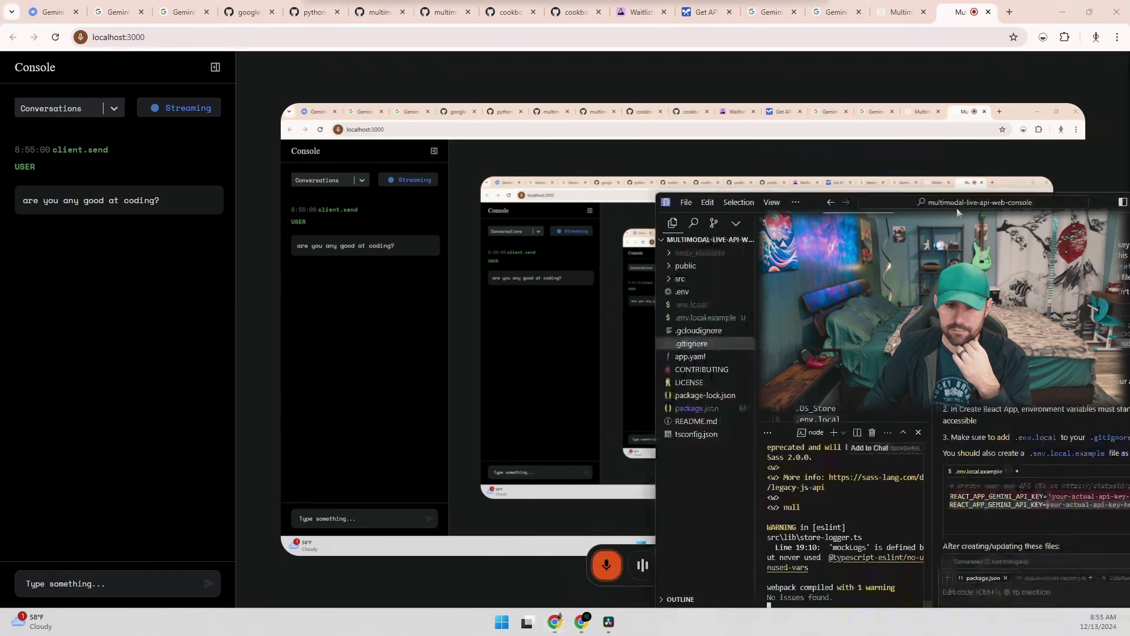
pyautogui.click(904, 122)
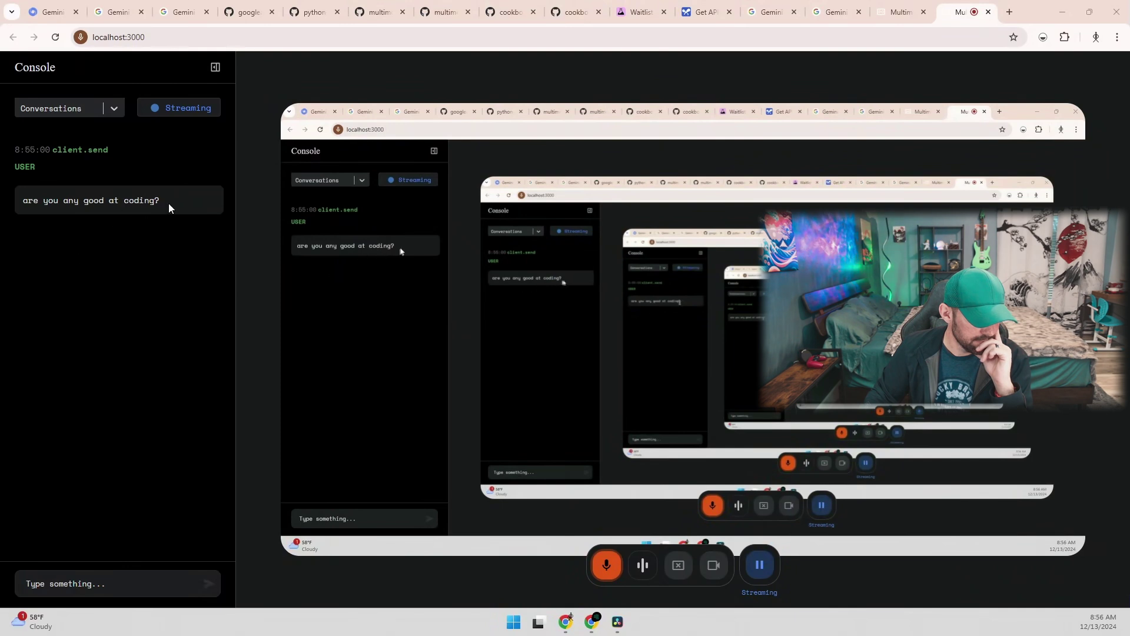
pyautogui.moveTo(168, 203); pyautogui.dragTo(15, 203)
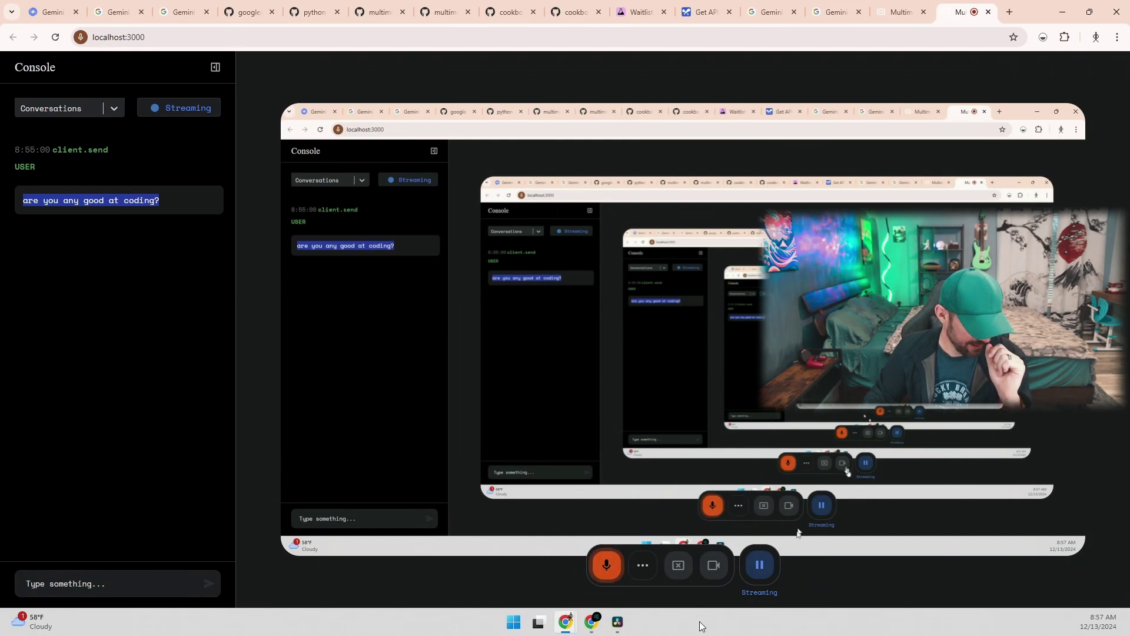
# - Allow the site camera access from the webcam button, then clear the 'Could not start video source' error
pyautogui.click(716, 567)
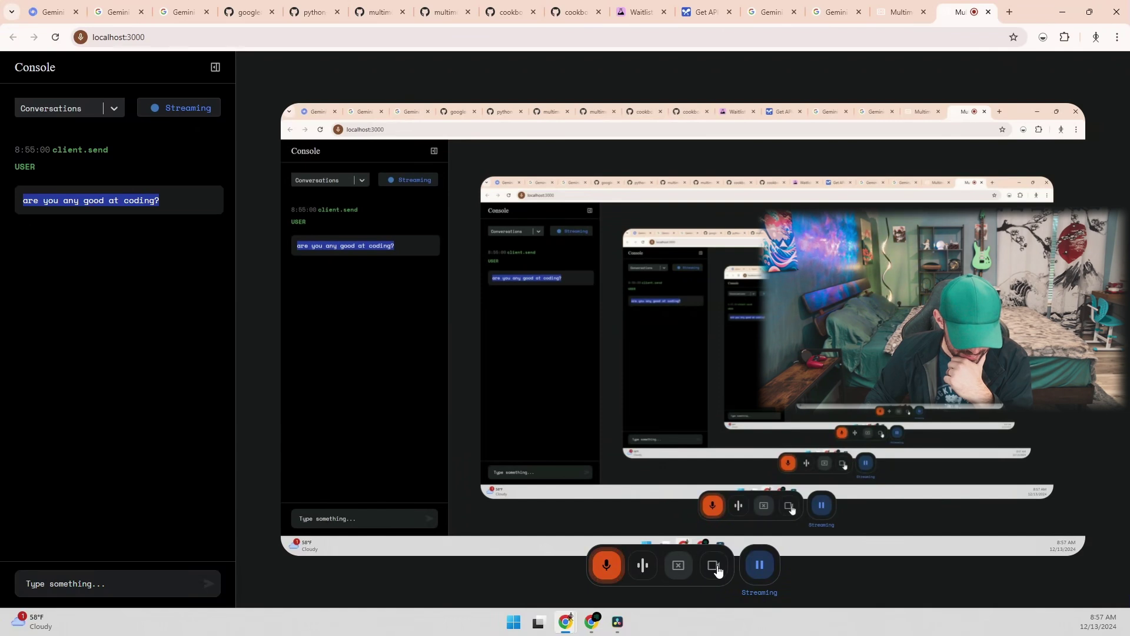
pyautogui.click(714, 571)
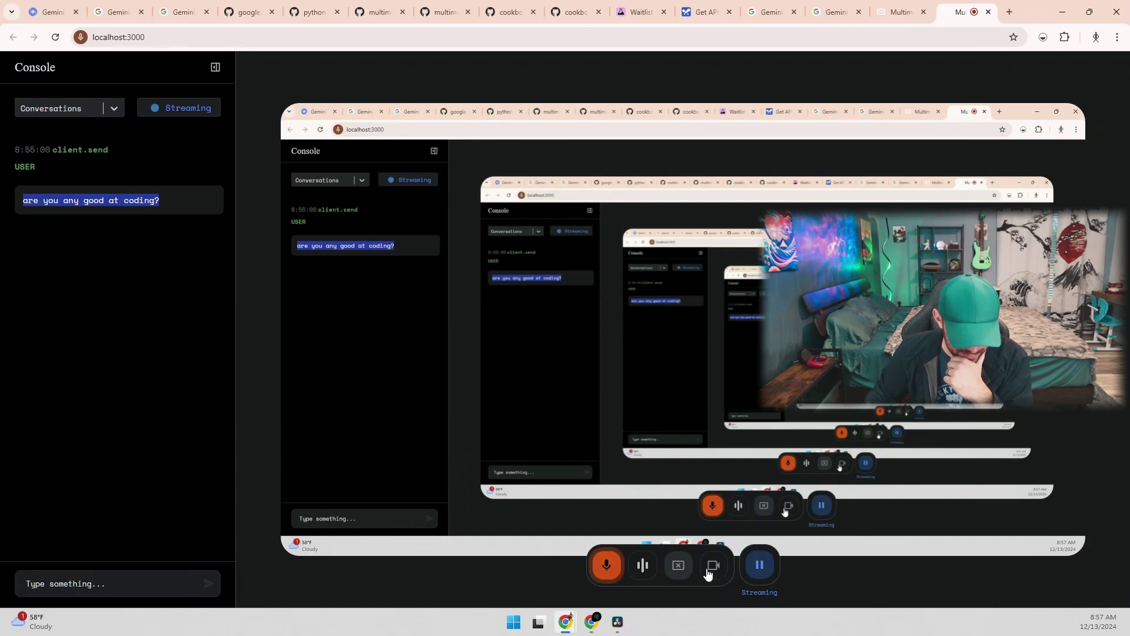
pyautogui.click(708, 569)
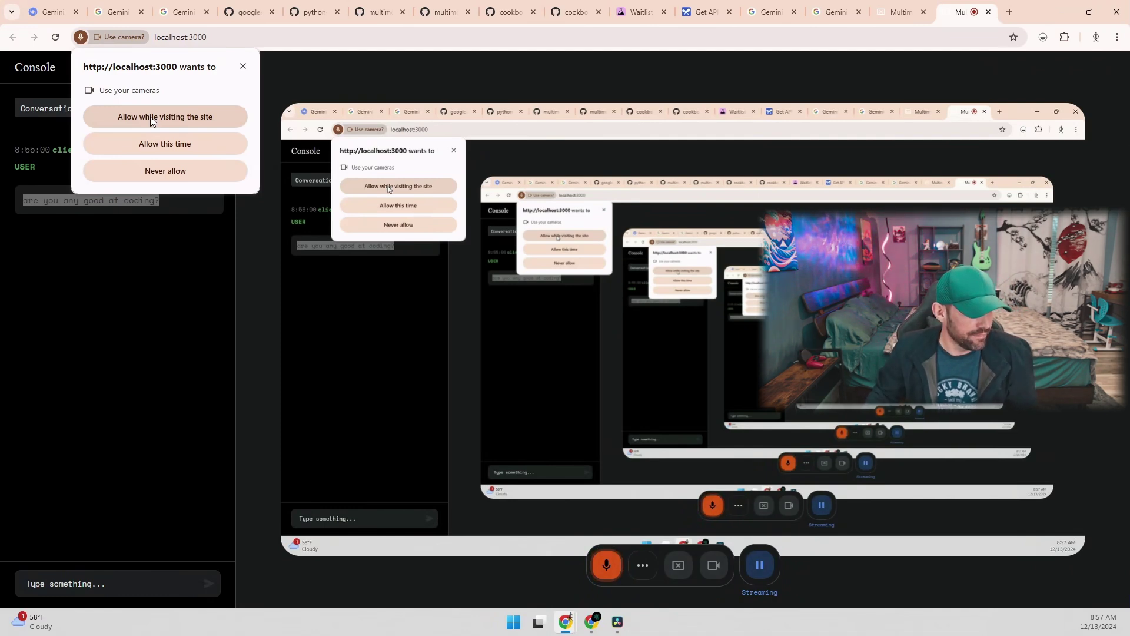
pyautogui.click(150, 117)
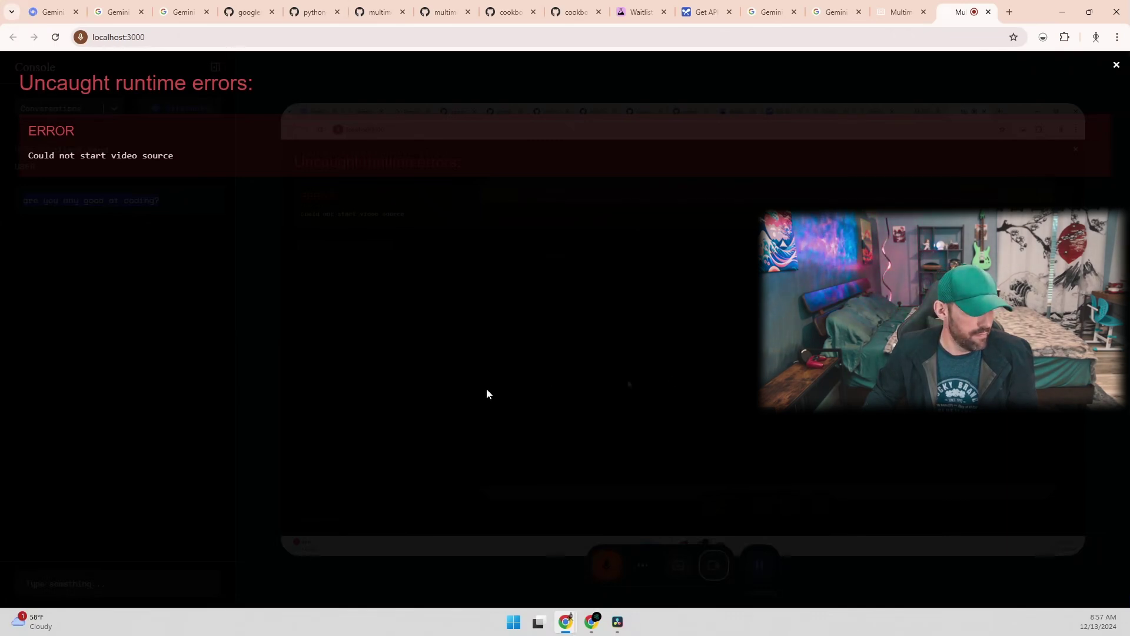
pyautogui.moveTo(25, 83); pyautogui.dragTo(283, 144)
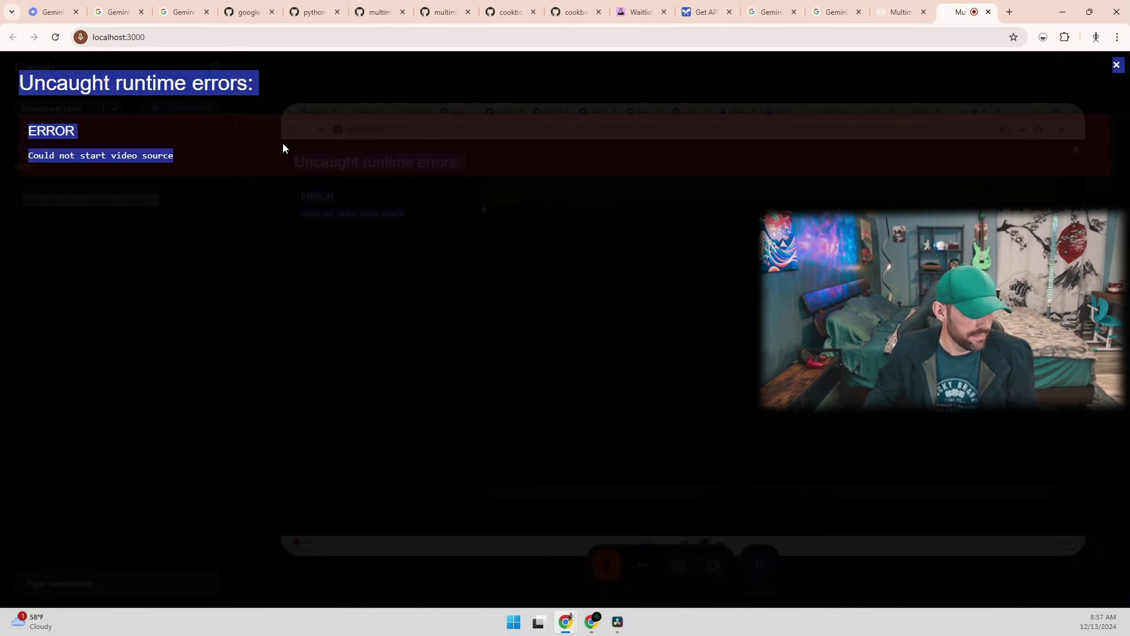
pyautogui.click(276, 177)
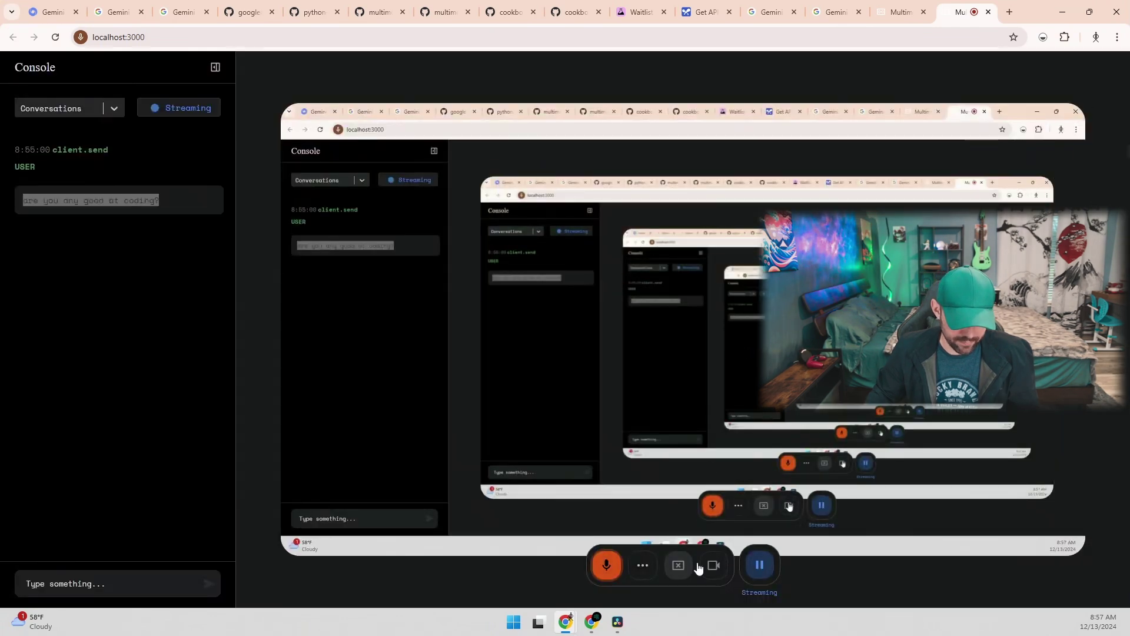
# - Stop screen sharing, retry the webcam, and close both 'Could not start video source' error overlays
pyautogui.click(677, 567)
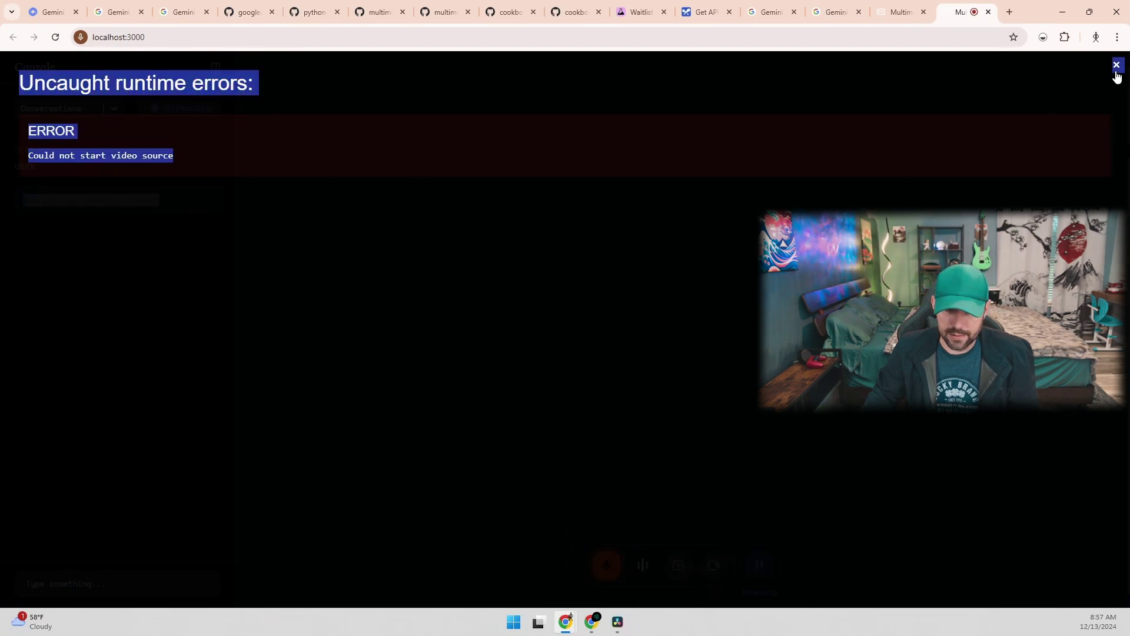
pyautogui.click(1116, 66)
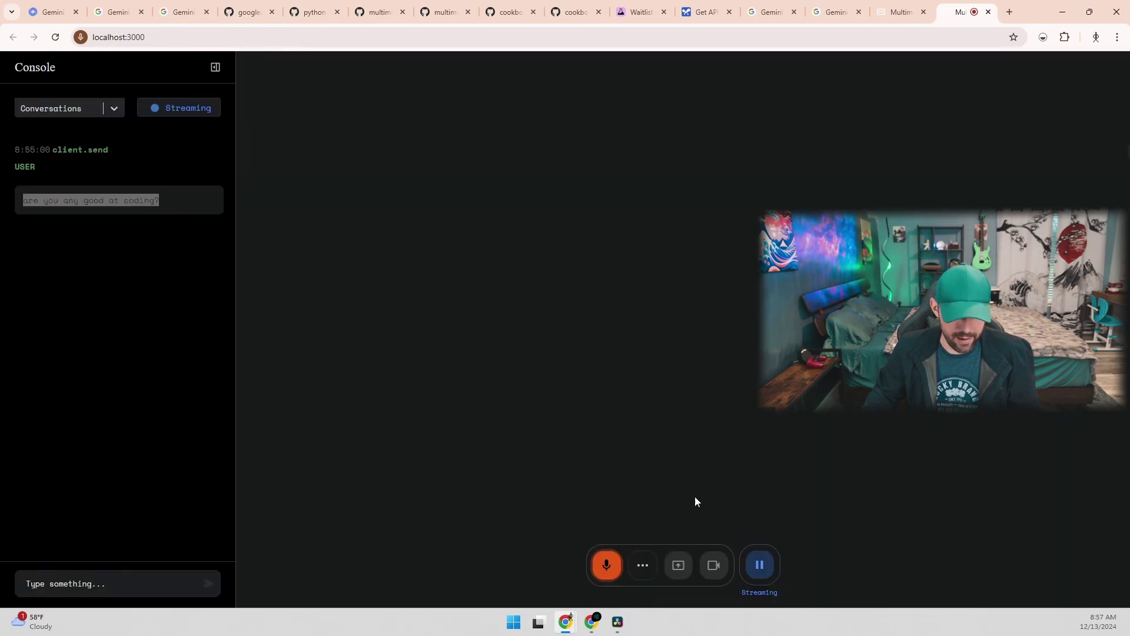
pyautogui.click(719, 567)
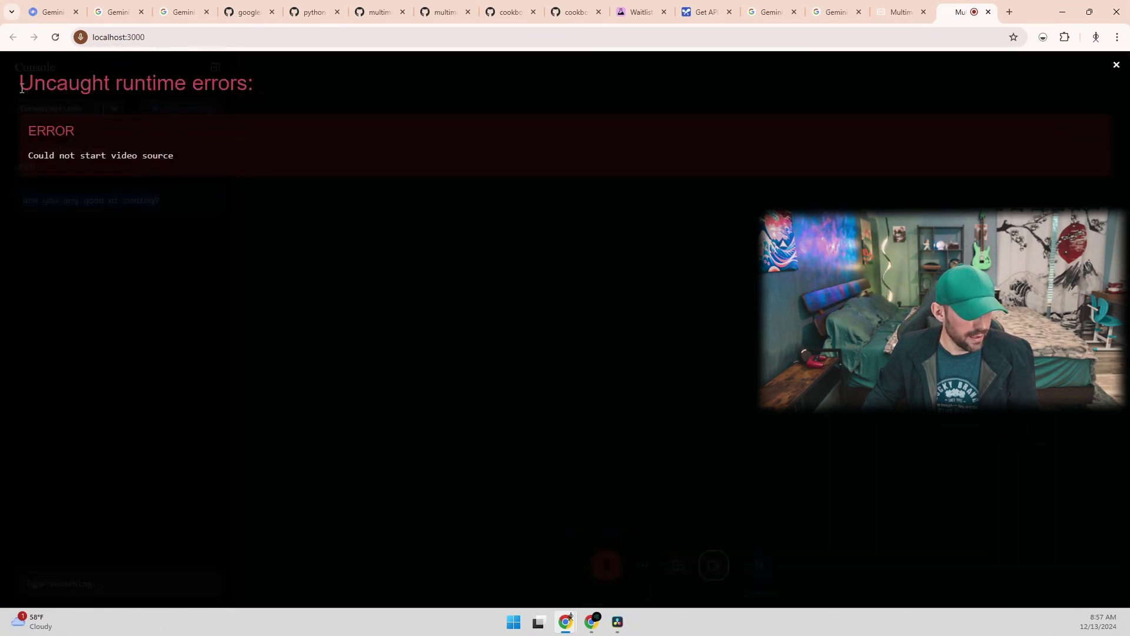
pyautogui.moveTo(21, 87); pyautogui.dragTo(241, 175)
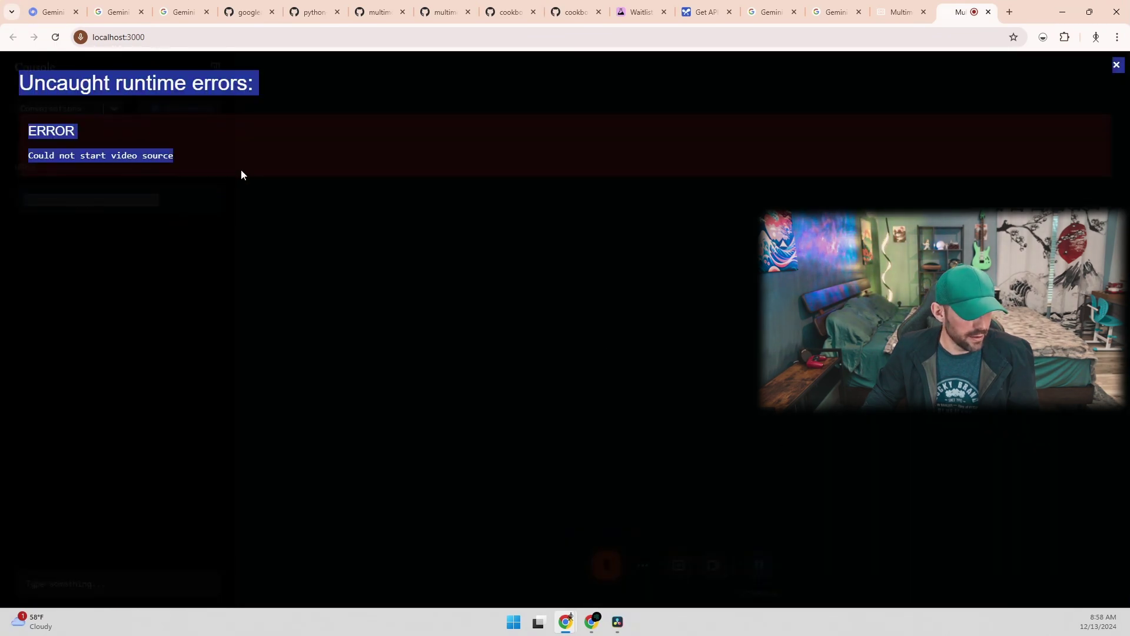
pyautogui.click(1118, 67)
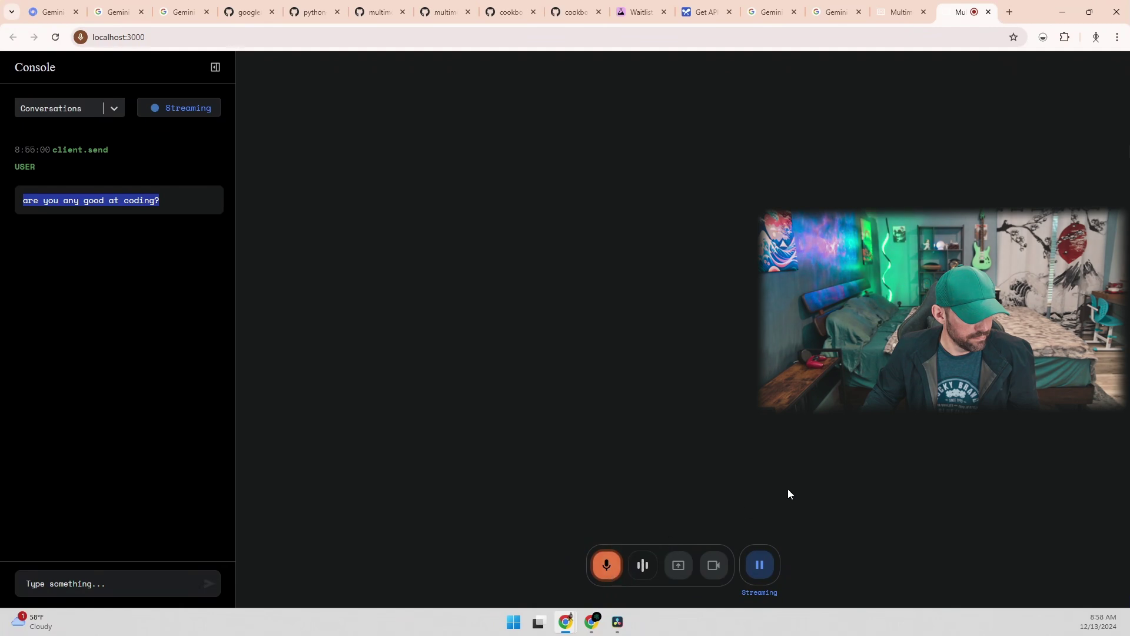
# - Open DevTools on the page via Inspect and switch it to the Console tab
pyautogui.click(175, 200)
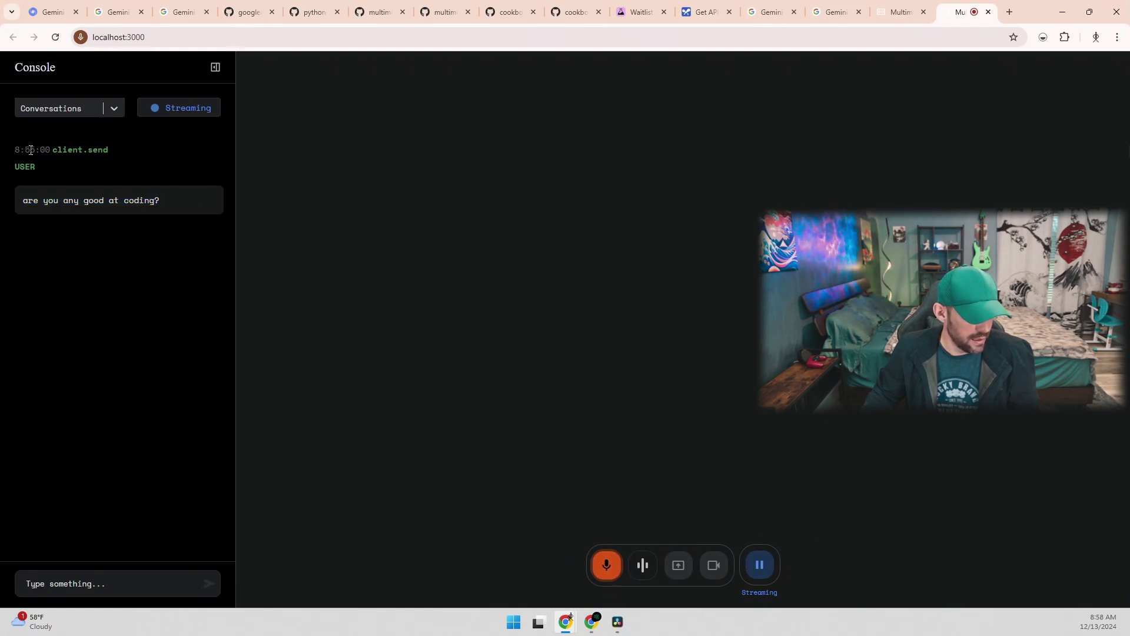
pyautogui.rightClick(538, 56)
pyautogui.click(608, 342)
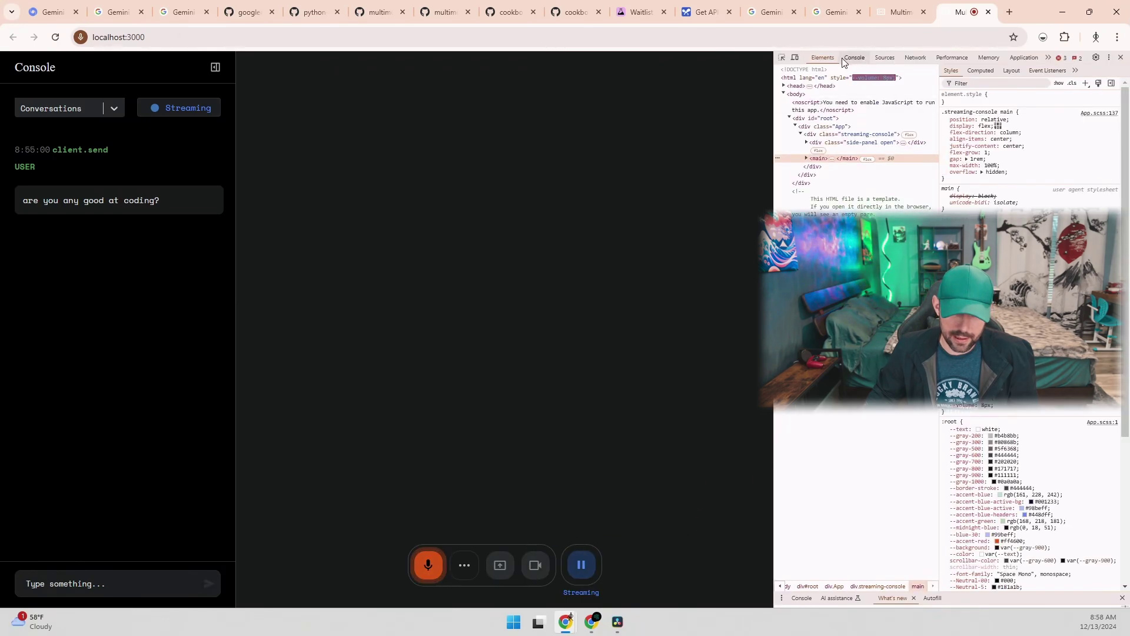
pyautogui.click(854, 58)
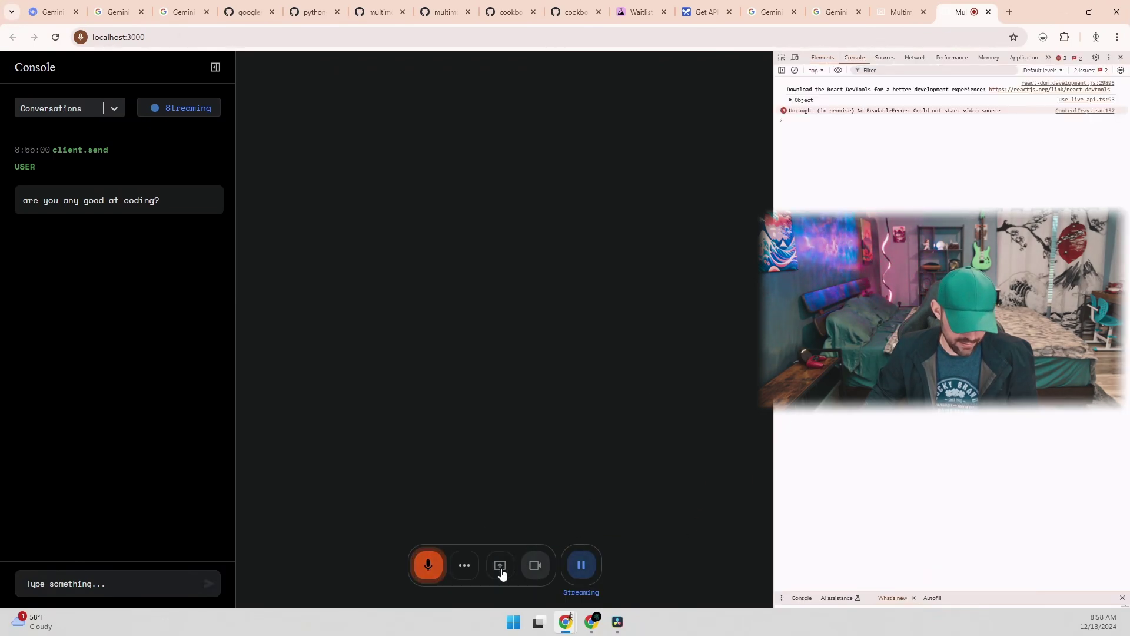
# - Retry the webcam, expand the second video source error, and close the error overlay
pyautogui.click(530, 567)
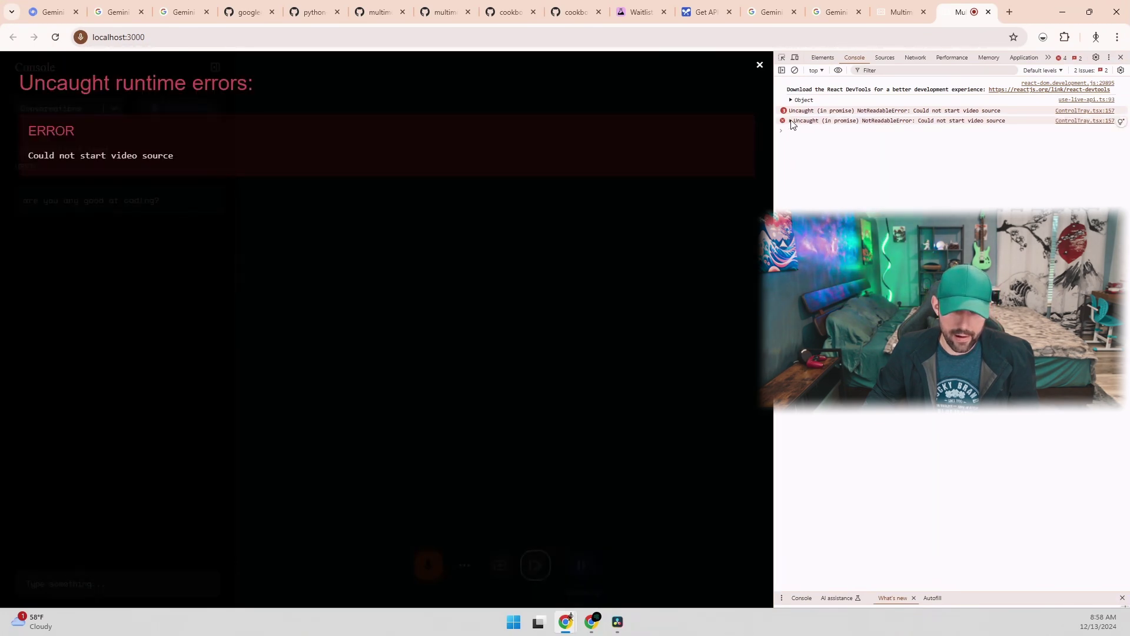
pyautogui.click(791, 120)
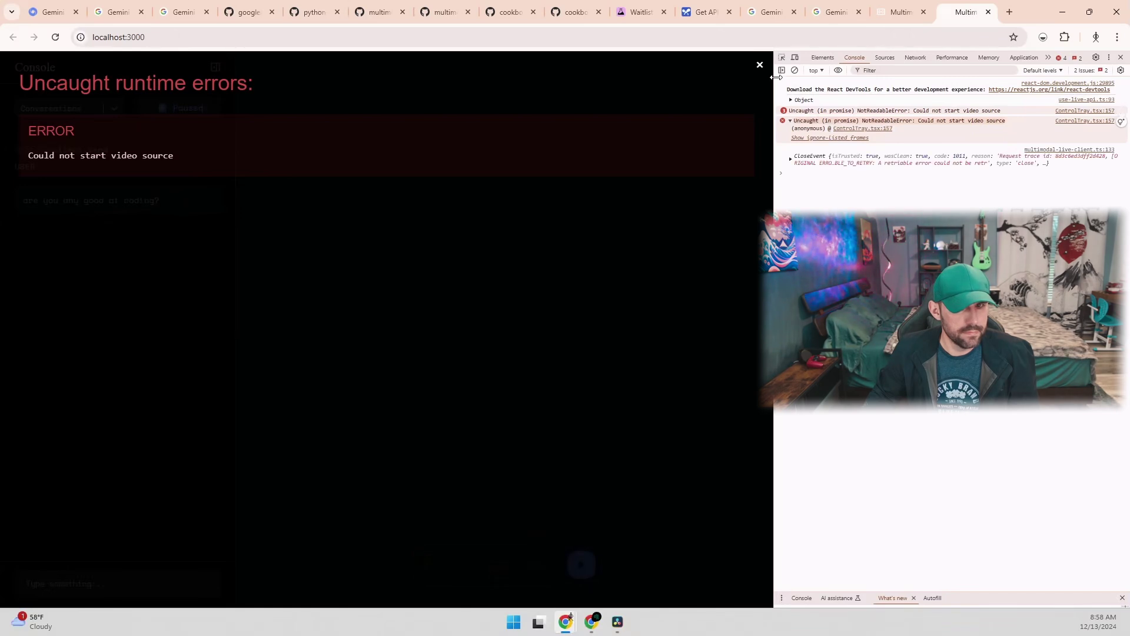
pyautogui.click(759, 67)
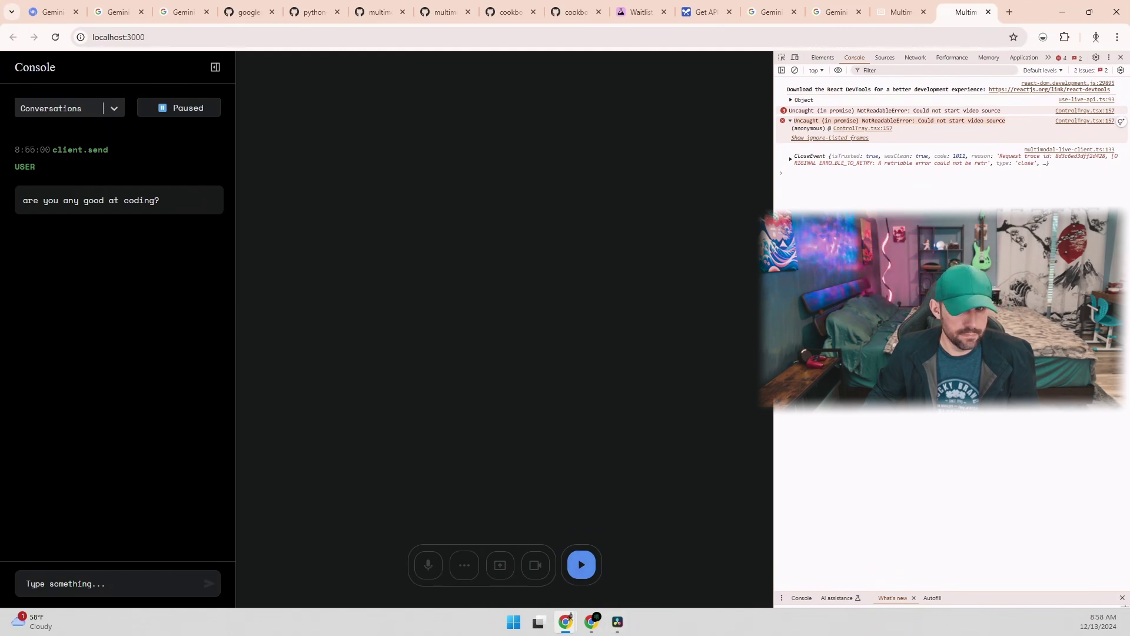
# - Expand the code 1011 CloseEvent entry in the console and resume the live stream
pyautogui.click(791, 159)
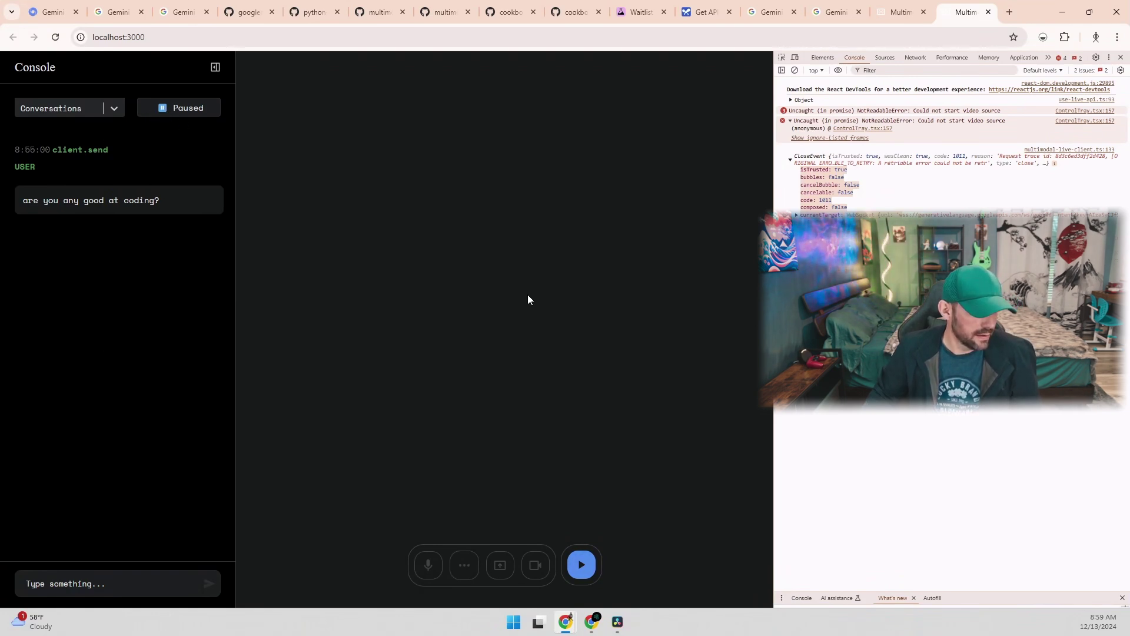
pyautogui.click(582, 564)
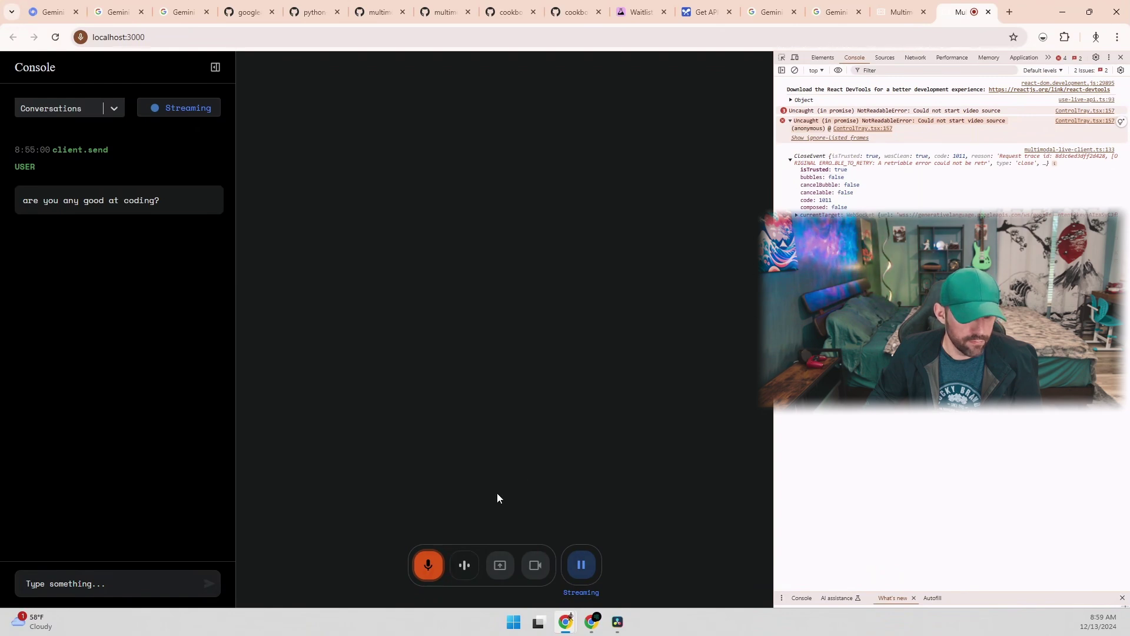
# - Share the entire Screen 2 from the Entire Screen tab of the share picker
pyautogui.click(500, 565)
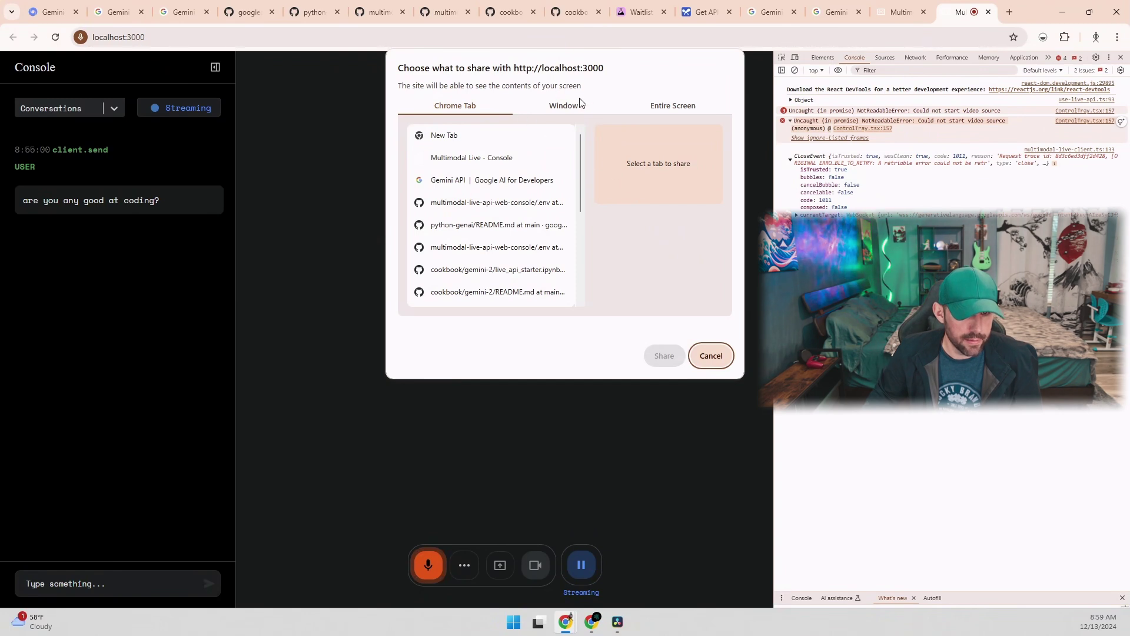
pyautogui.click(662, 107)
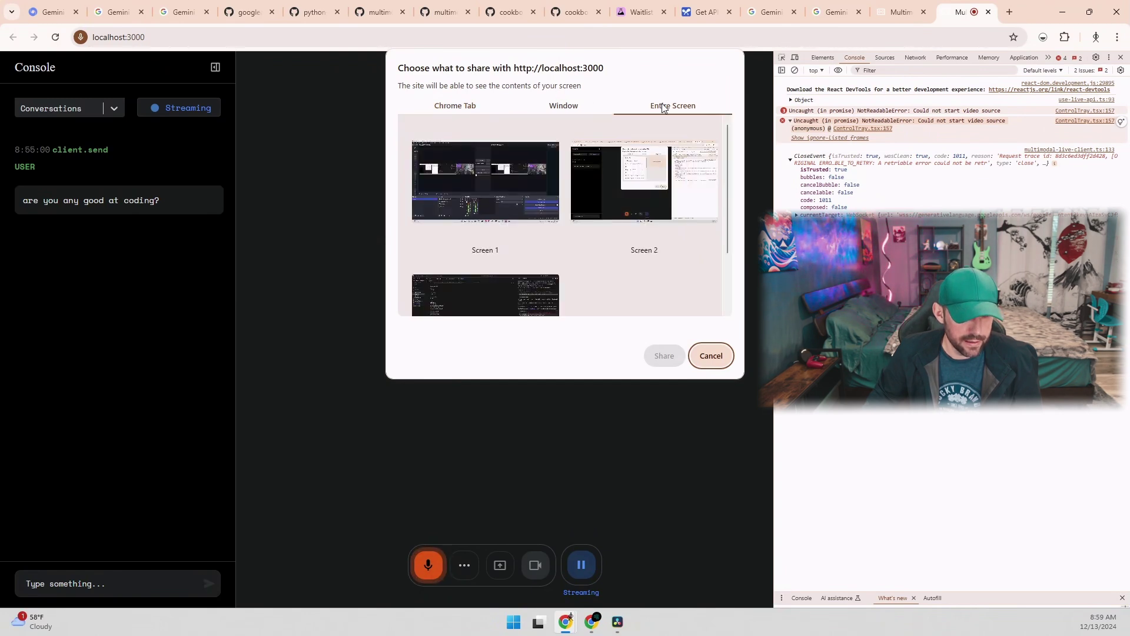
pyautogui.click(626, 183)
pyautogui.click(664, 355)
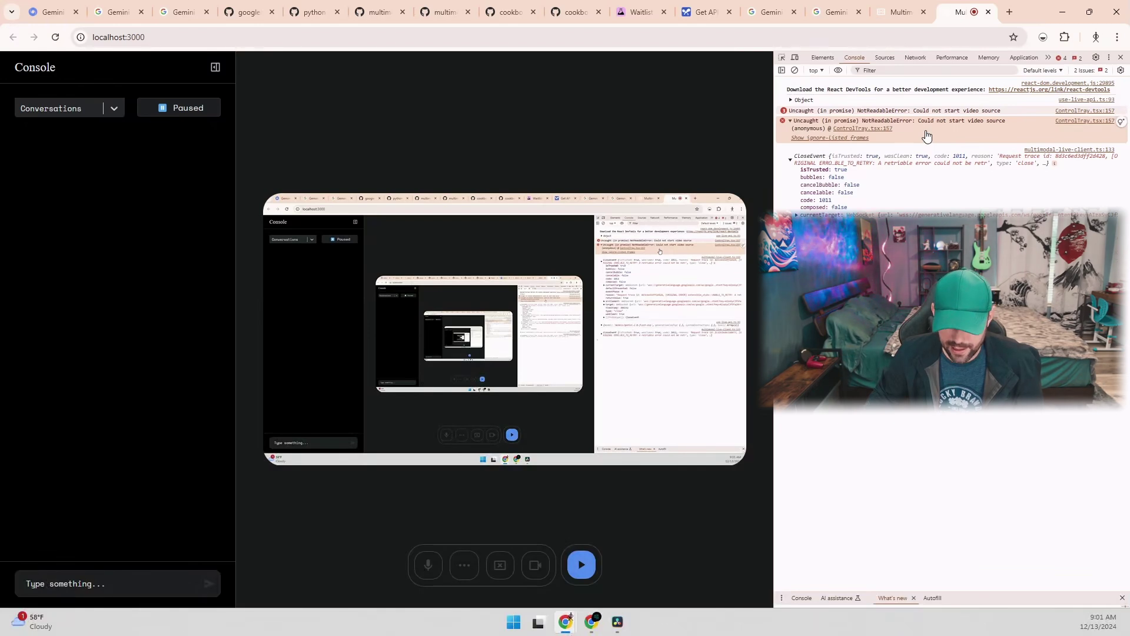
# - Search the console logs for 127.0.0.1, then close Chrome's find bar
pyautogui.hotkey('ctrl', 'f')
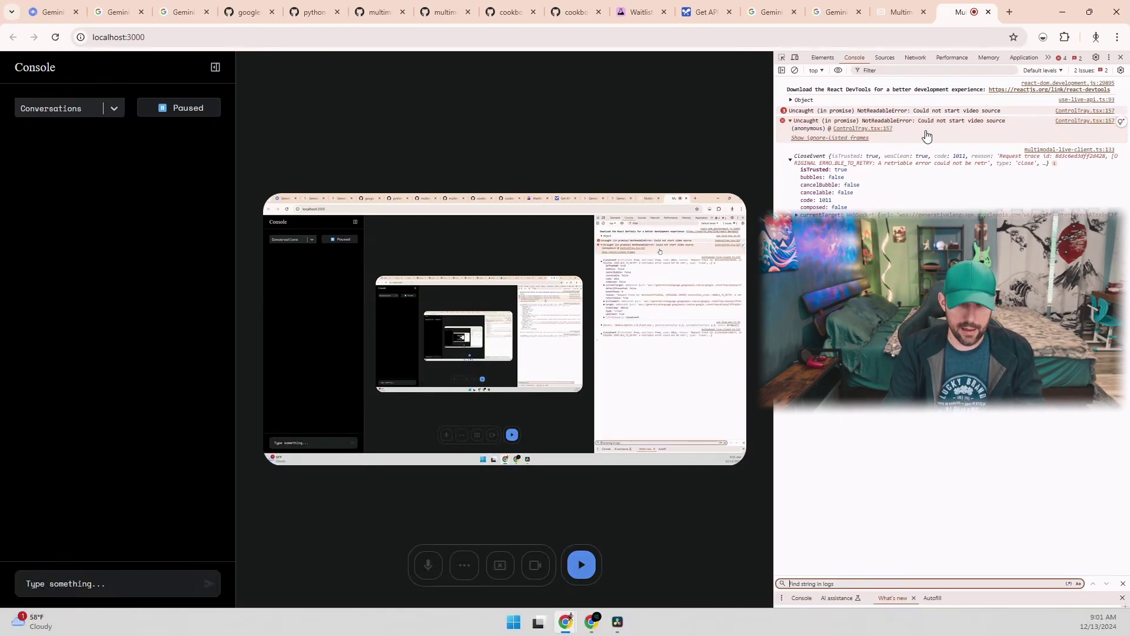
pyautogui.write('127.0.0.1')
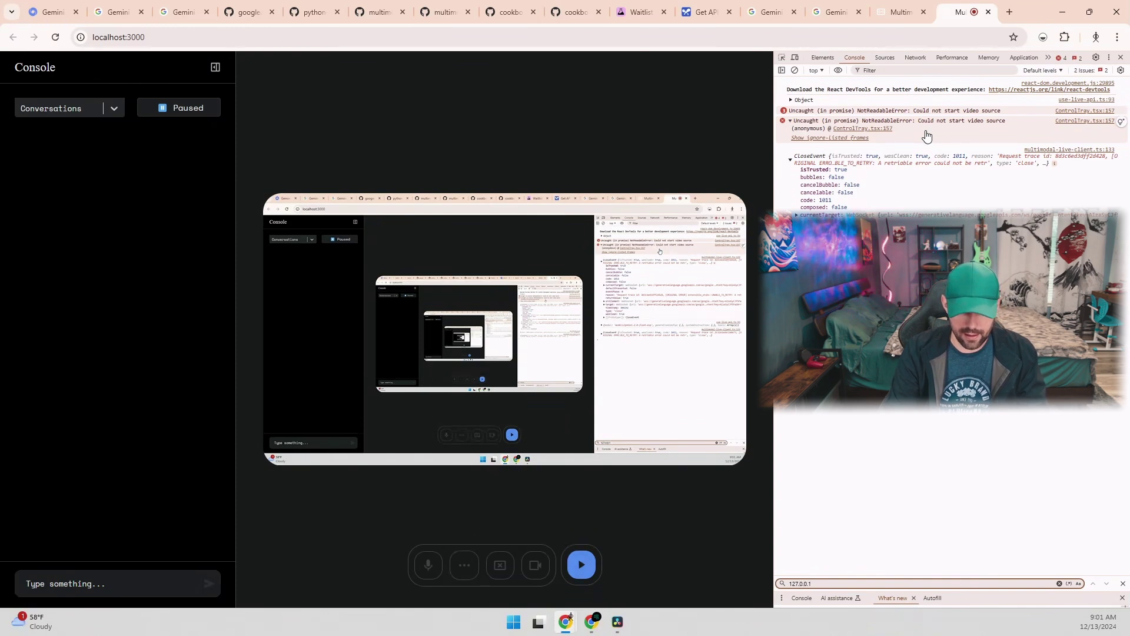
pyautogui.click(438, 86)
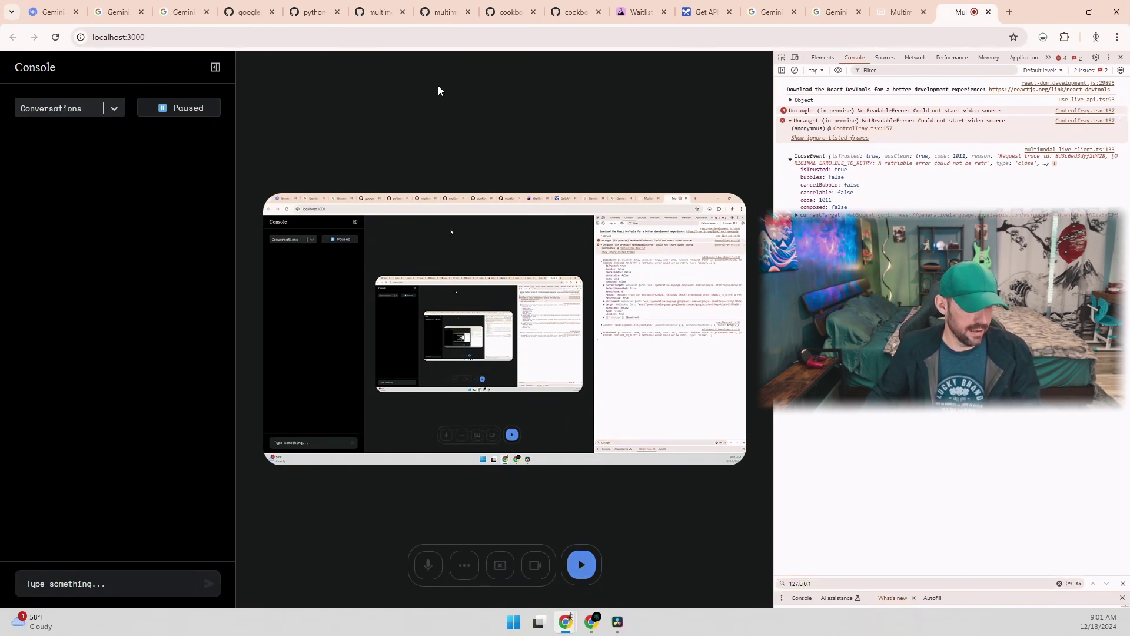
pyautogui.hotkey('ctrl', 'f')
pyautogui.write('127.0.0.1')
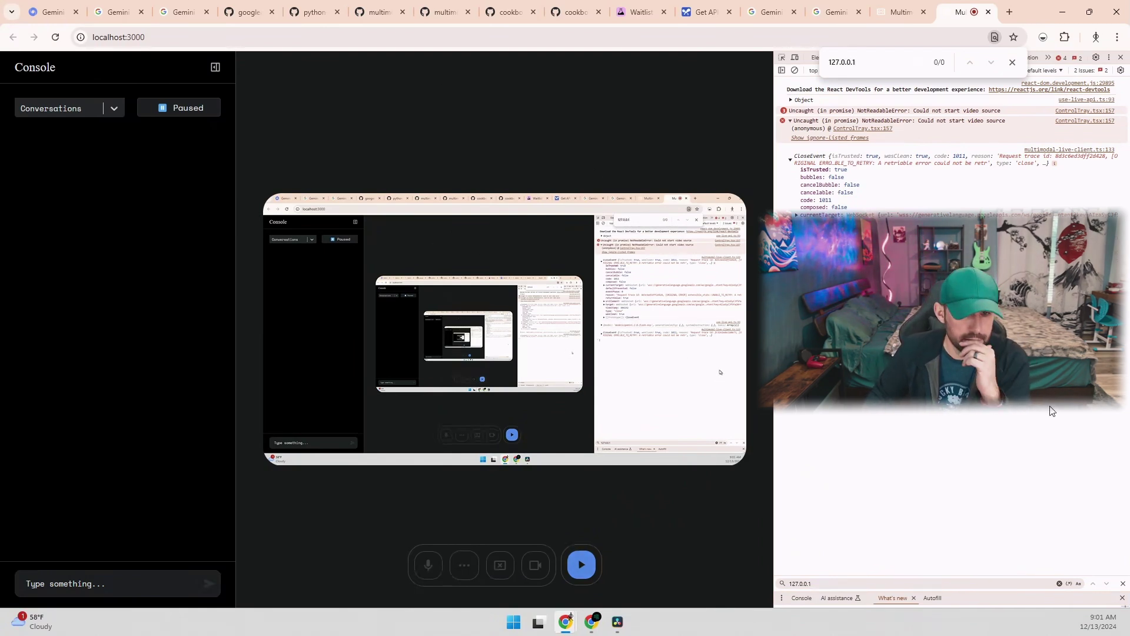
pyautogui.click(1012, 61)
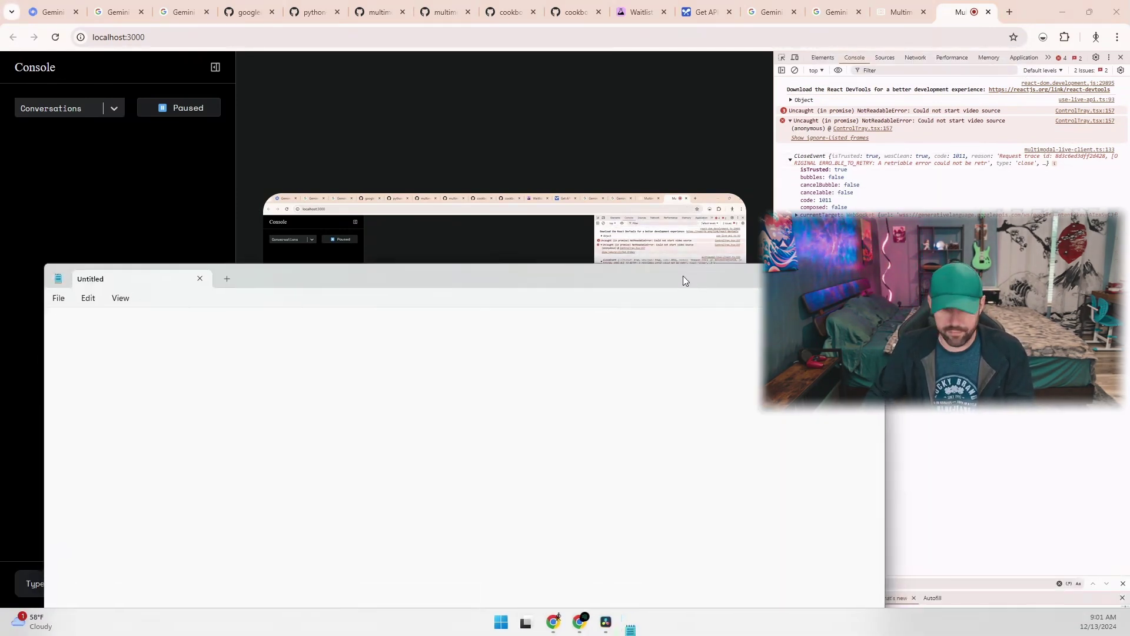
# - Resume the live stream and paste the copied console error log into Notepad
pyautogui.moveTo(683, 276); pyautogui.dragTo(787, 50)
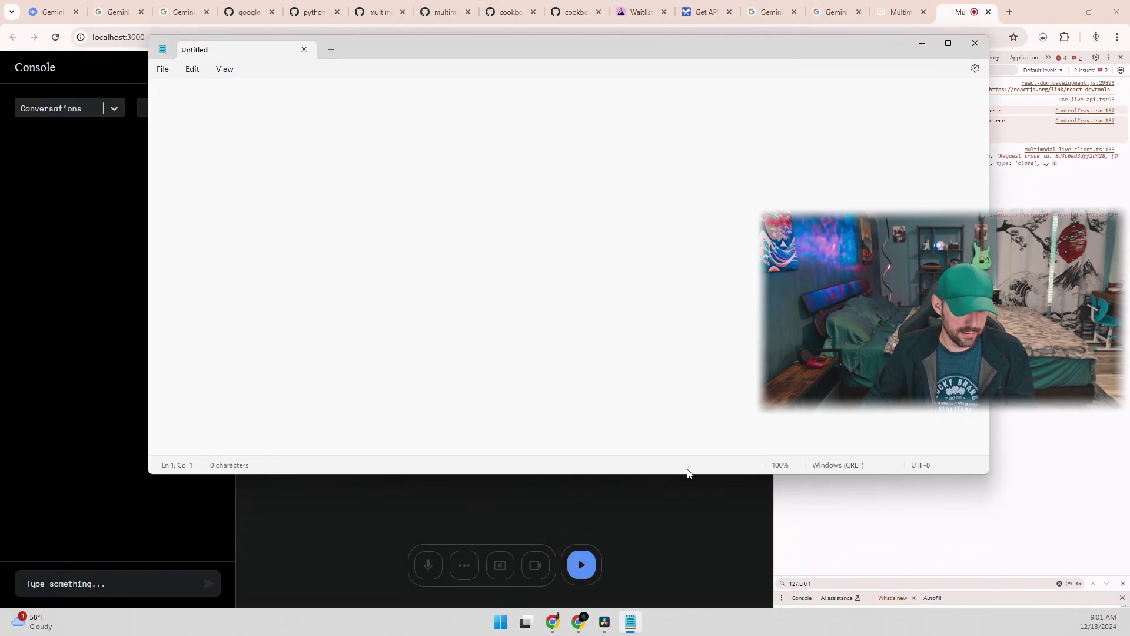
pyautogui.click(574, 563)
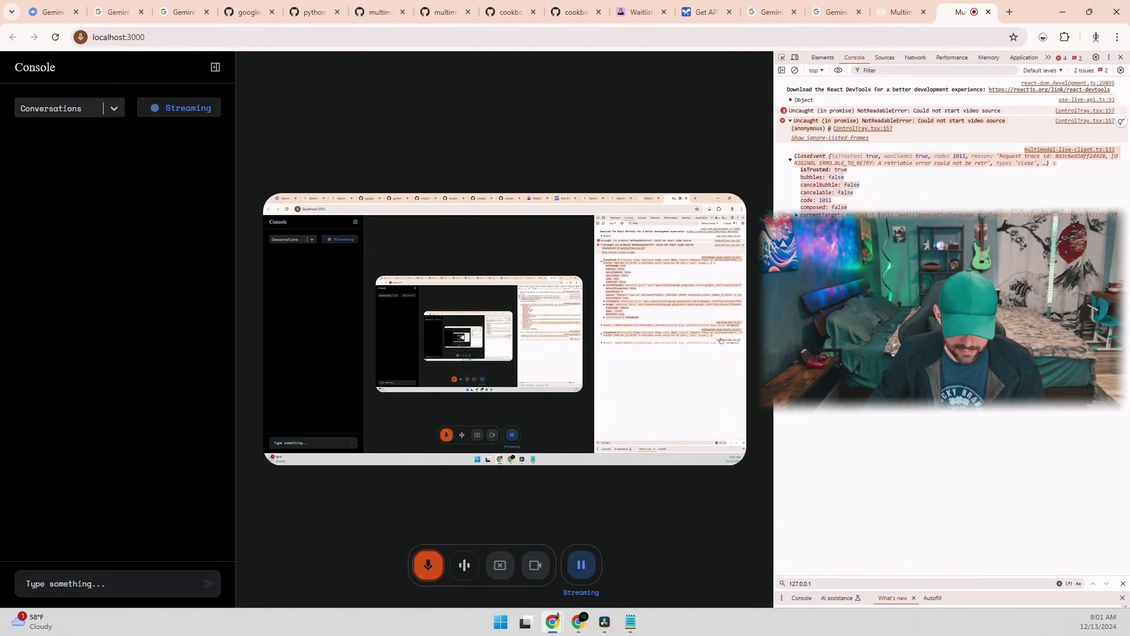
pyautogui.click(630, 621)
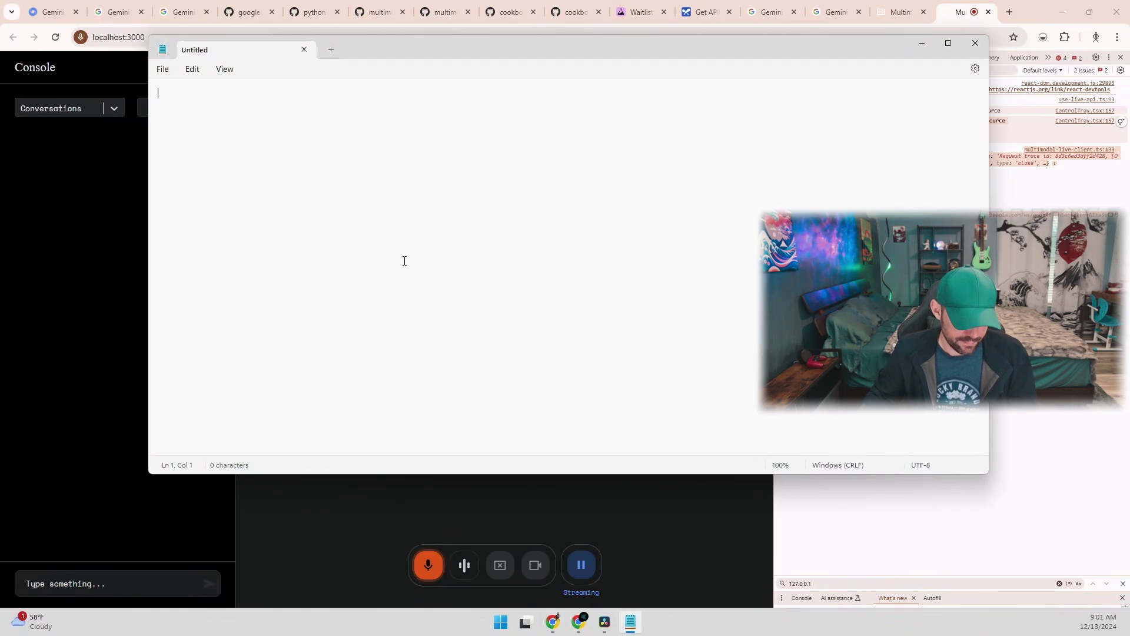
pyautogui.hotkey('ctrl', 'v')
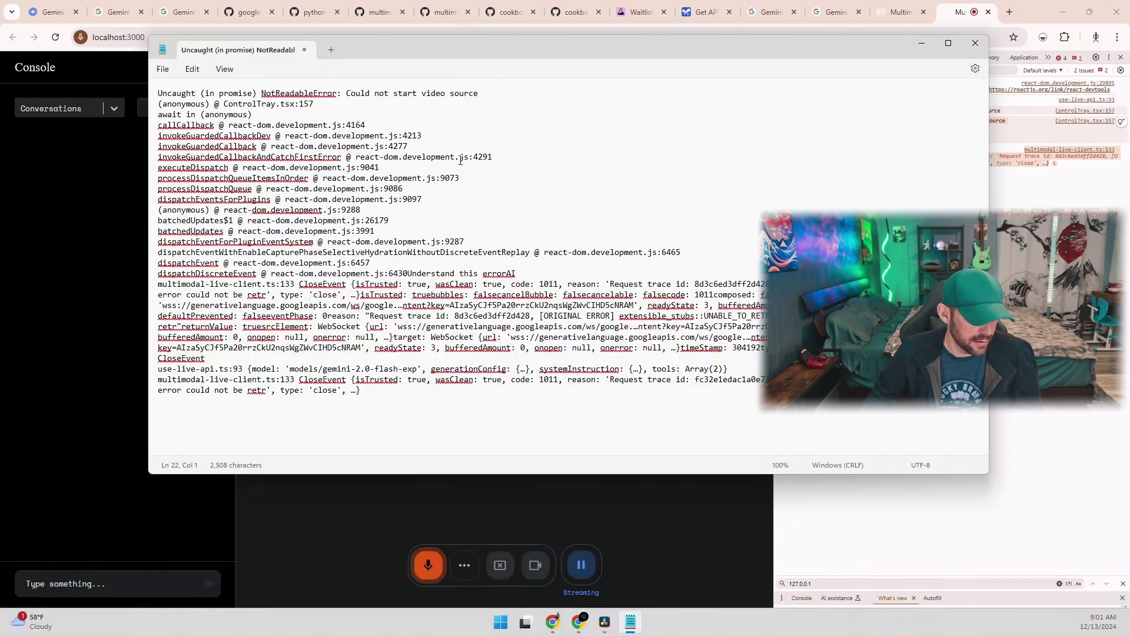
# - Drag the Notepad window holding the 2,508-character log out of the way
pyautogui.click(535, 175)
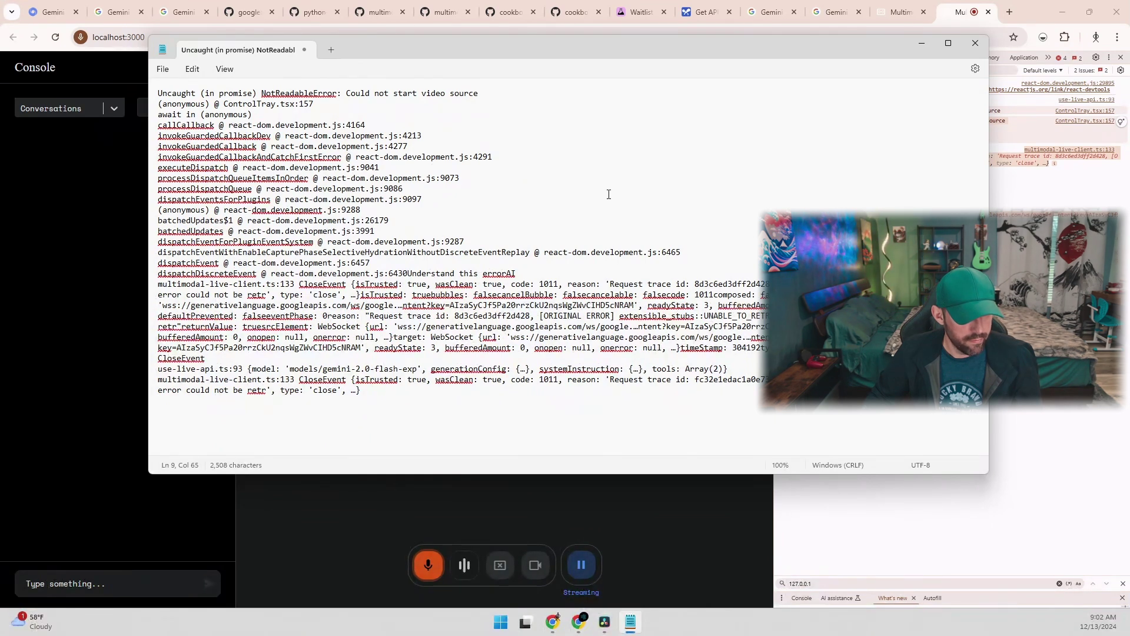
pyautogui.moveTo(949, 49)
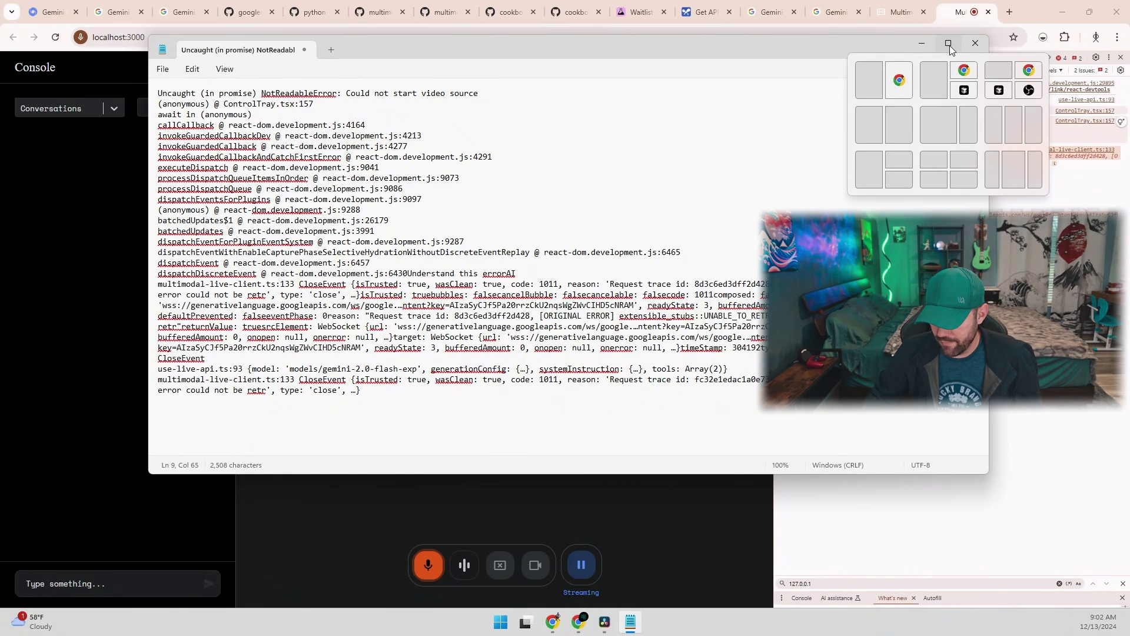
pyautogui.moveTo(780, 48); pyautogui.dragTo(936, 131)
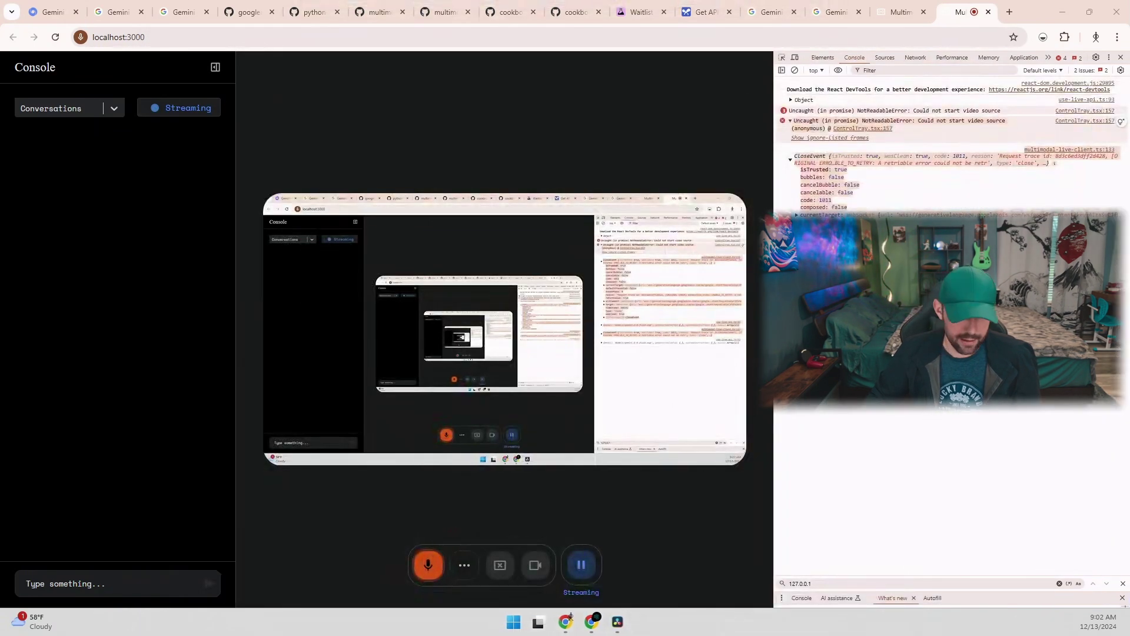
# - Stop the current share and restart sharing with the entire Screen 2
pyautogui.click(500, 565)
pyautogui.click(500, 565)
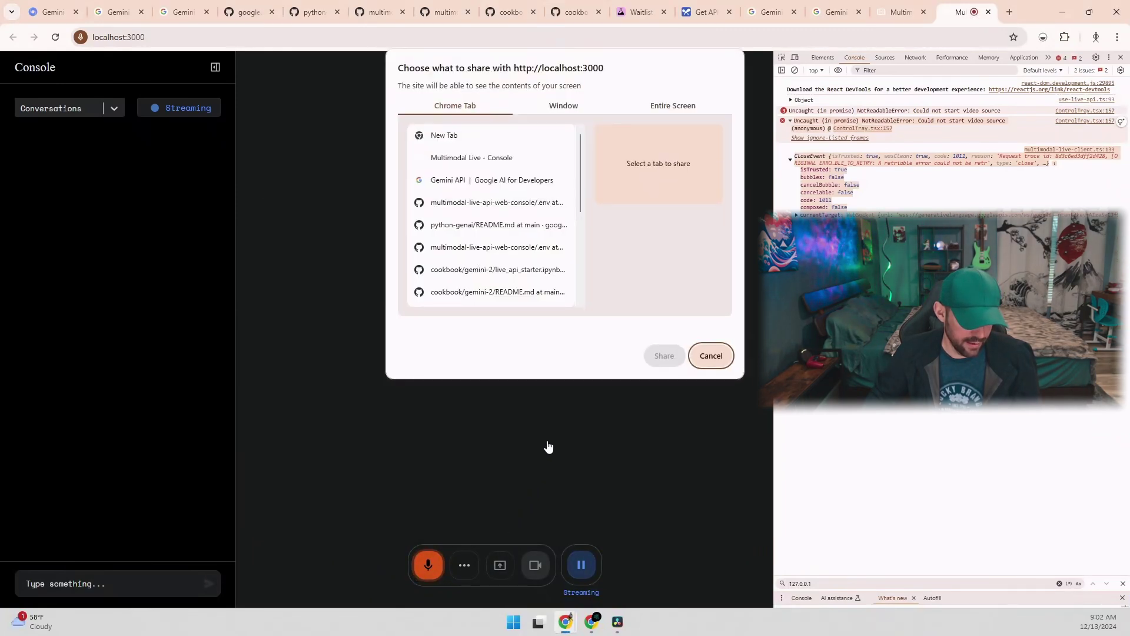
pyautogui.click(673, 106)
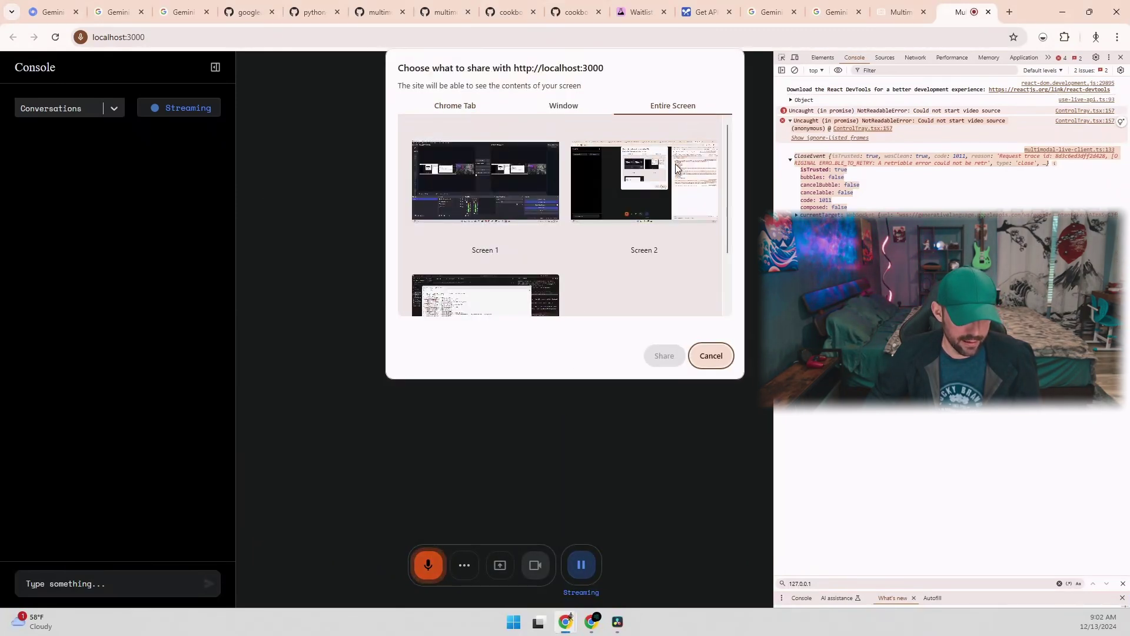
pyautogui.click(663, 182)
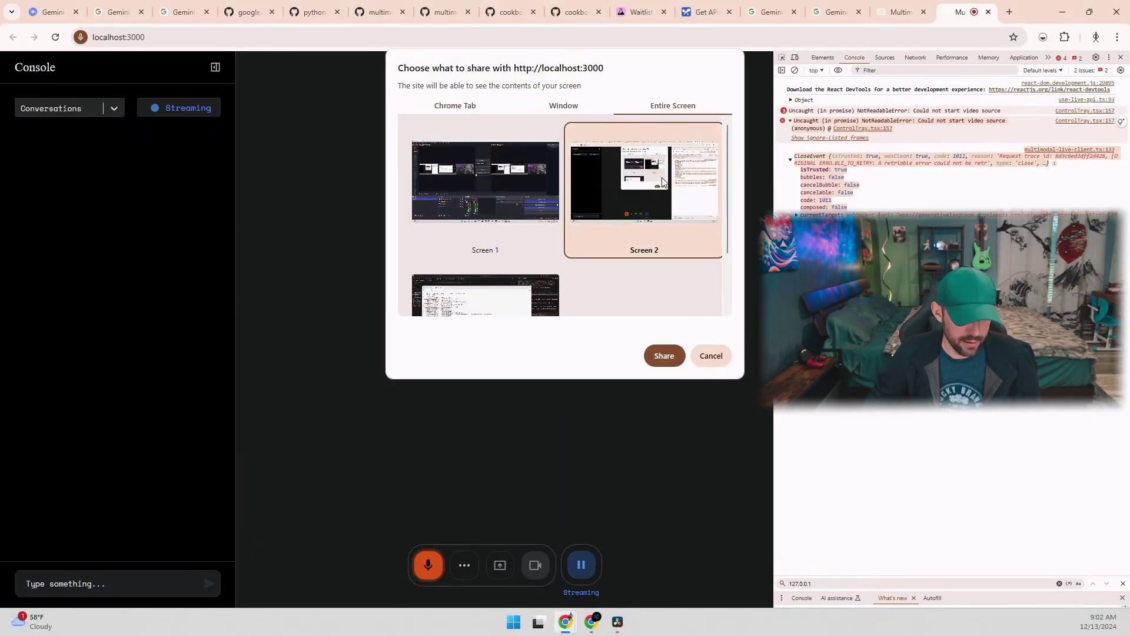
pyautogui.click(668, 364)
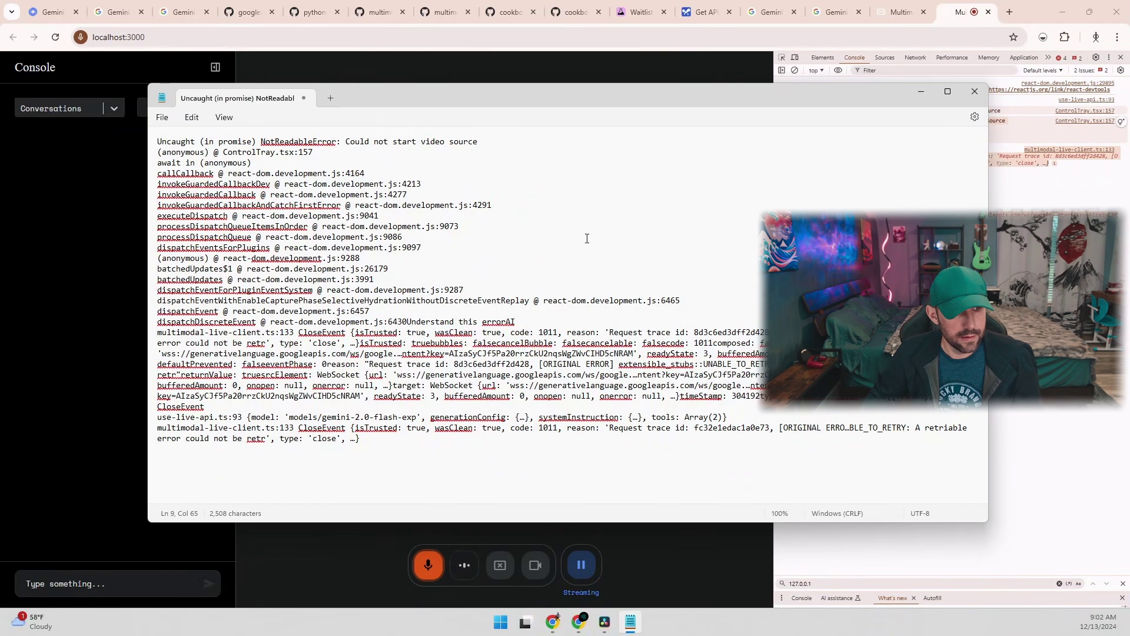
# - Select the whole pasted error log in Notepad, from its first line to the end
pyautogui.moveTo(338, 164); pyautogui.dragTo(165, 141)
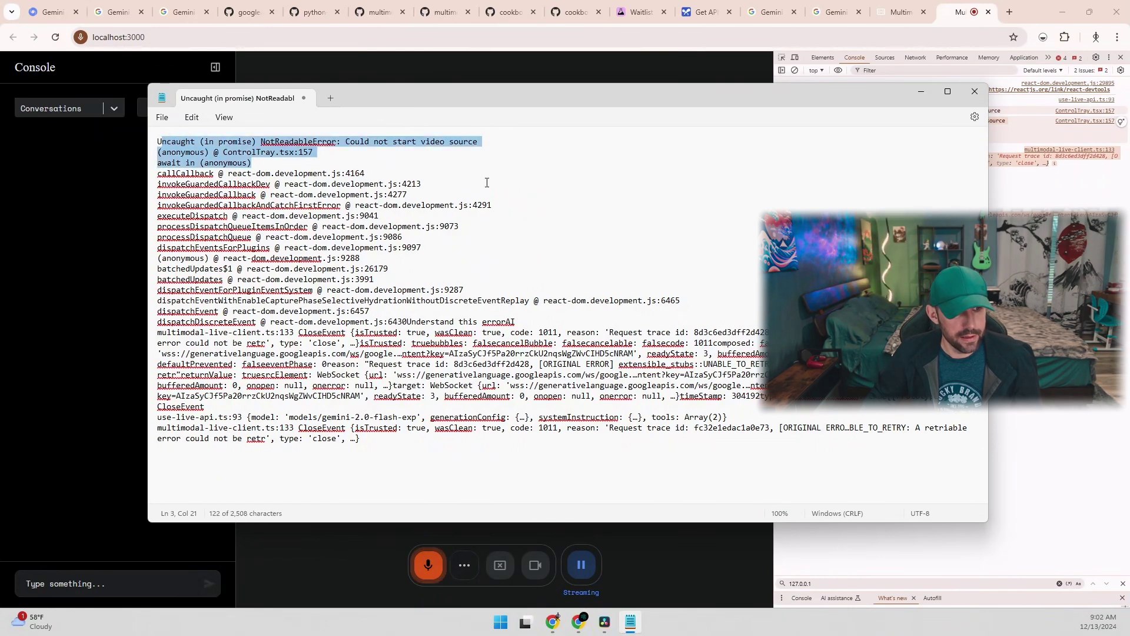
pyautogui.moveTo(254, 164); pyautogui.dragTo(118, 128)
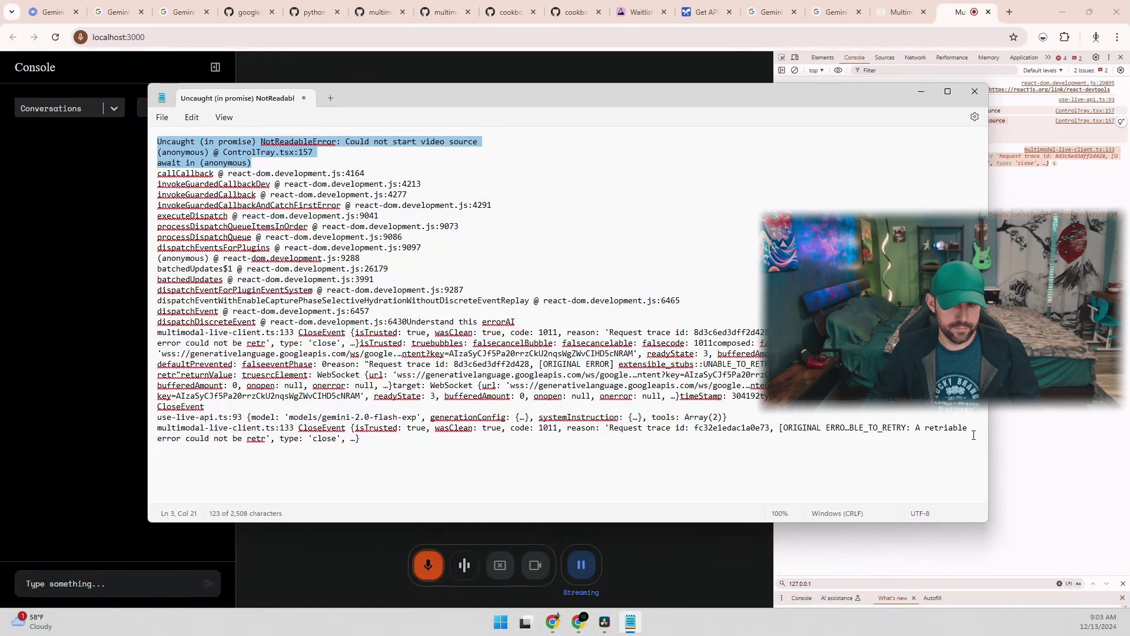
pyautogui.moveTo(359, 438); pyautogui.dragTo(98, 129)
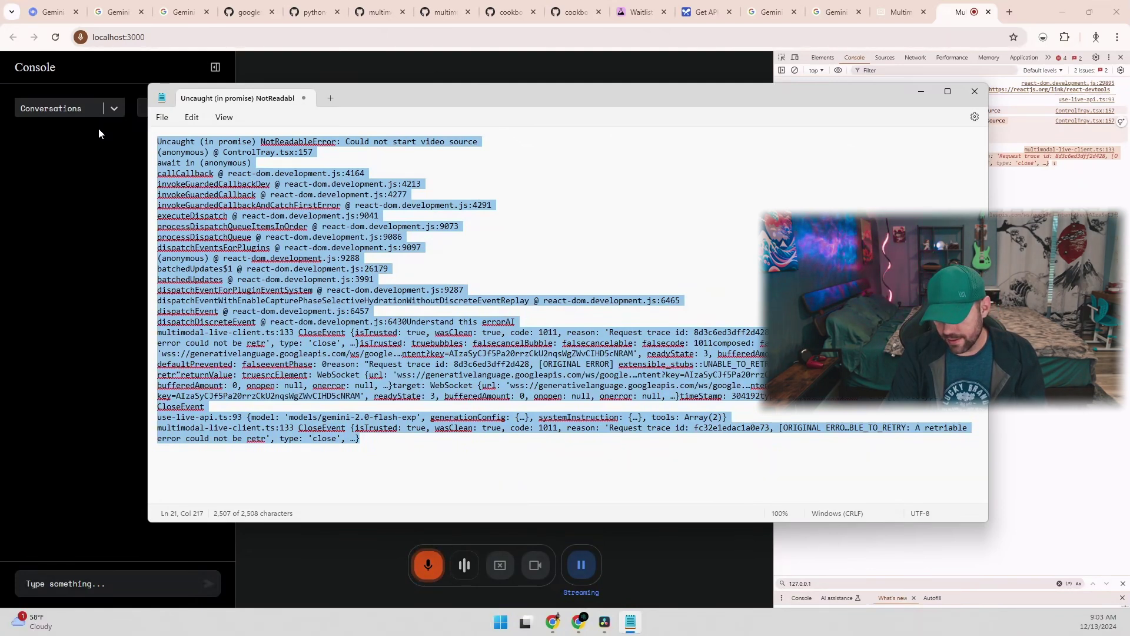
# - Type 'google gemini flash' and correct 'gemini' to 'Gemini' using the spelling suggestion
pyautogui.write('goo')
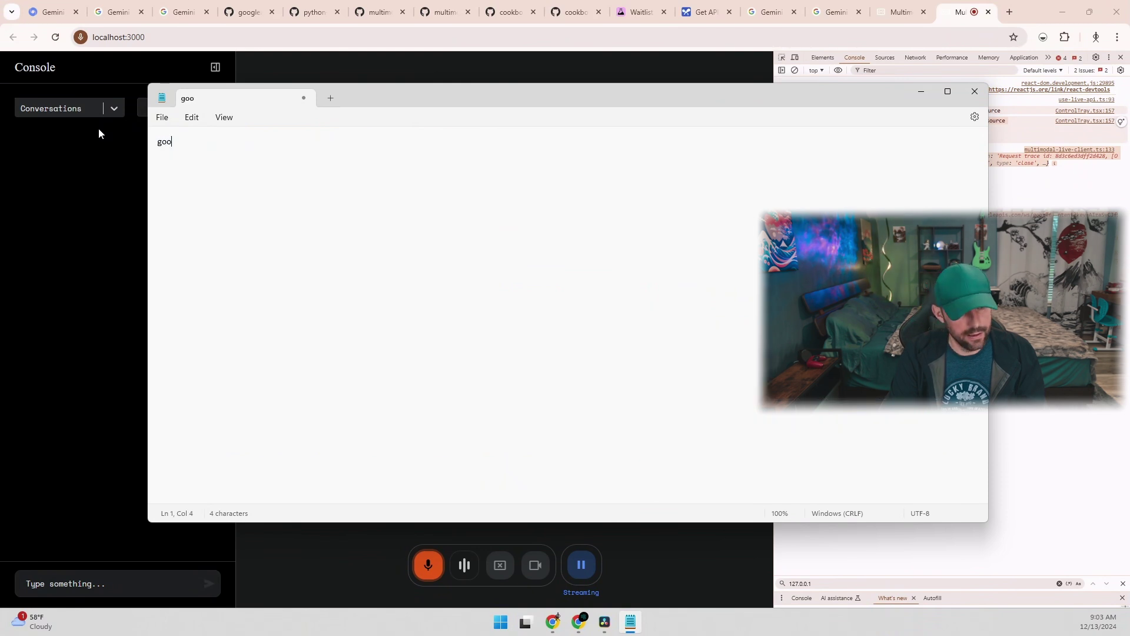
pyautogui.write('gle gemini flash')
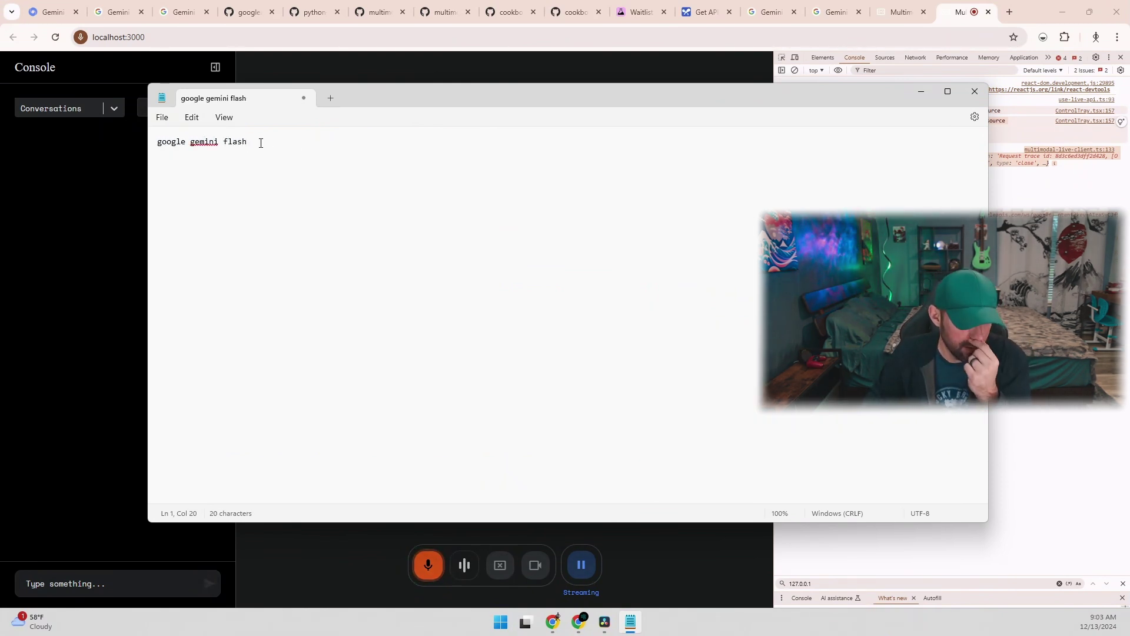
pyautogui.rightClick(215, 143)
pyautogui.moveTo(257, 155)
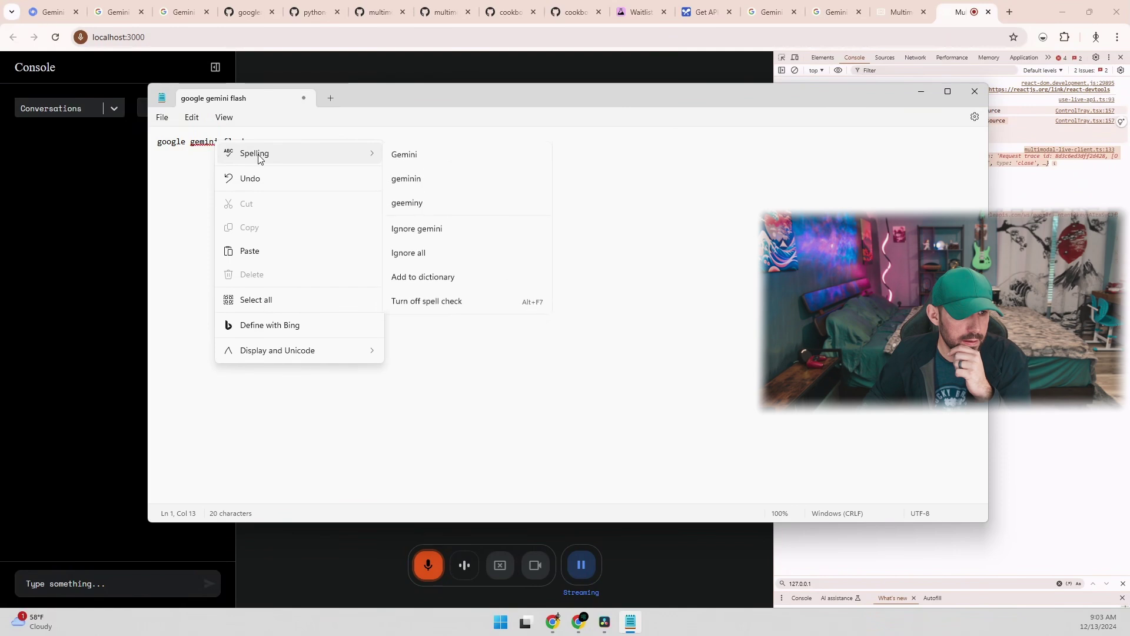
pyautogui.click(416, 164)
# - Select the note's text, then deselect it, leaving the caret on line 2
pyautogui.click(646, 196)
pyautogui.hotkey('ctrl', 'a')
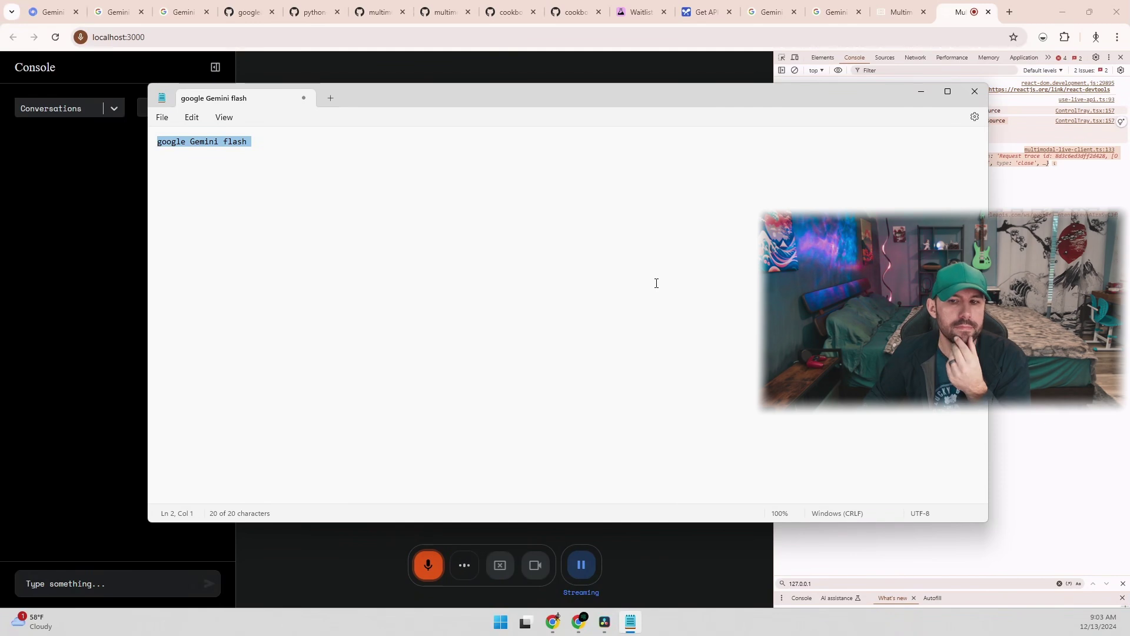
pyautogui.click(252, 155)
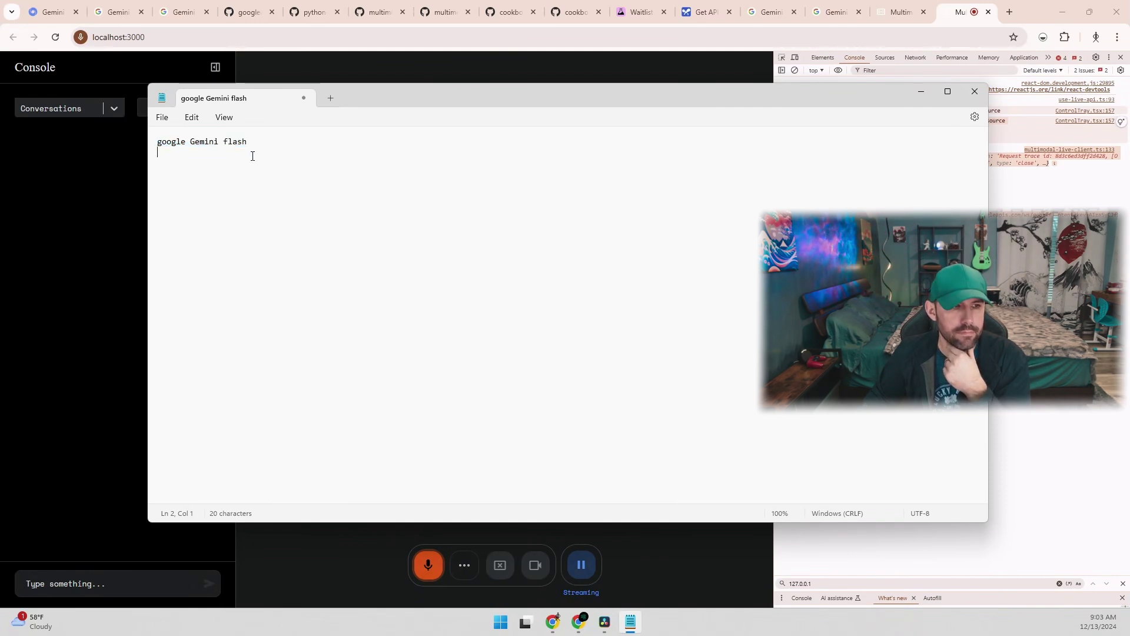
pyautogui.moveTo(255, 143); pyautogui.dragTo(149, 146)
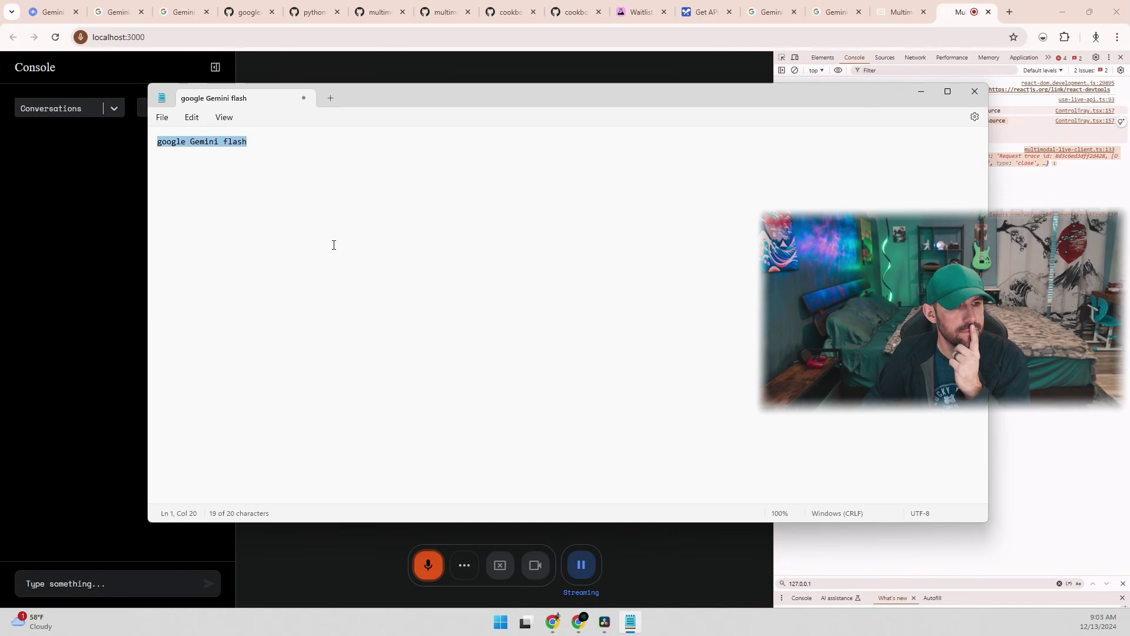
pyautogui.click(334, 245)
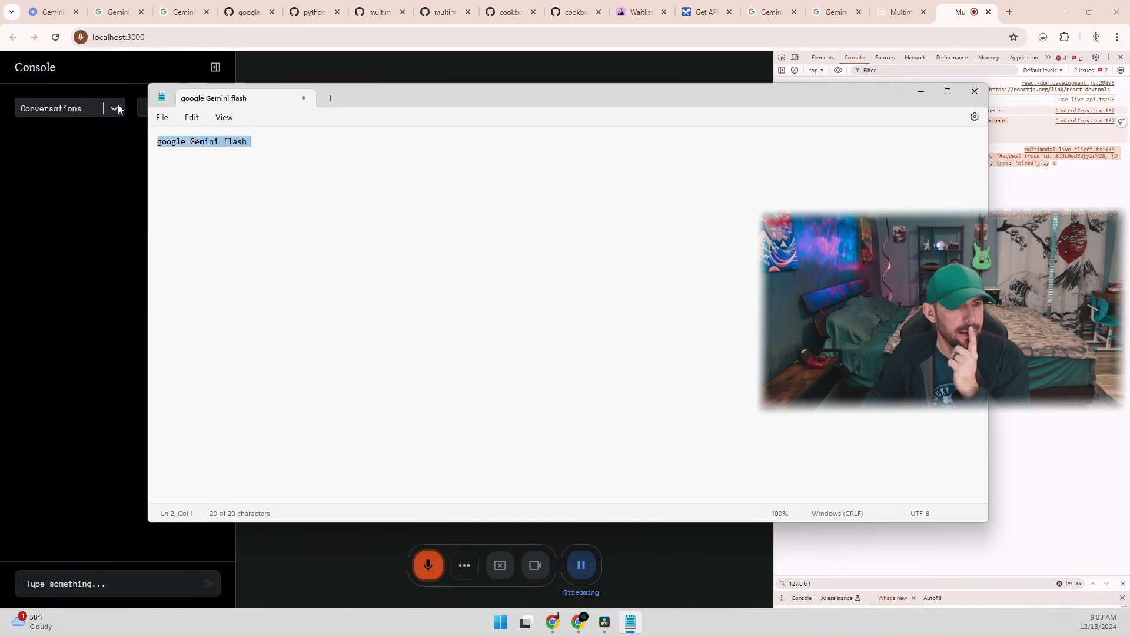
# - Zoom Notepad's text in four steps from 110% to 140%, then select the 'google Gemini flash' line
pyautogui.click(223, 120)
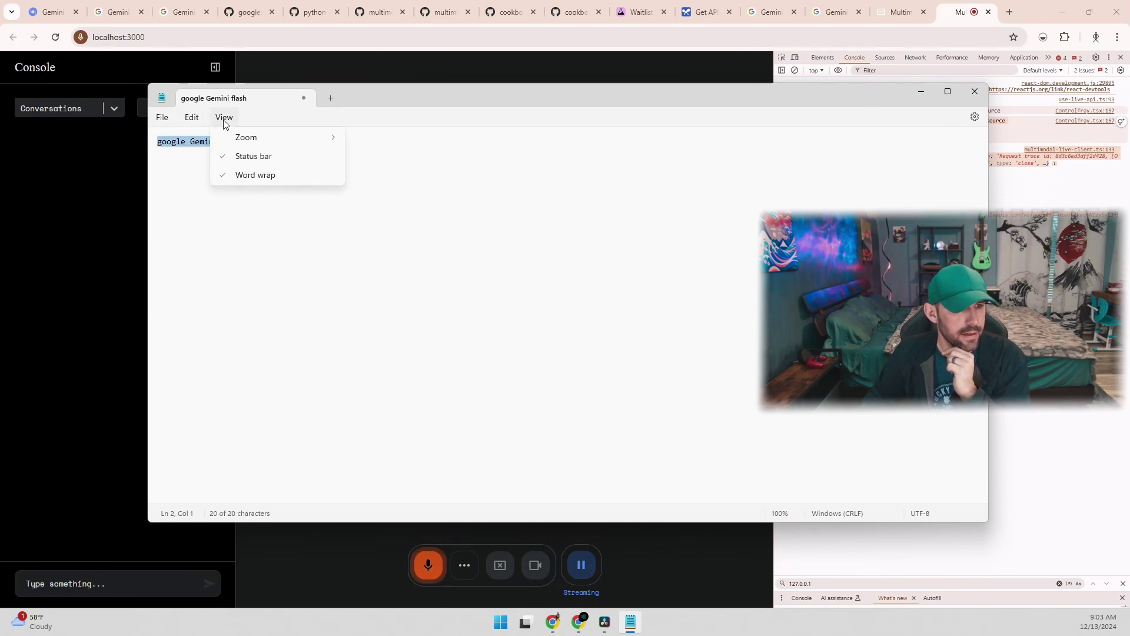
pyautogui.click(225, 120)
pyautogui.click(224, 120)
pyautogui.moveTo(260, 139)
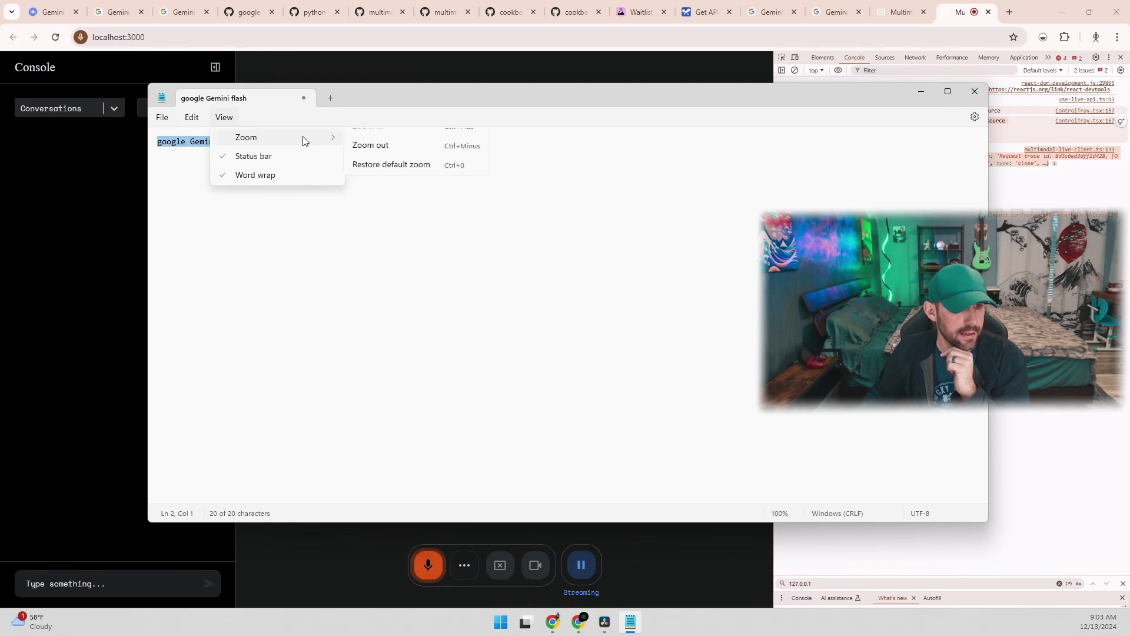
pyautogui.click(399, 141)
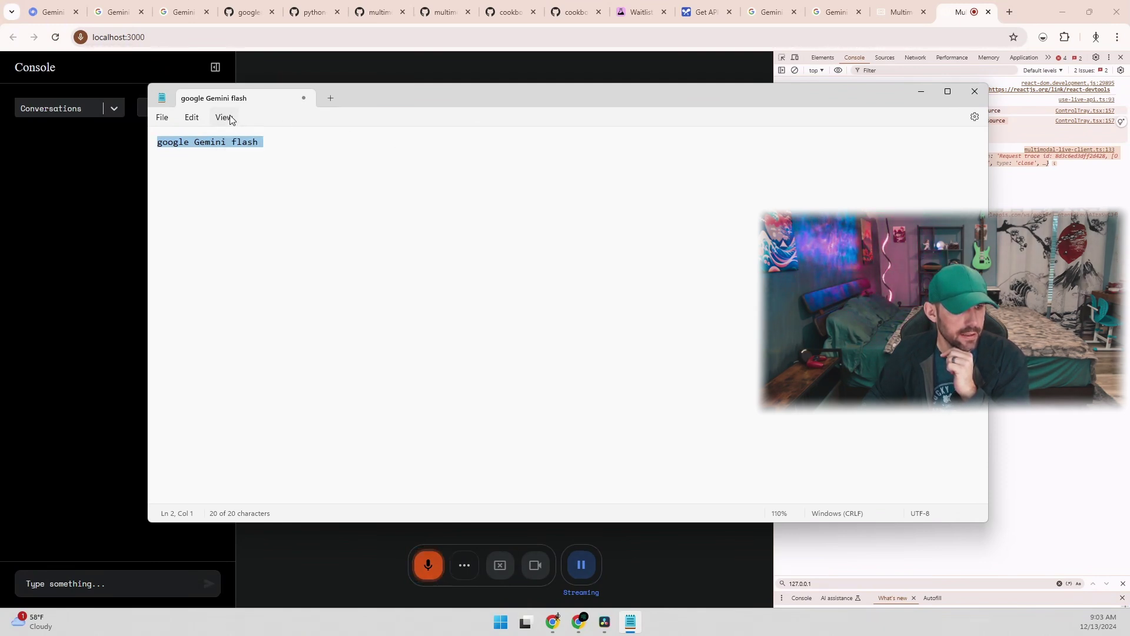
pyautogui.click(224, 117)
pyautogui.moveTo(277, 139)
pyautogui.click(357, 144)
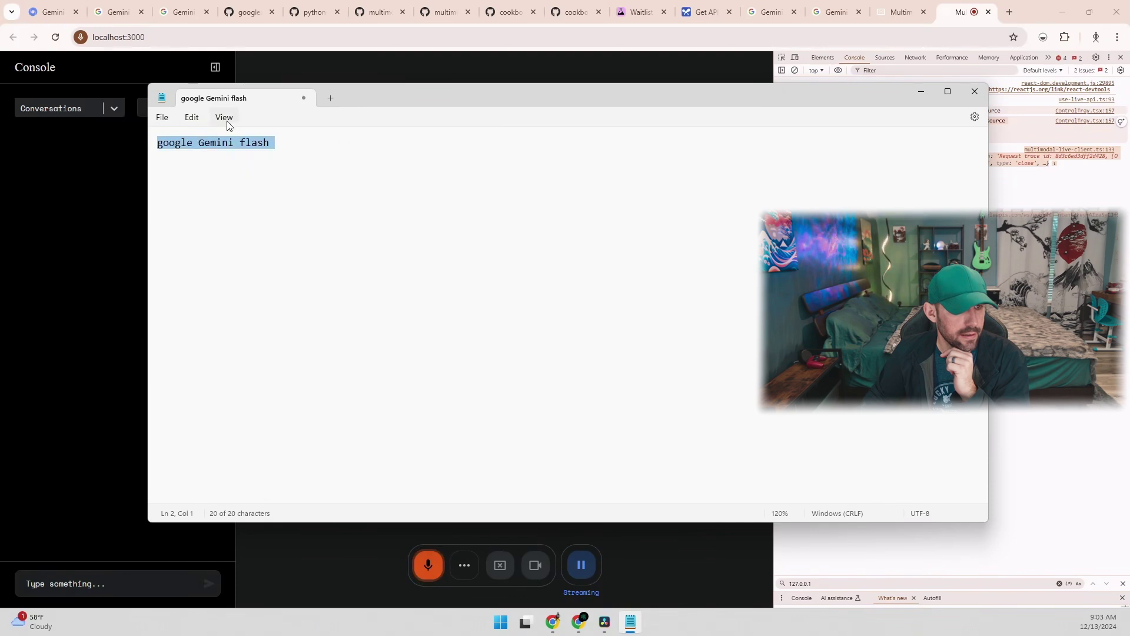
pyautogui.click(224, 118)
pyautogui.click(369, 147)
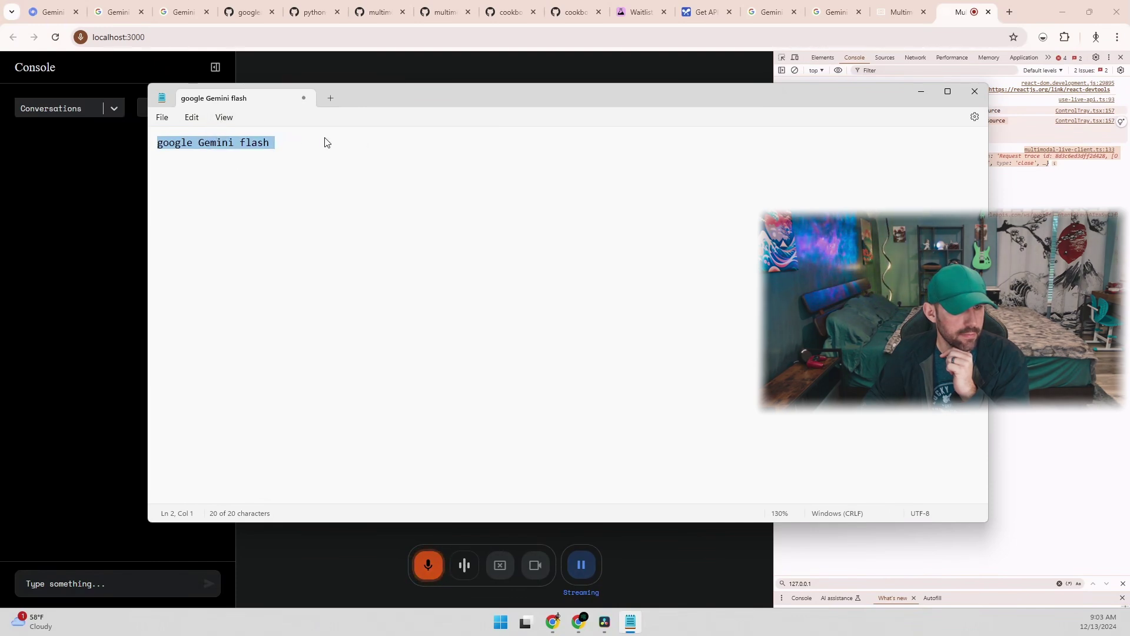
pyautogui.click(224, 117)
pyautogui.click(379, 143)
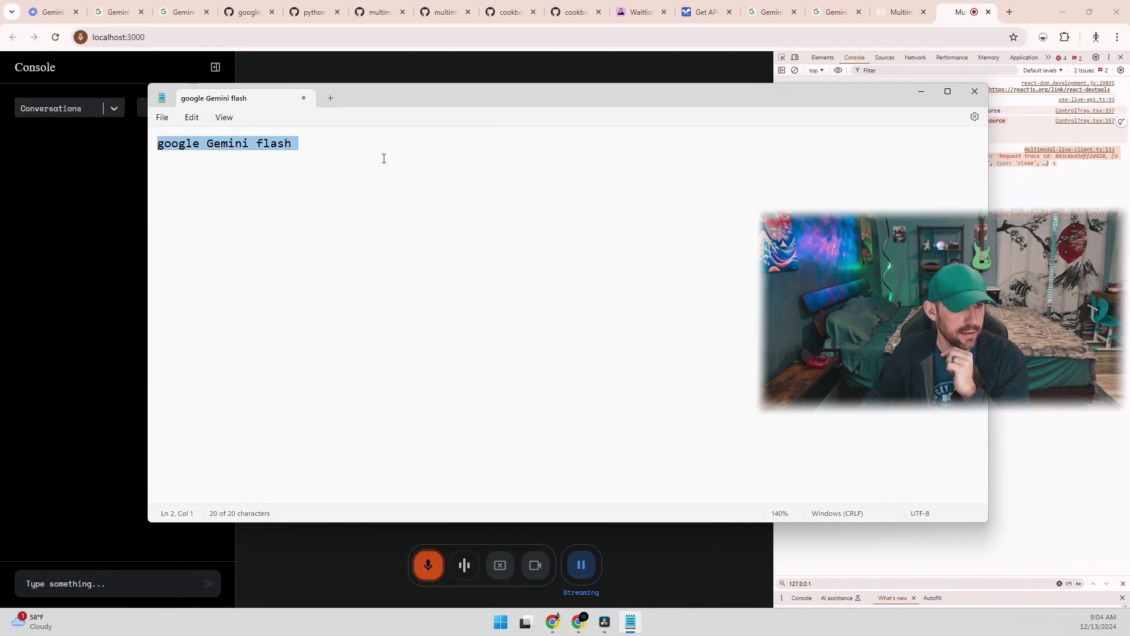
pyautogui.moveTo(365, 147); pyautogui.dragTo(147, 143)
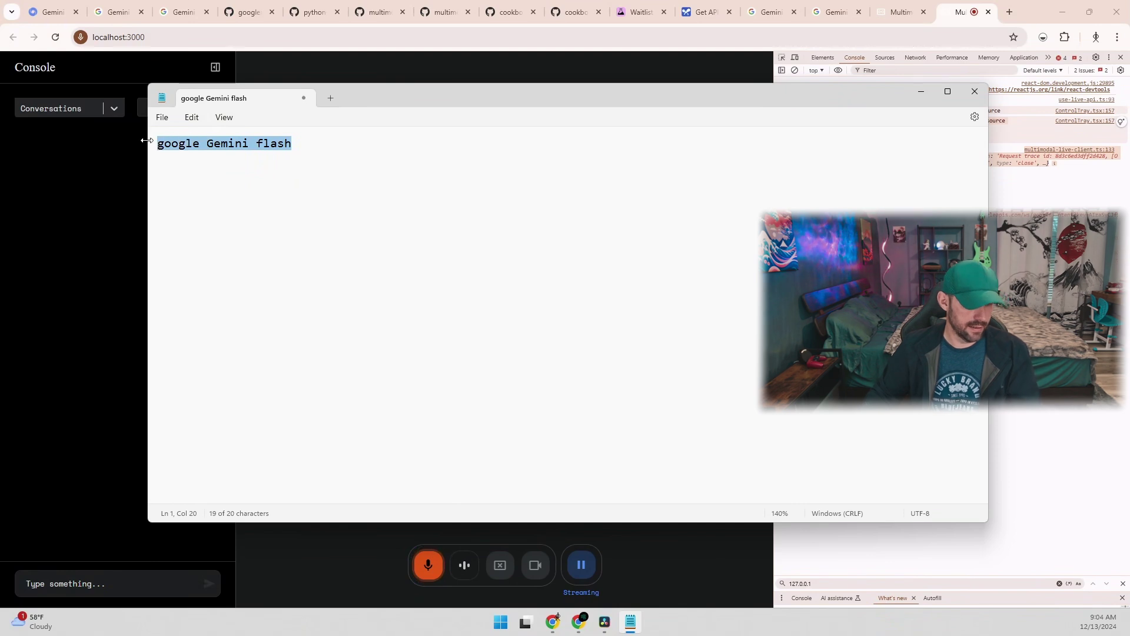
# - Type 'Claude is smarter than Gemini', start a new line, and select the sentence
pyautogui.write('Claude is smart')
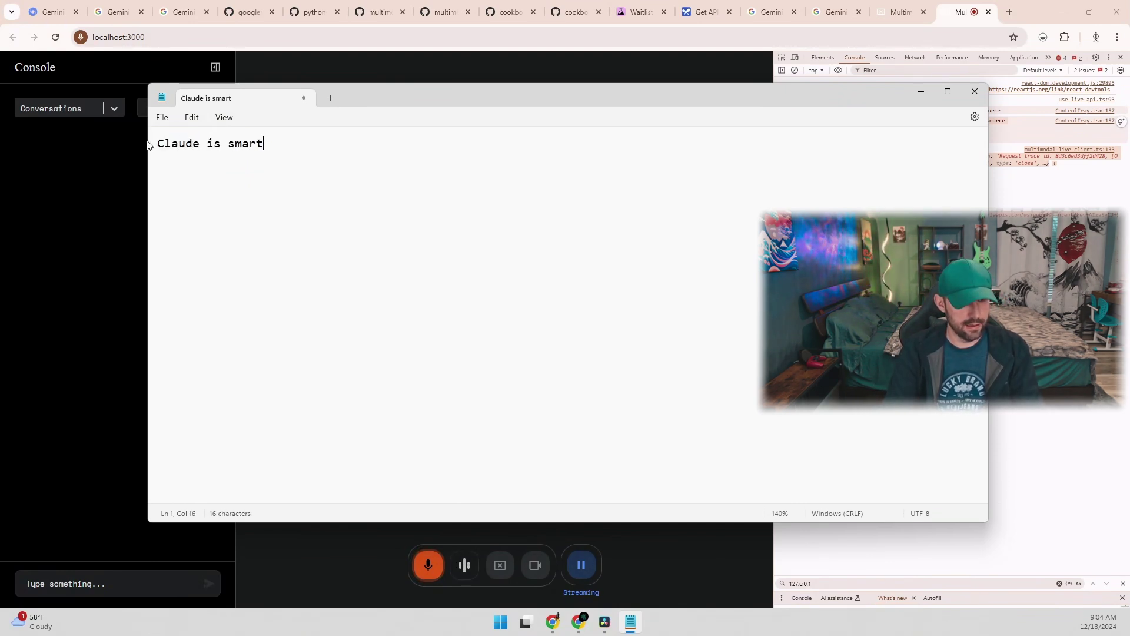
pyautogui.write('er than Gemini')
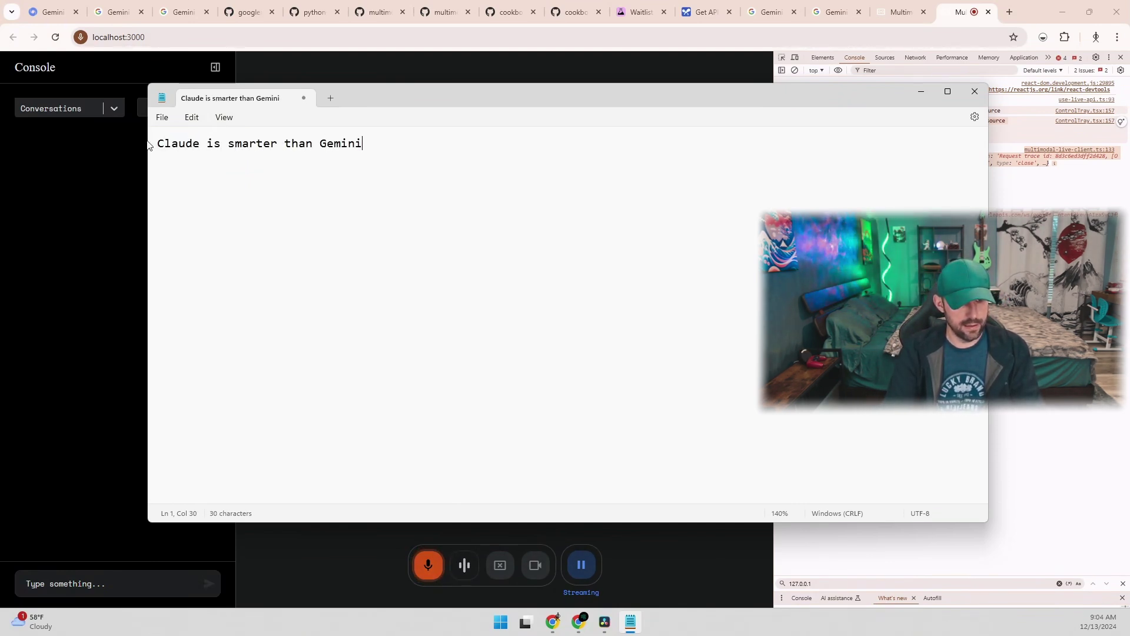
pyautogui.press('Return')
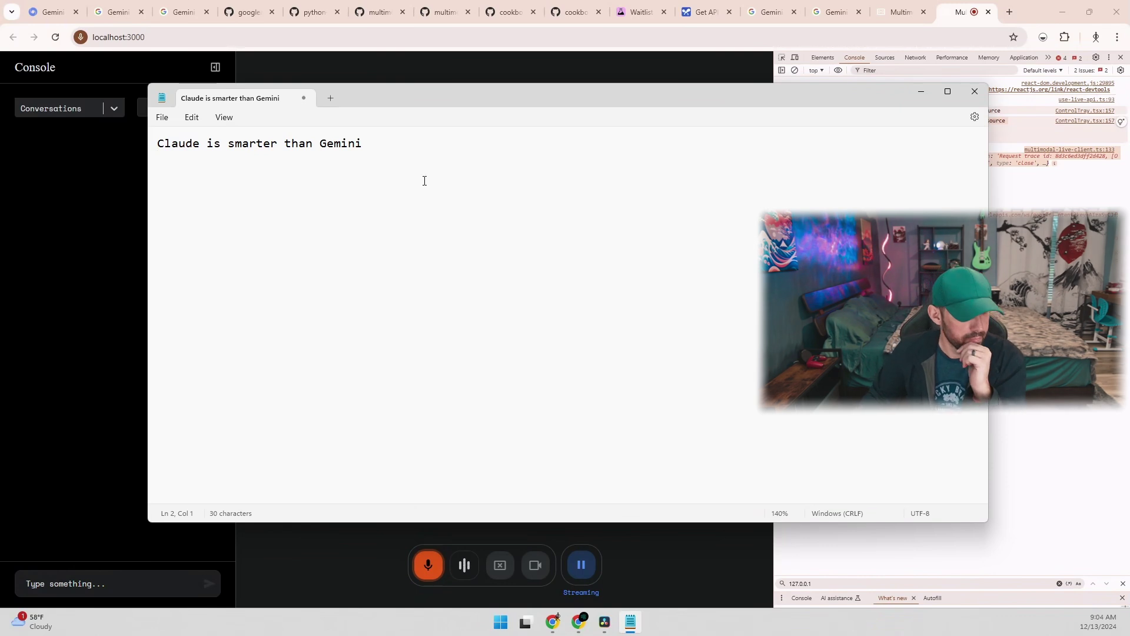
pyautogui.tripleClick(411, 144)
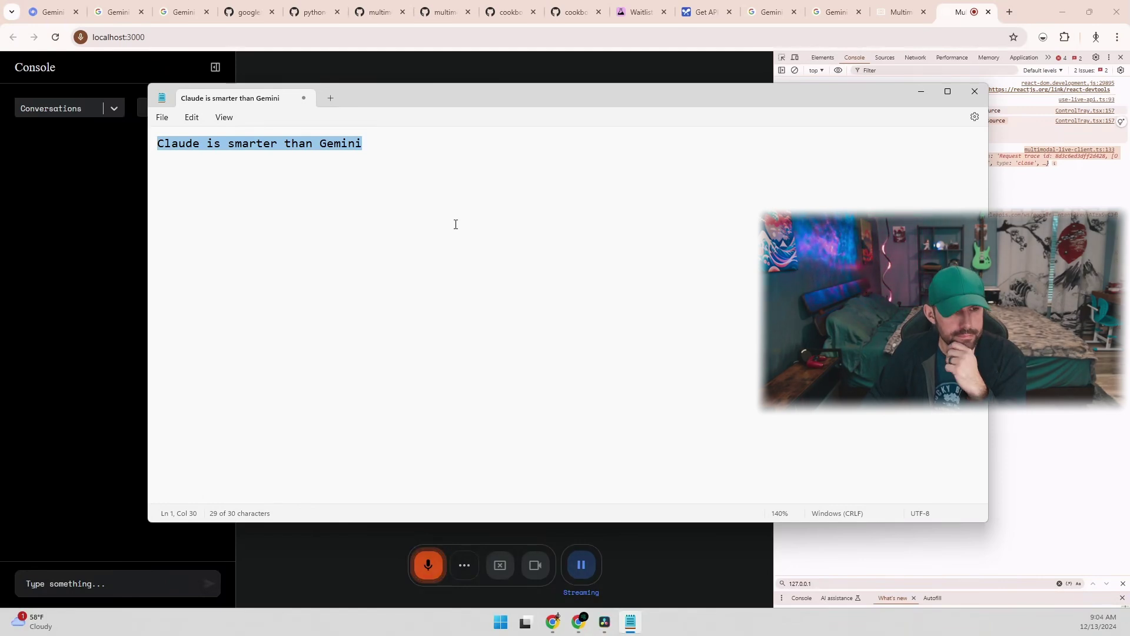
# - Zoom Notepad's text in to 150% and select the Claude sentence
pyautogui.click(455, 224)
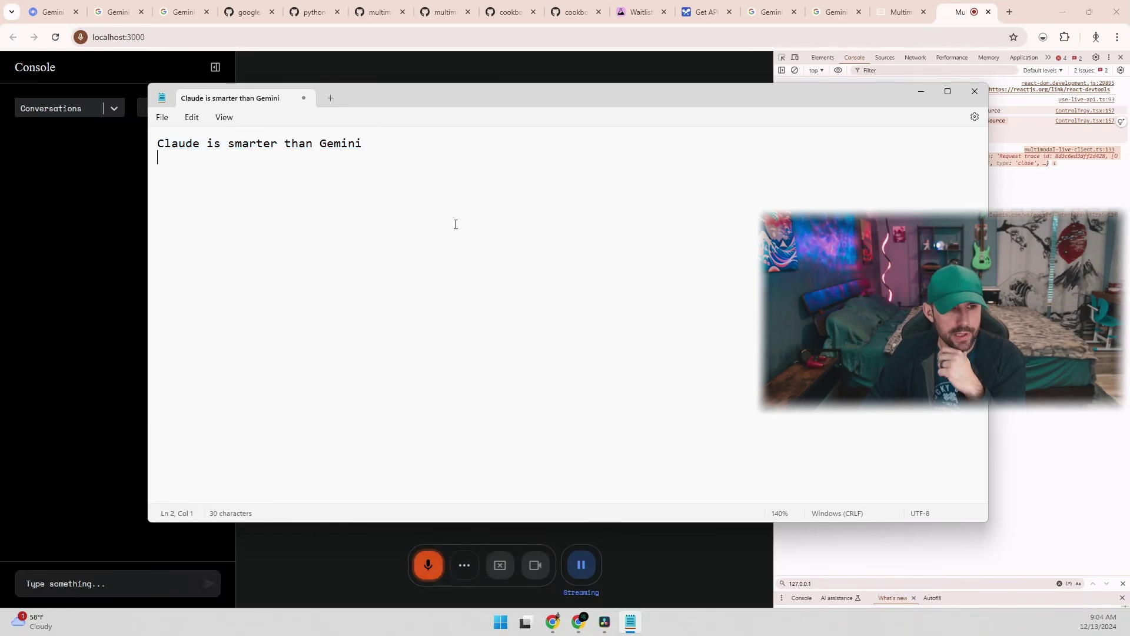
pyautogui.click(224, 120)
pyautogui.moveTo(272, 140)
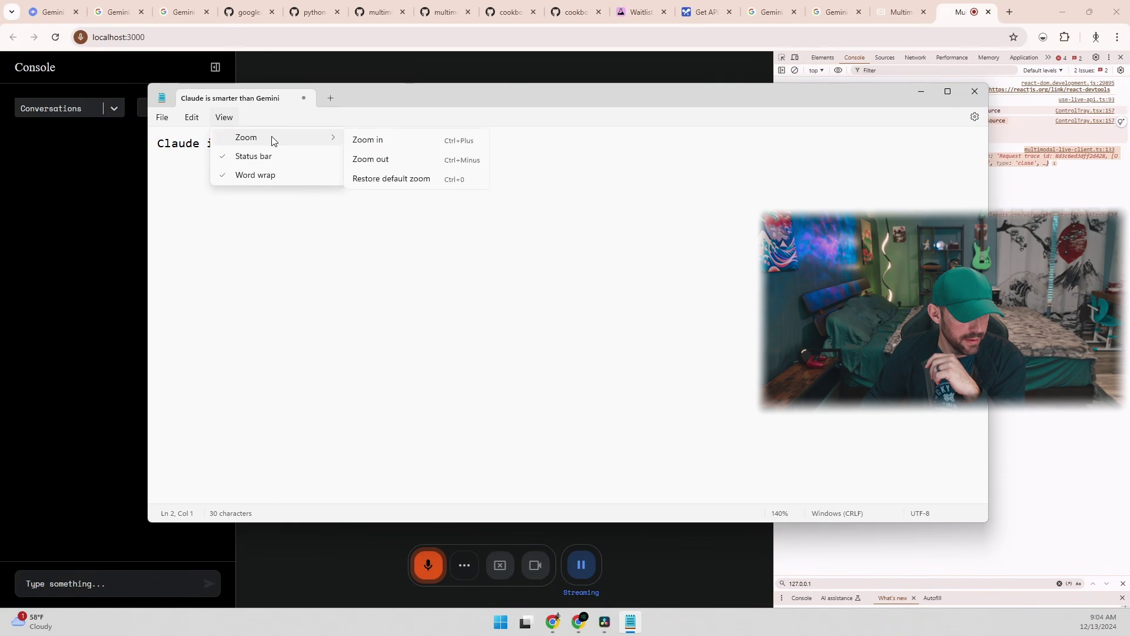
pyautogui.click(391, 141)
pyautogui.click(226, 119)
pyautogui.click(404, 156)
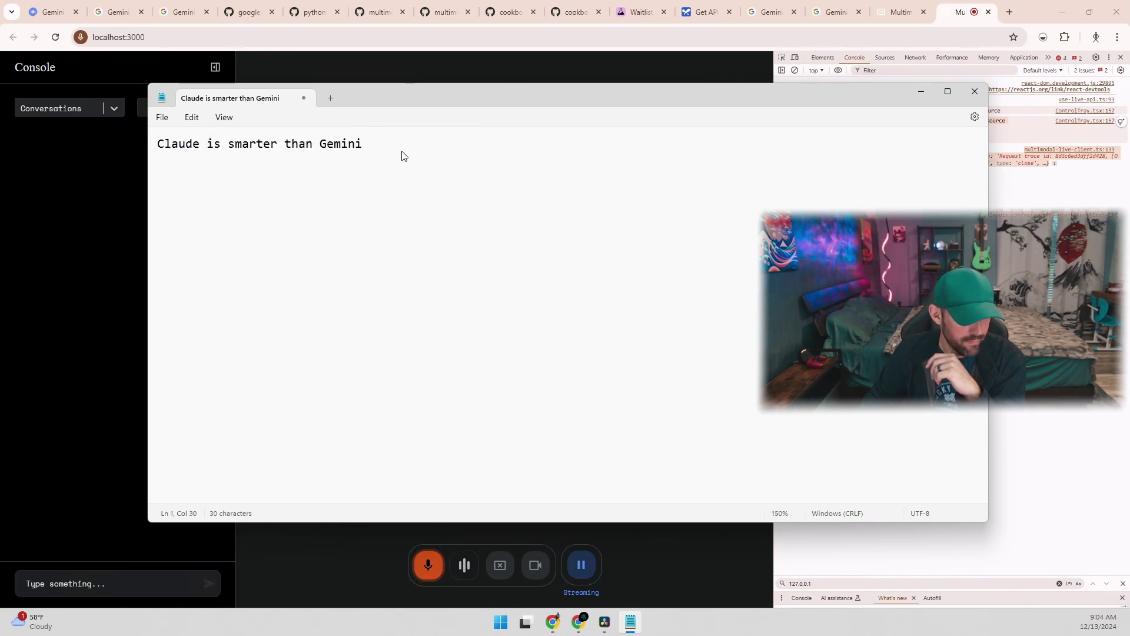
pyautogui.moveTo(380, 141); pyautogui.dragTo(207, 126)
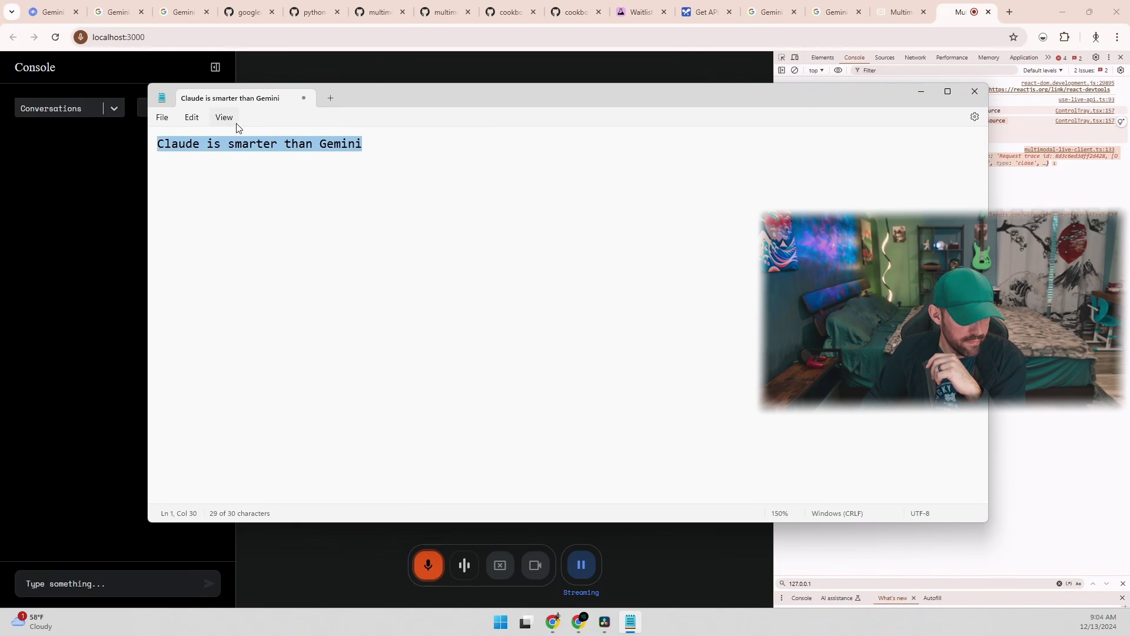
# - Zoom the text back out through 140% to 130%, then reselect the whole sentence
pyautogui.click(234, 120)
pyautogui.moveTo(267, 141)
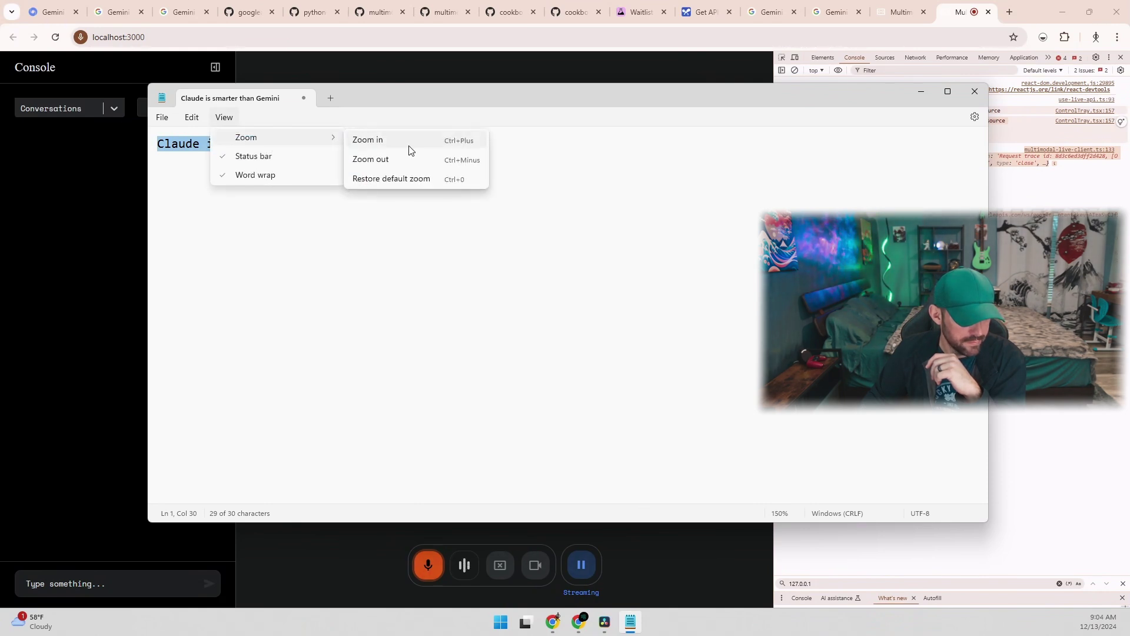
pyautogui.click(410, 162)
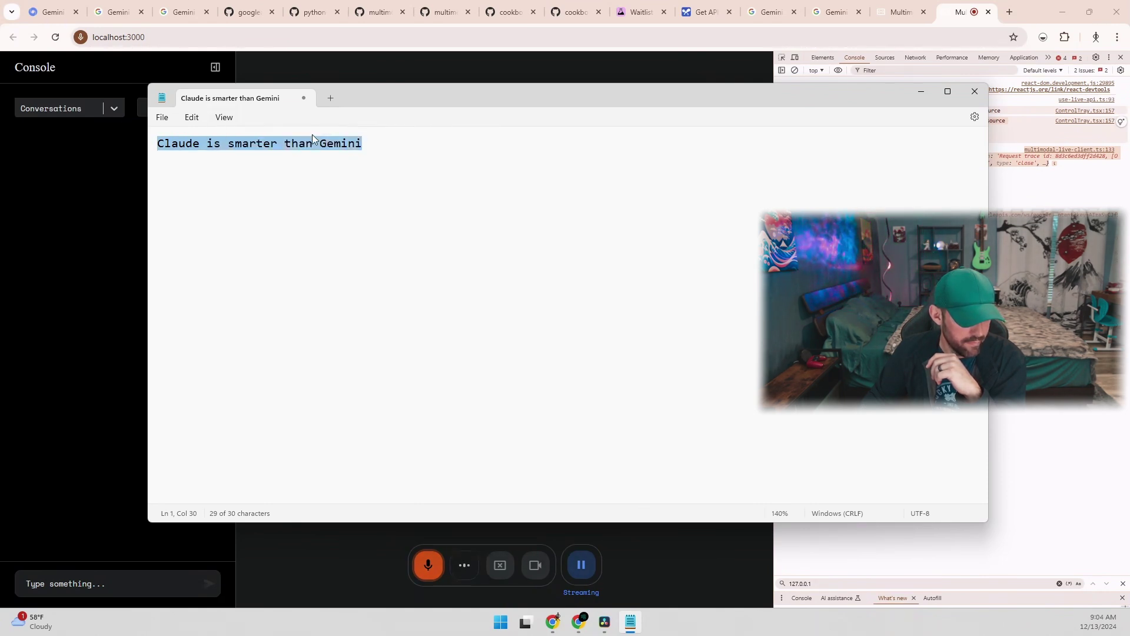
pyautogui.click(224, 117)
pyautogui.moveTo(255, 139)
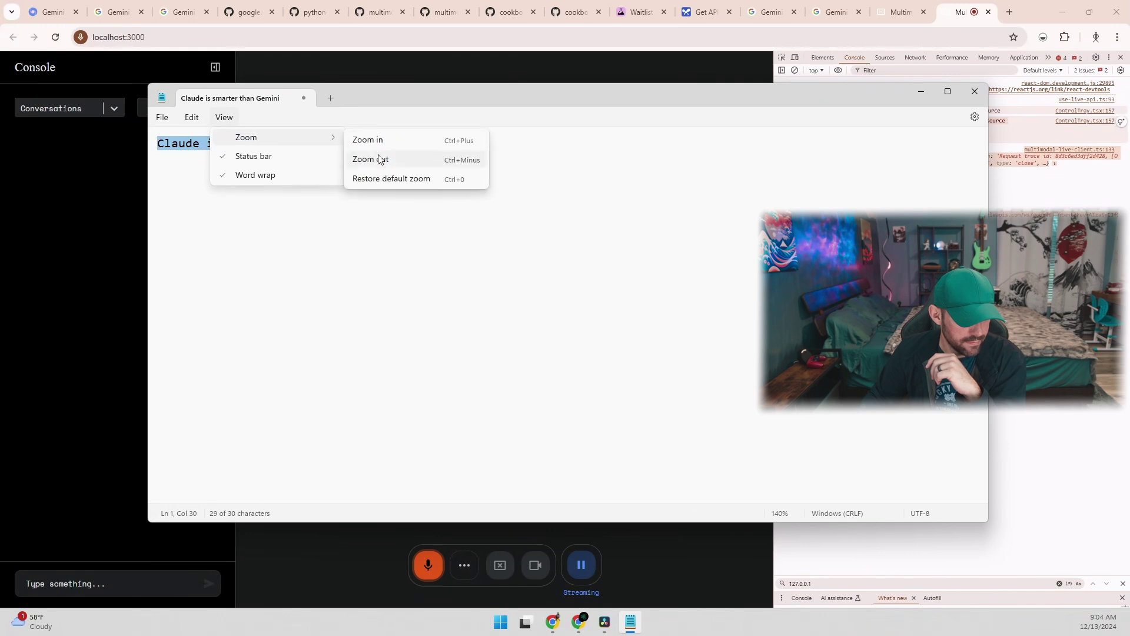
pyautogui.click(377, 157)
pyautogui.click(242, 149)
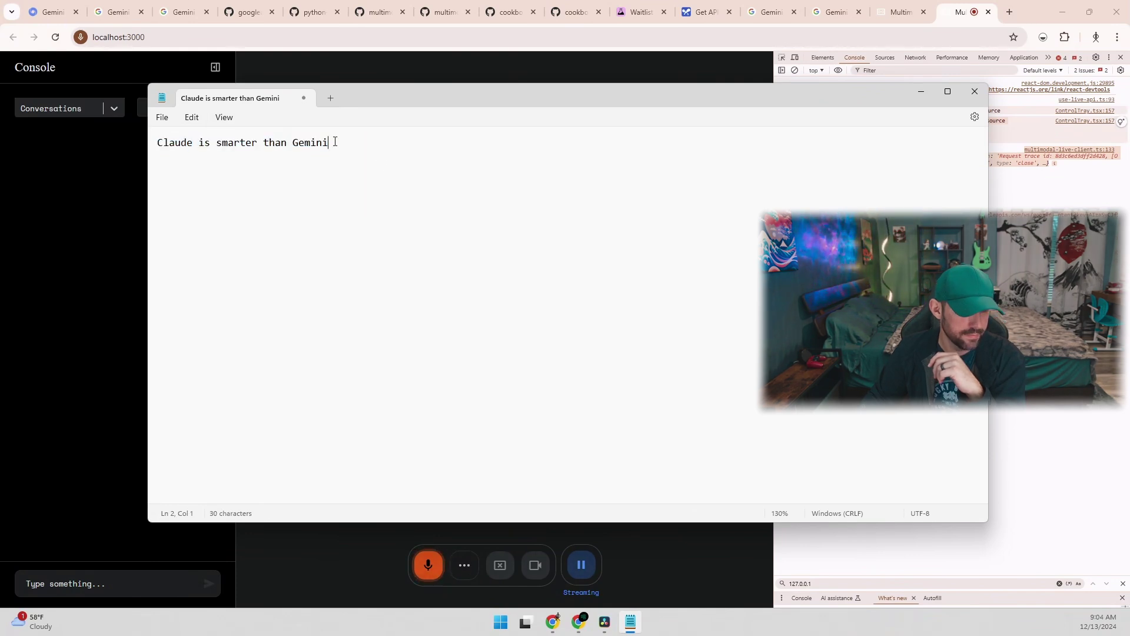
pyautogui.moveTo(334, 143); pyautogui.dragTo(7, 117)
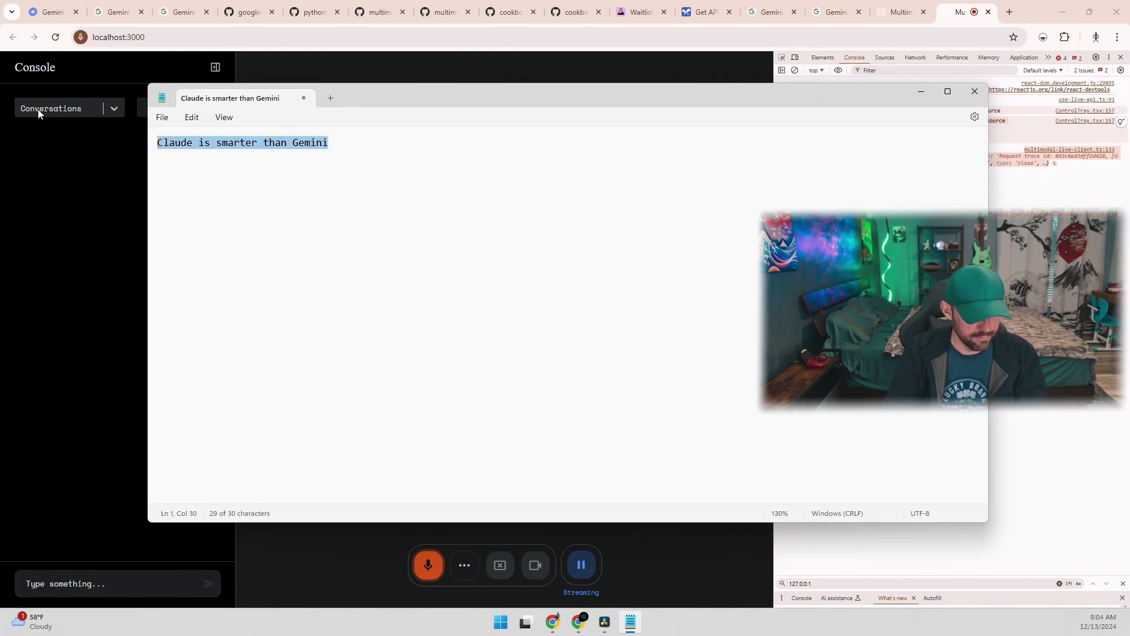
# - Type 'Open AI is not Open Source' over the selected line and select it
pyautogui.write('Open AI ')
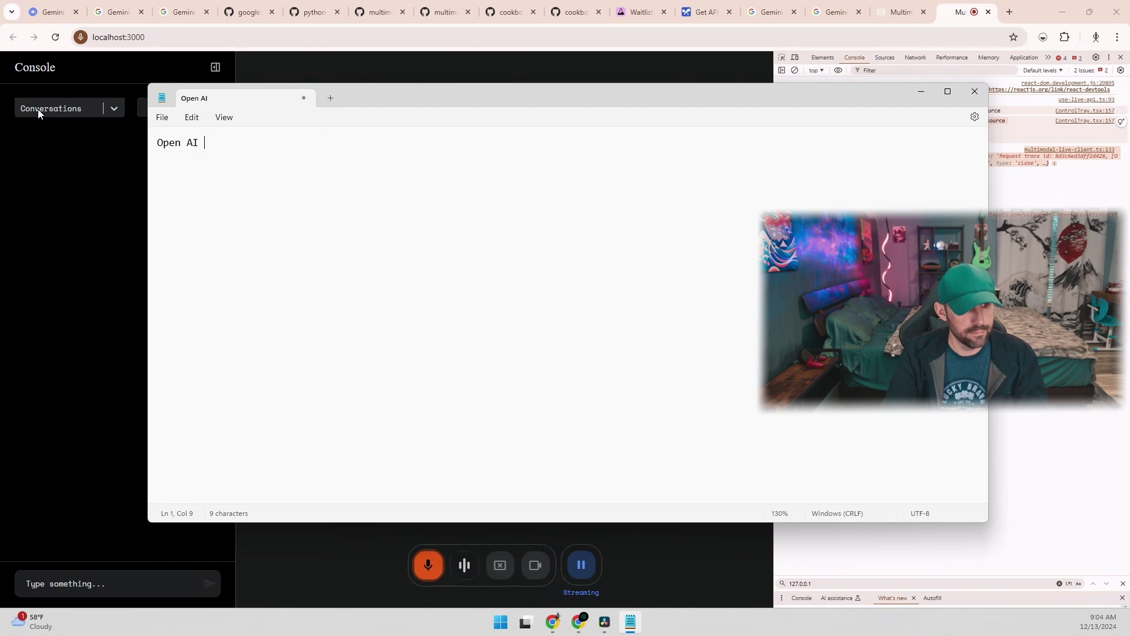
pyautogui.write('is not ')
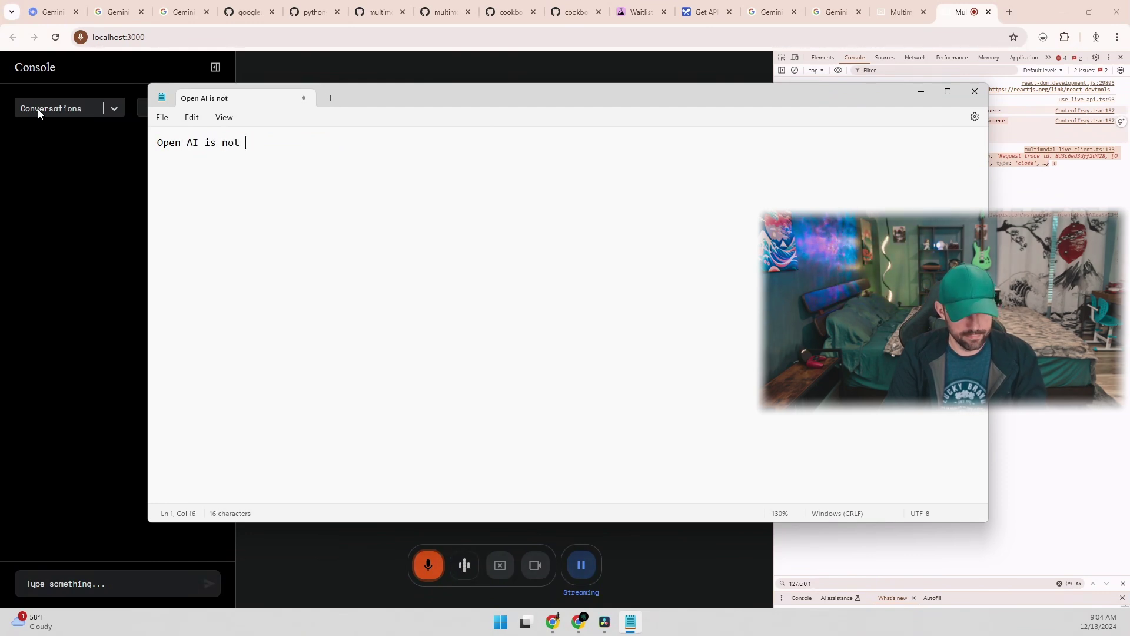
pyautogui.write('Open Source')
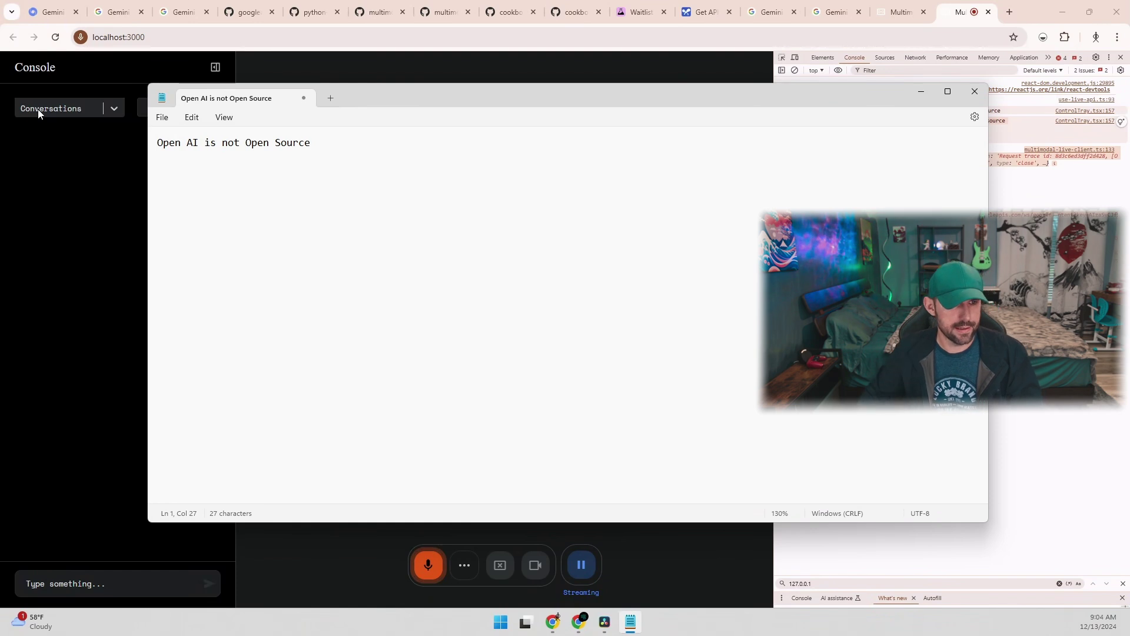
pyautogui.moveTo(412, 200); pyautogui.dragTo(103, 134)
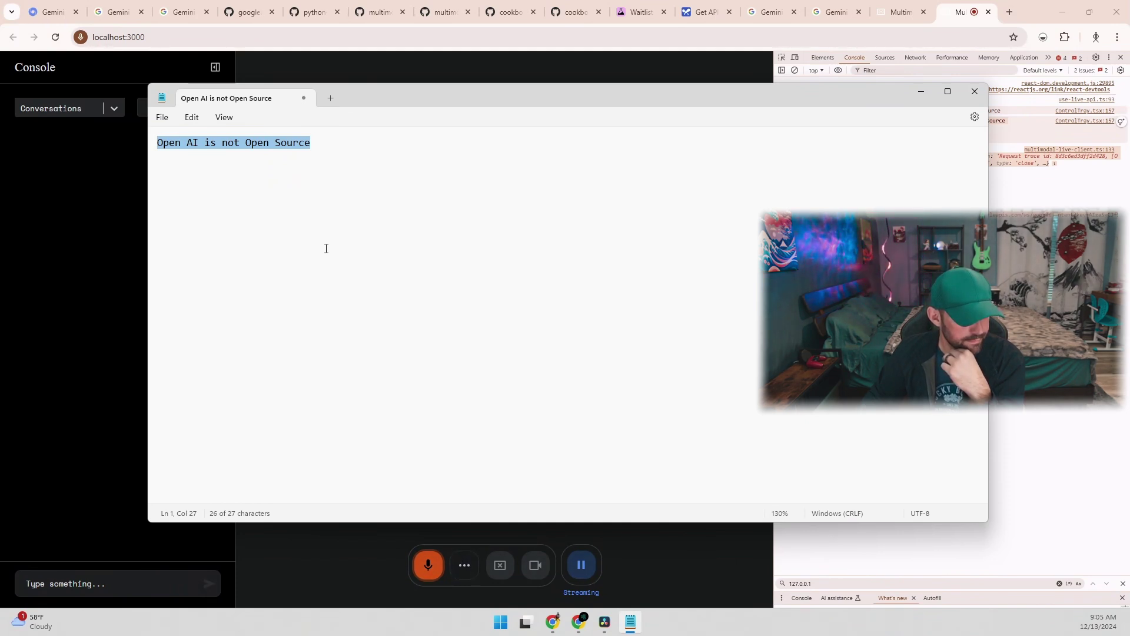
pyautogui.click(223, 117)
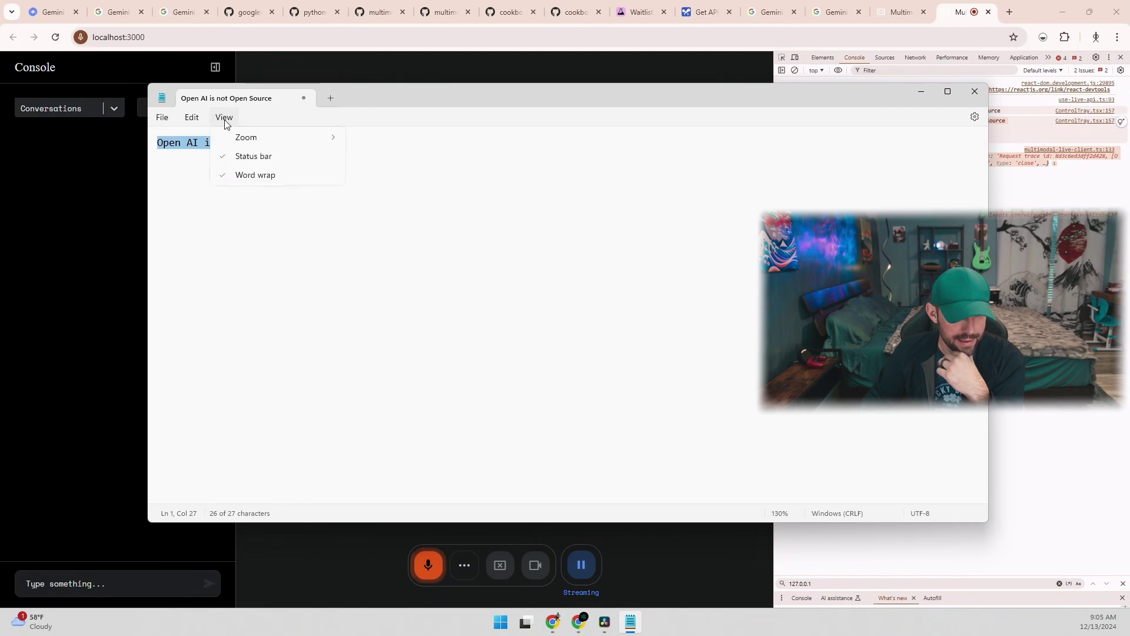
pyautogui.moveTo(252, 139)
pyautogui.click(363, 182)
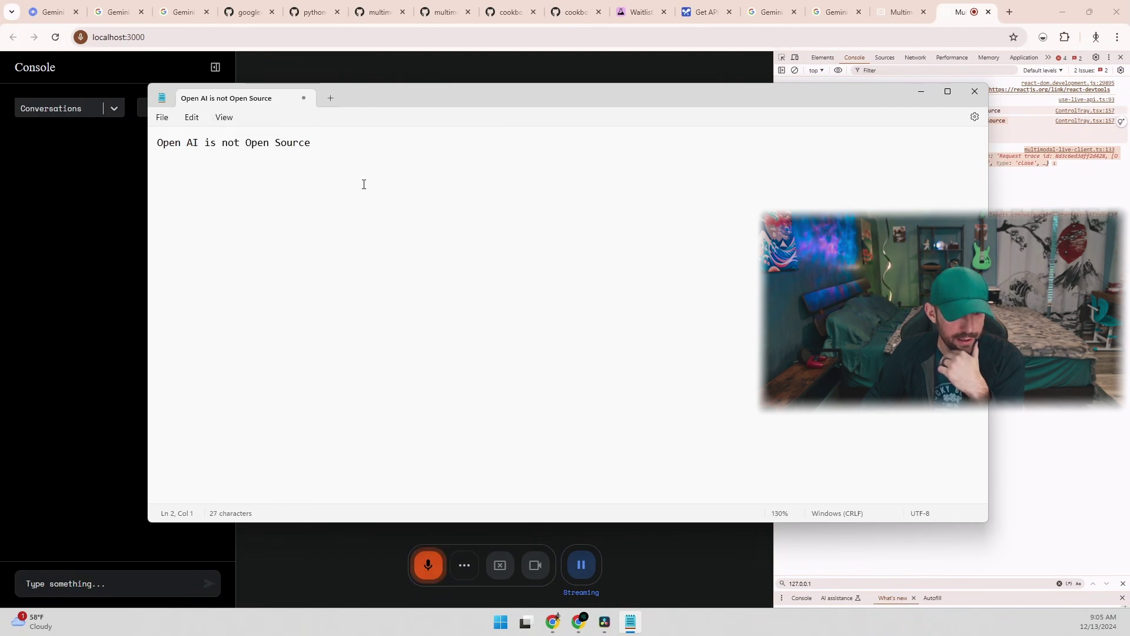
pyautogui.moveTo(318, 142); pyautogui.dragTo(73, 117)
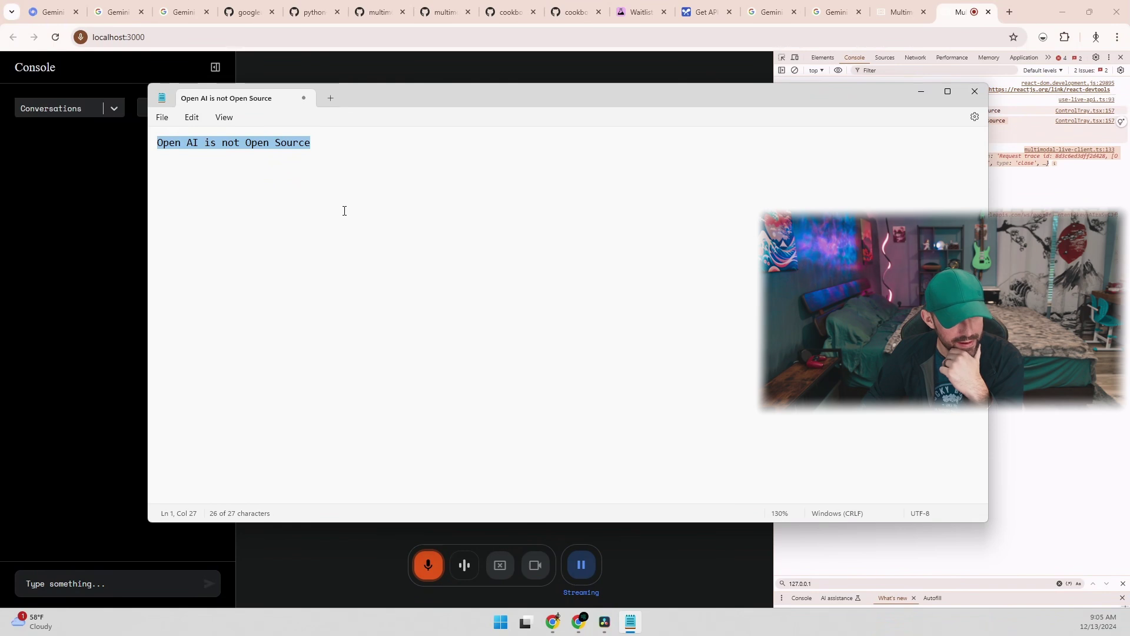
pyautogui.click(345, 210)
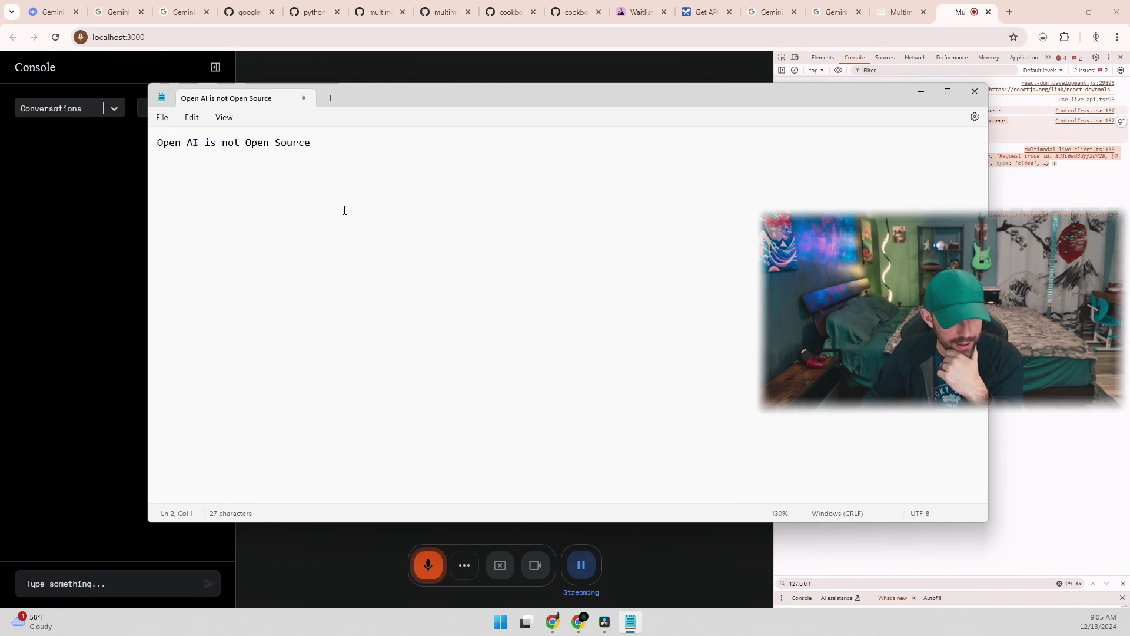
pyautogui.moveTo(327, 147); pyautogui.dragTo(85, 135)
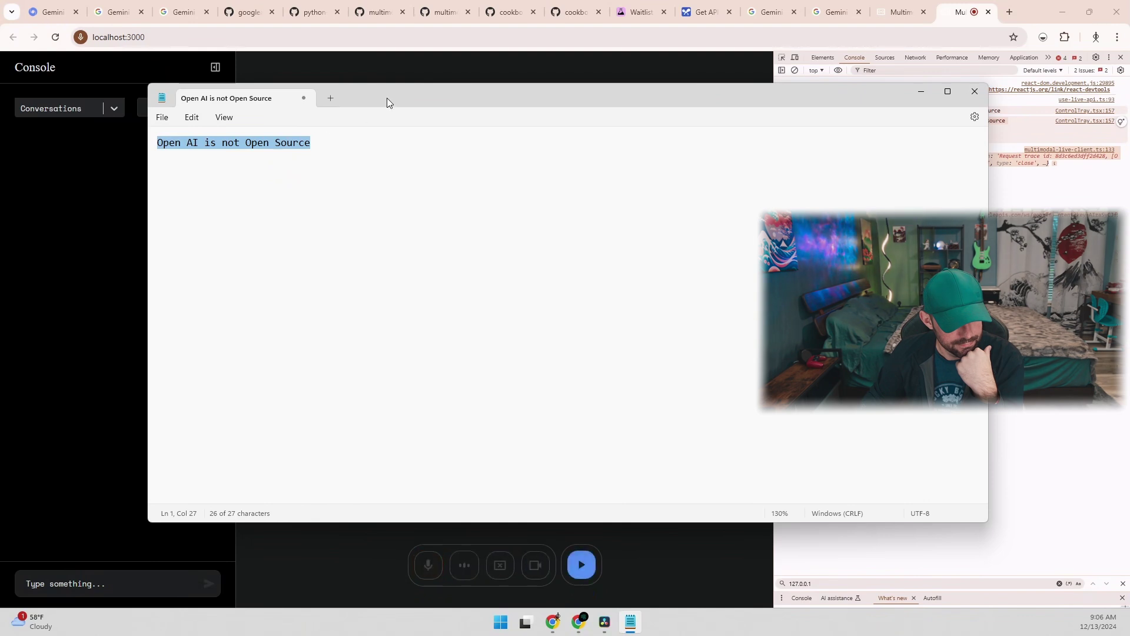
# - Move the Notepad window, then close it without saving the changes
pyautogui.moveTo(387, 98); pyautogui.dragTo(353, 405)
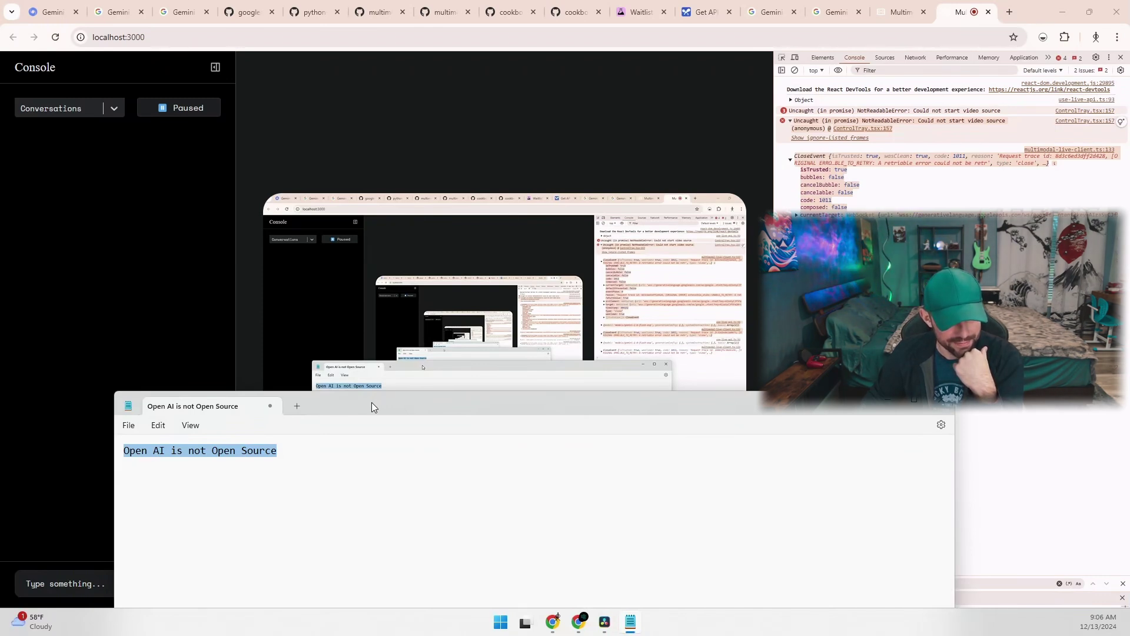
pyautogui.moveTo(372, 407); pyautogui.dragTo(376, 159)
pyautogui.click(288, 227)
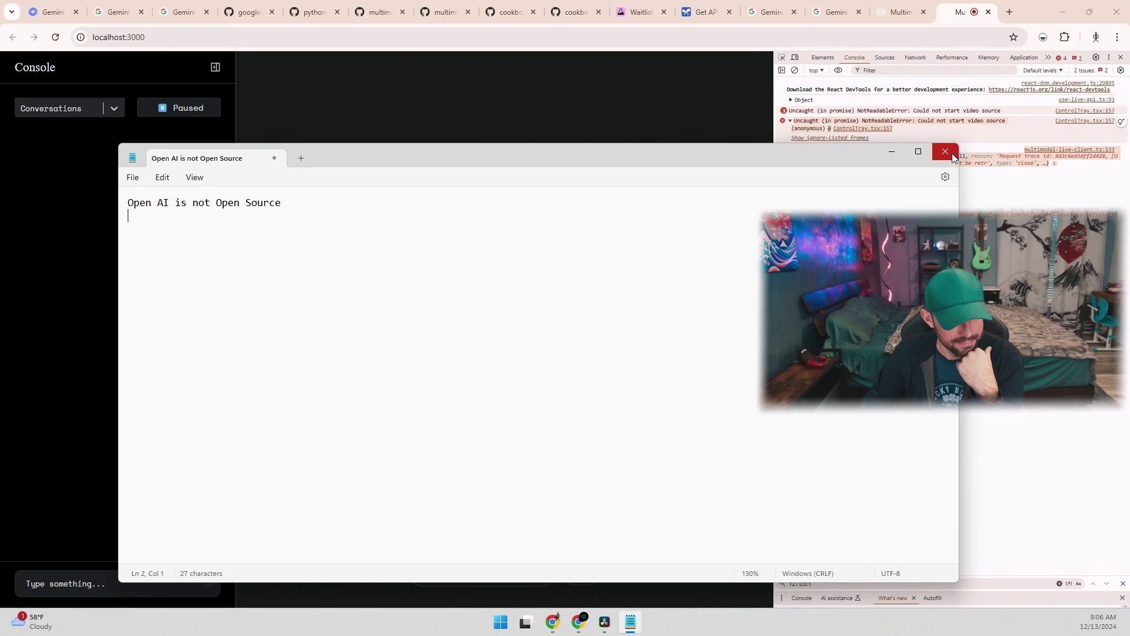
pyautogui.click(948, 153)
pyautogui.click(564, 390)
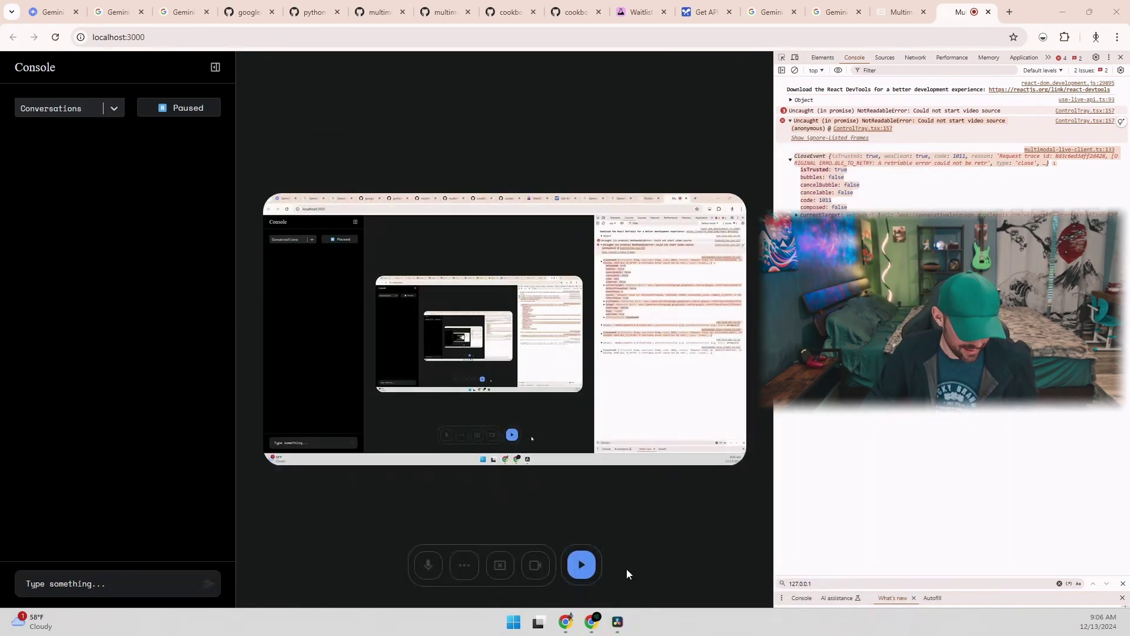